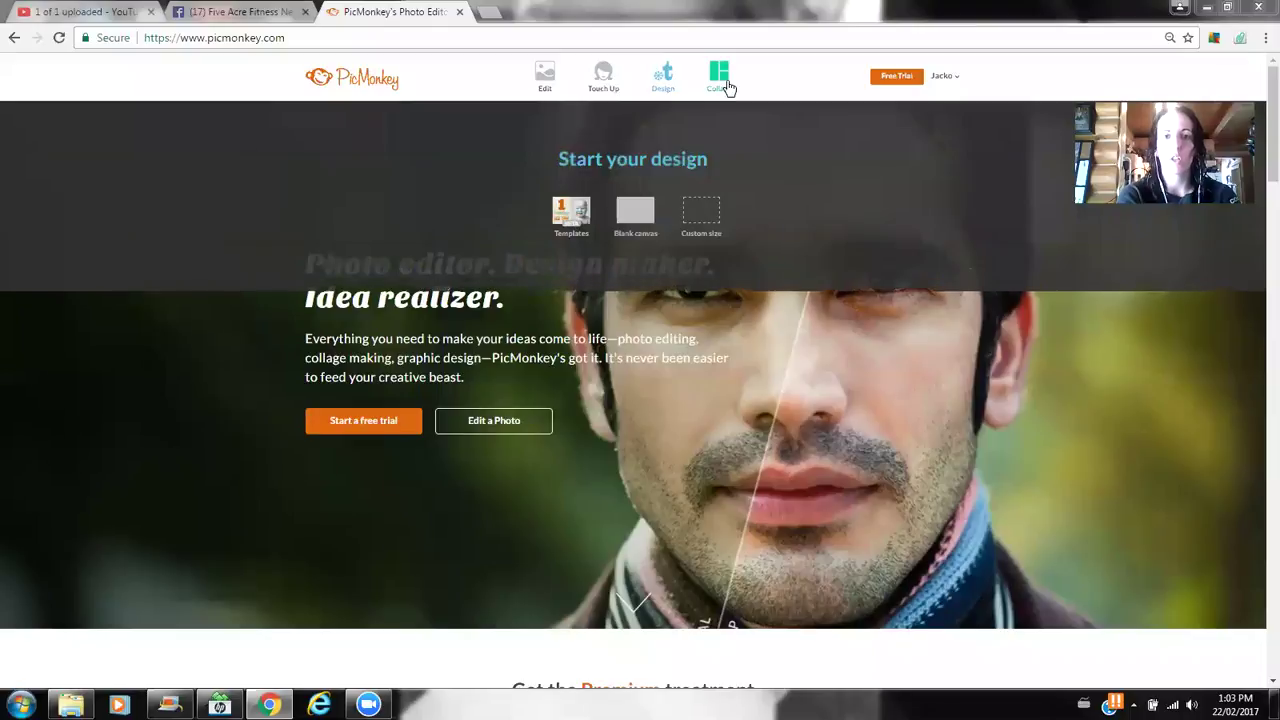
- Start a collage using the three-column FB Cover layout (1702 × 630), then return to Images
click(727, 87)
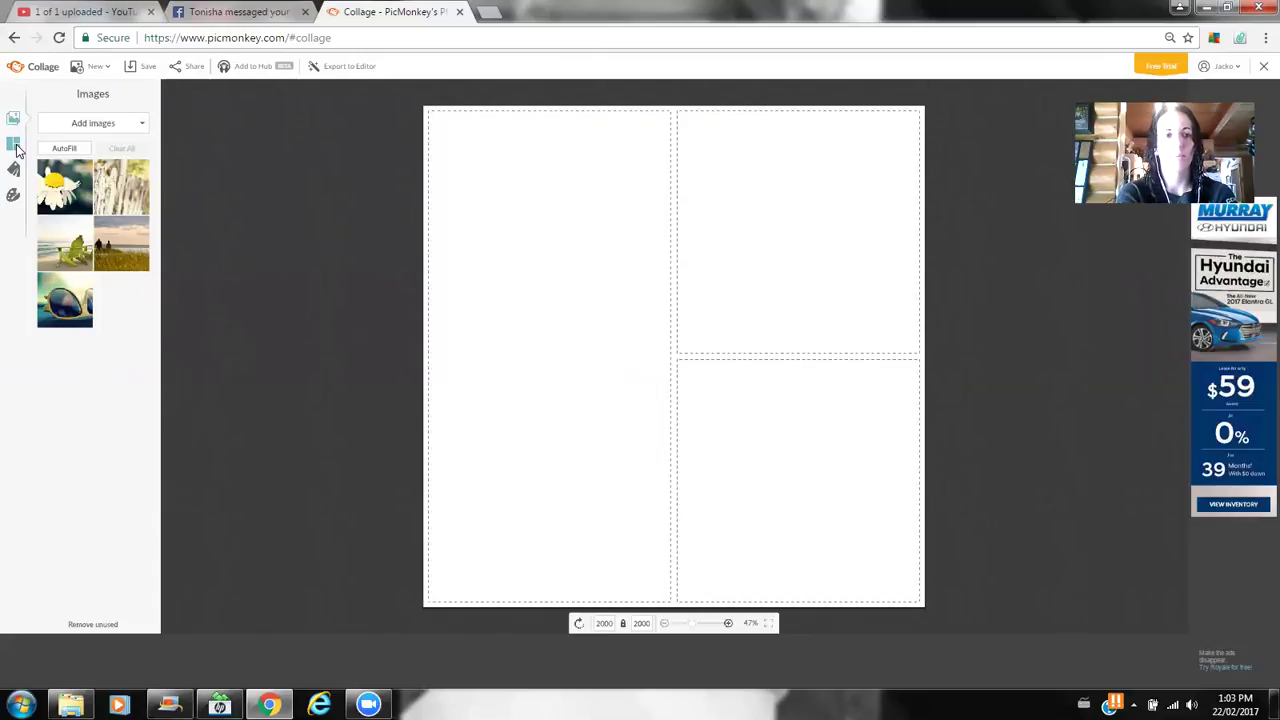
click(14, 145)
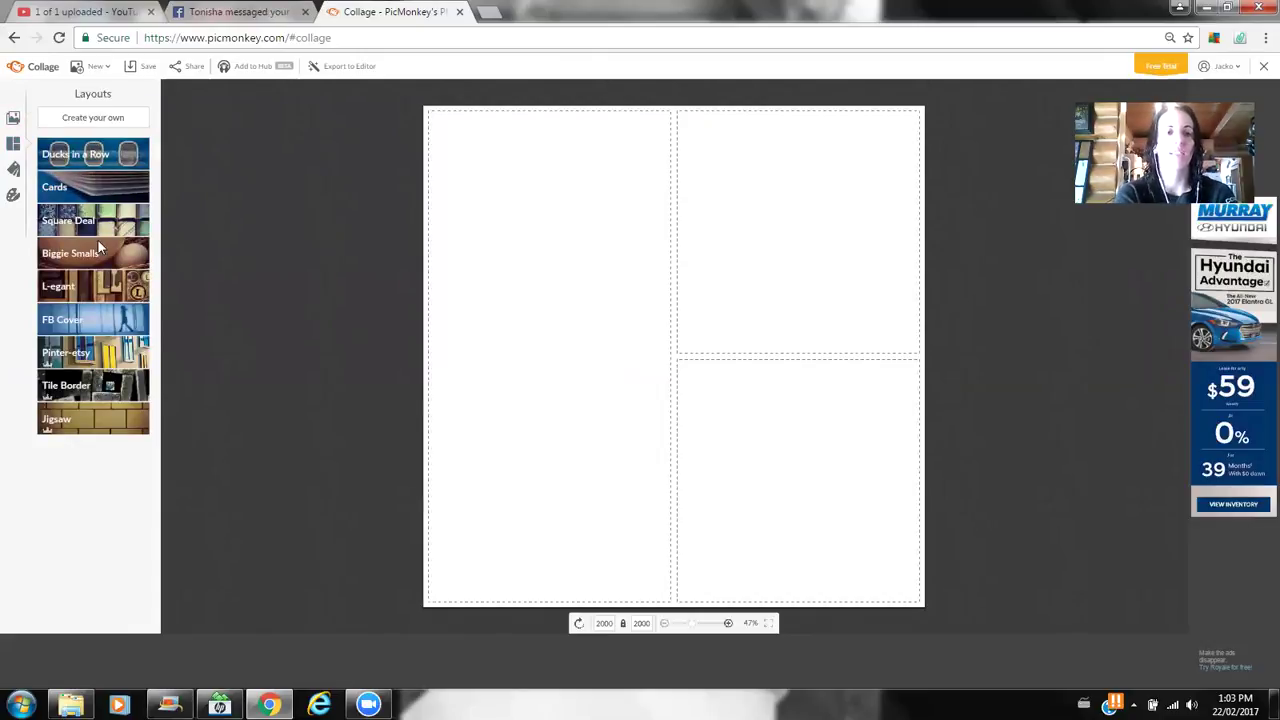
click(81, 318)
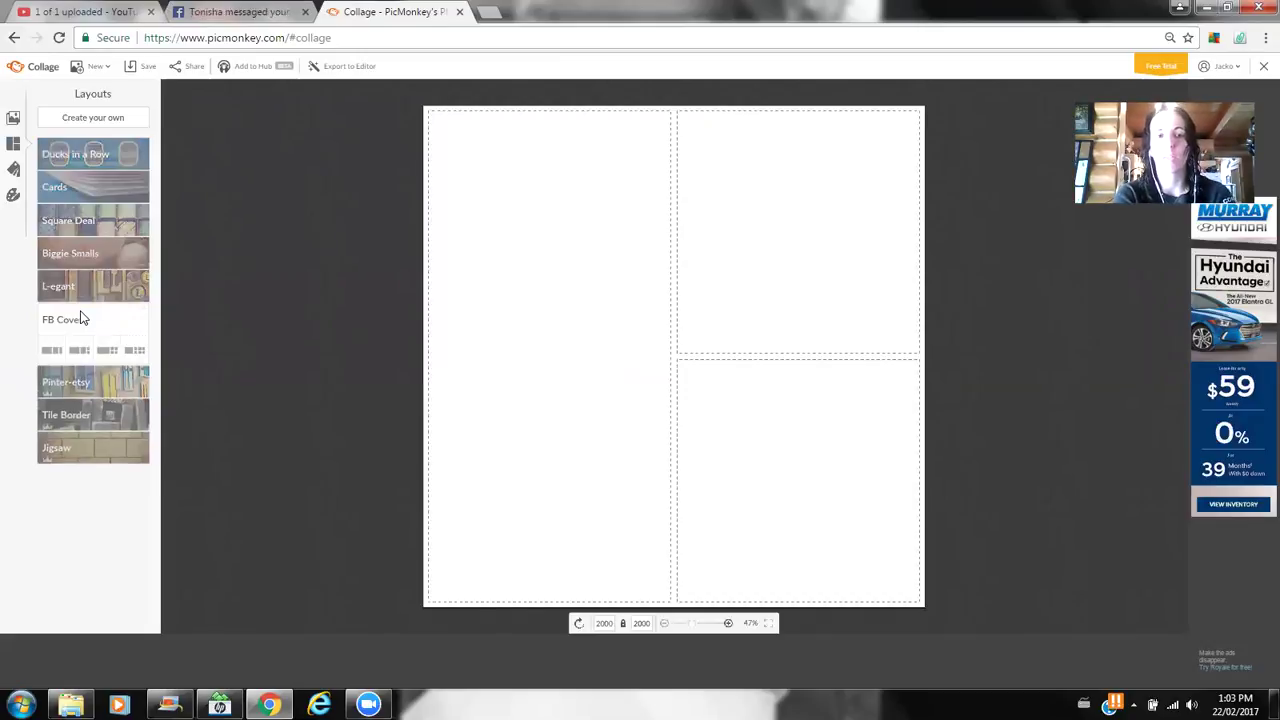
click(50, 351)
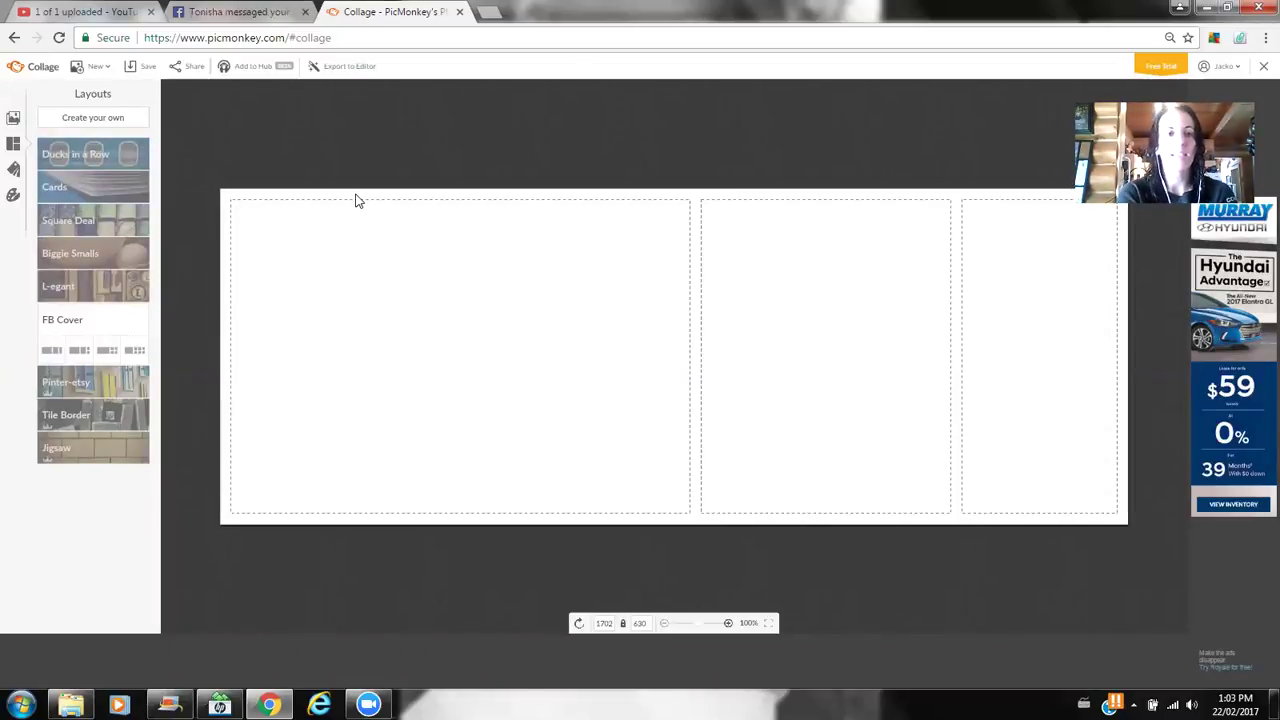
click(12, 119)
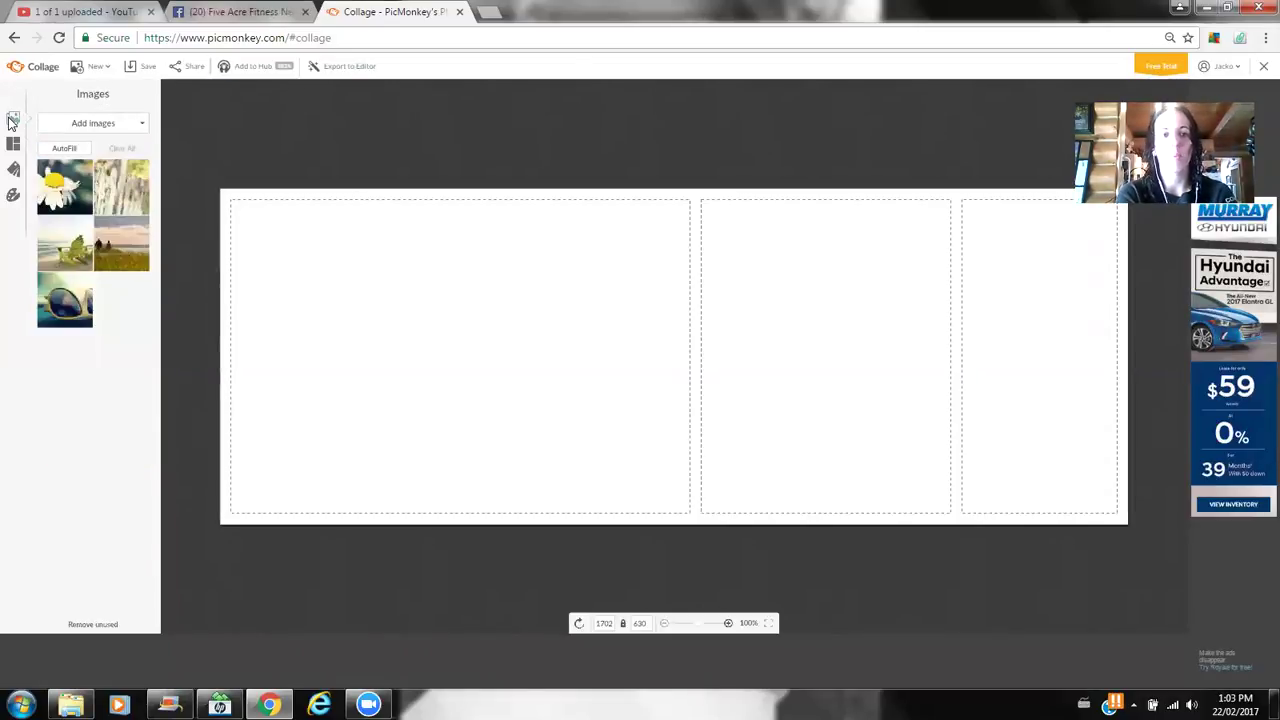
- Load photos from the computer into the collage's image list
click(68, 128)
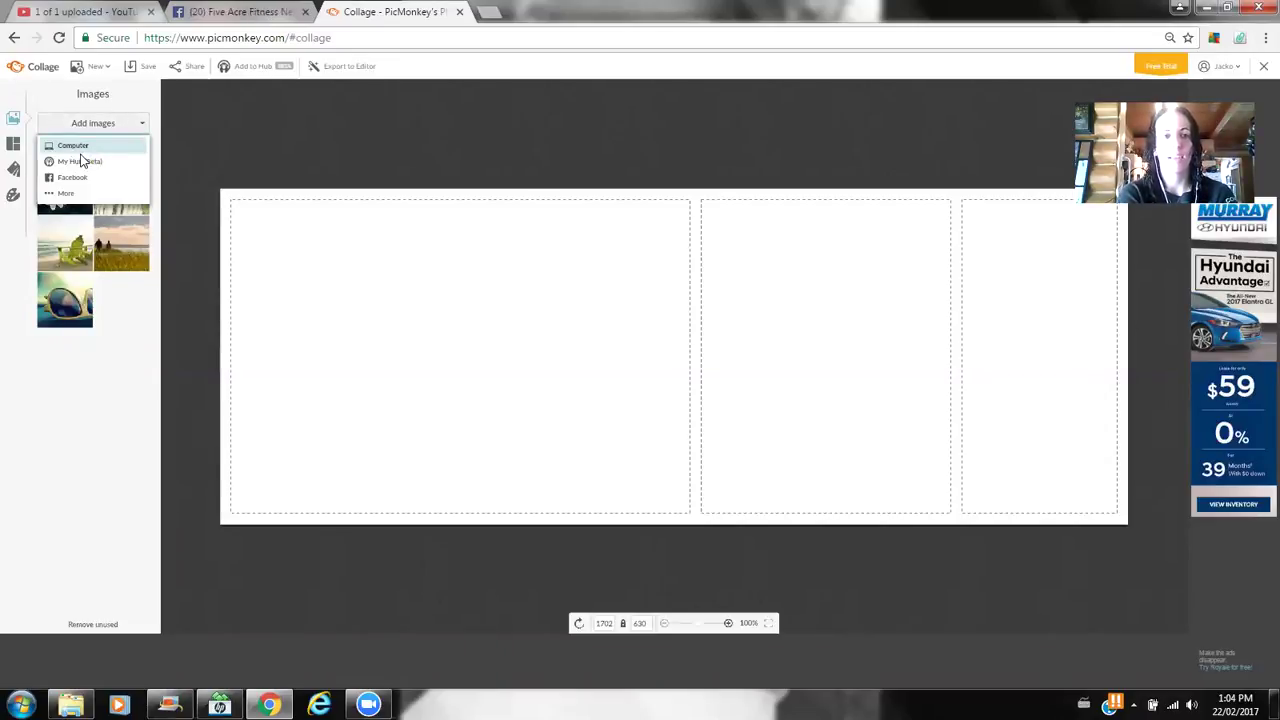
click(85, 149)
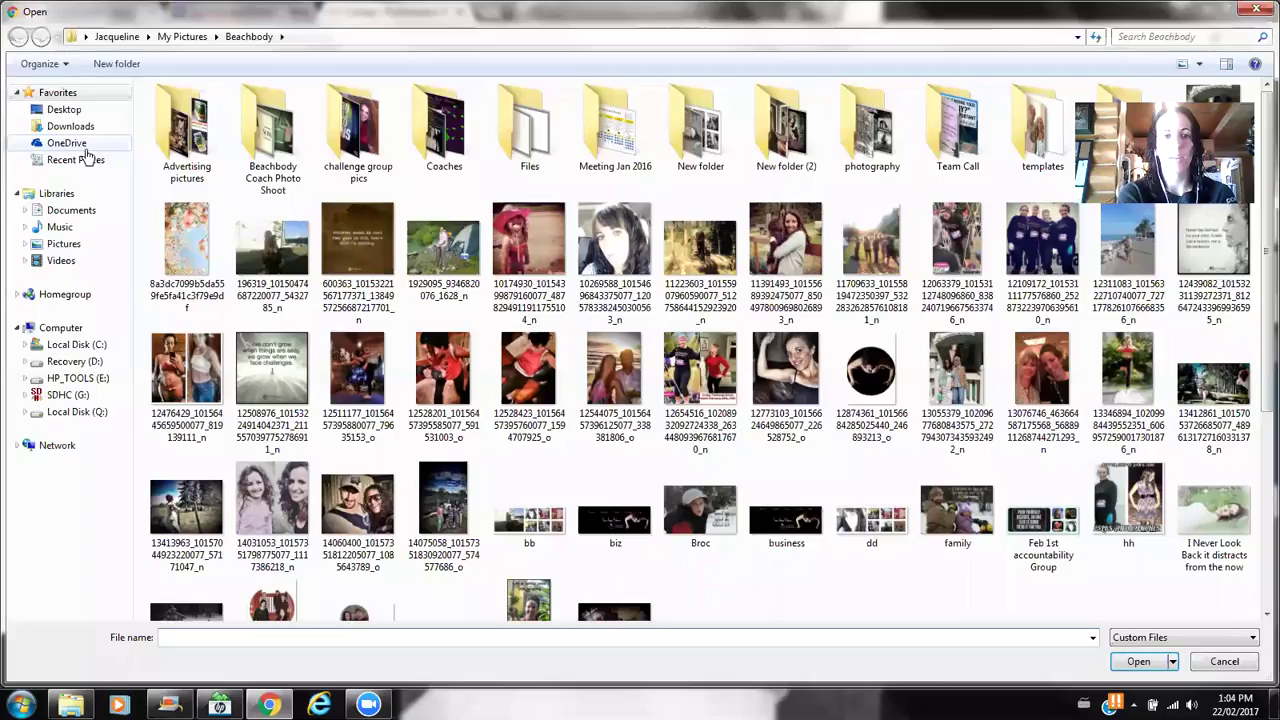
double_click(620, 245)
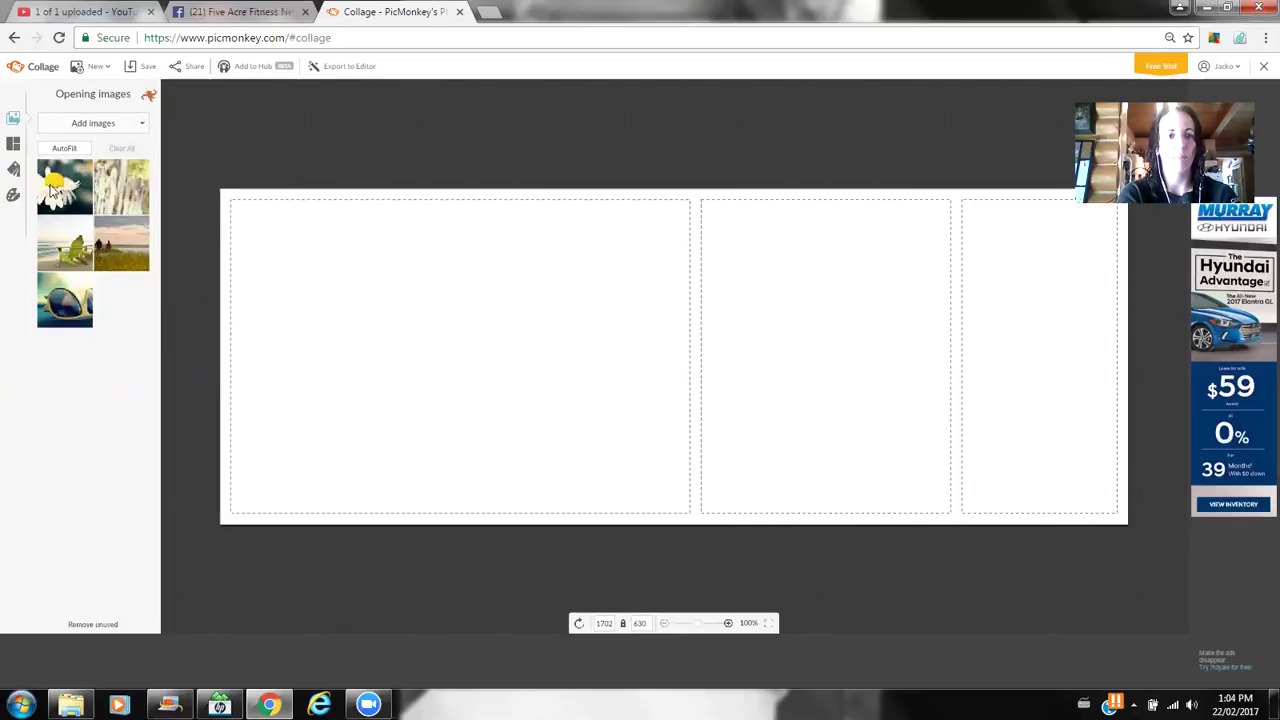
- Place the daisy photo in the left cell and delete the middle cell so it widens
drag(62, 193, 392, 326)
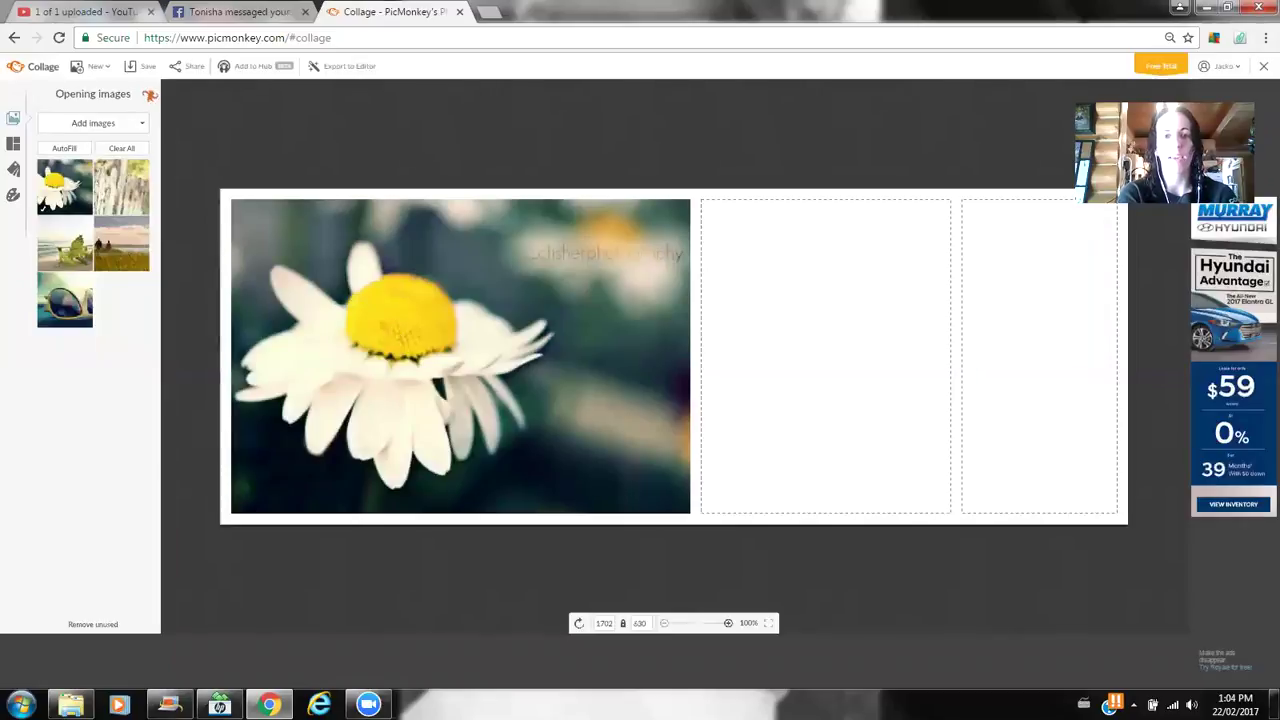
drag(130, 197, 752, 384)
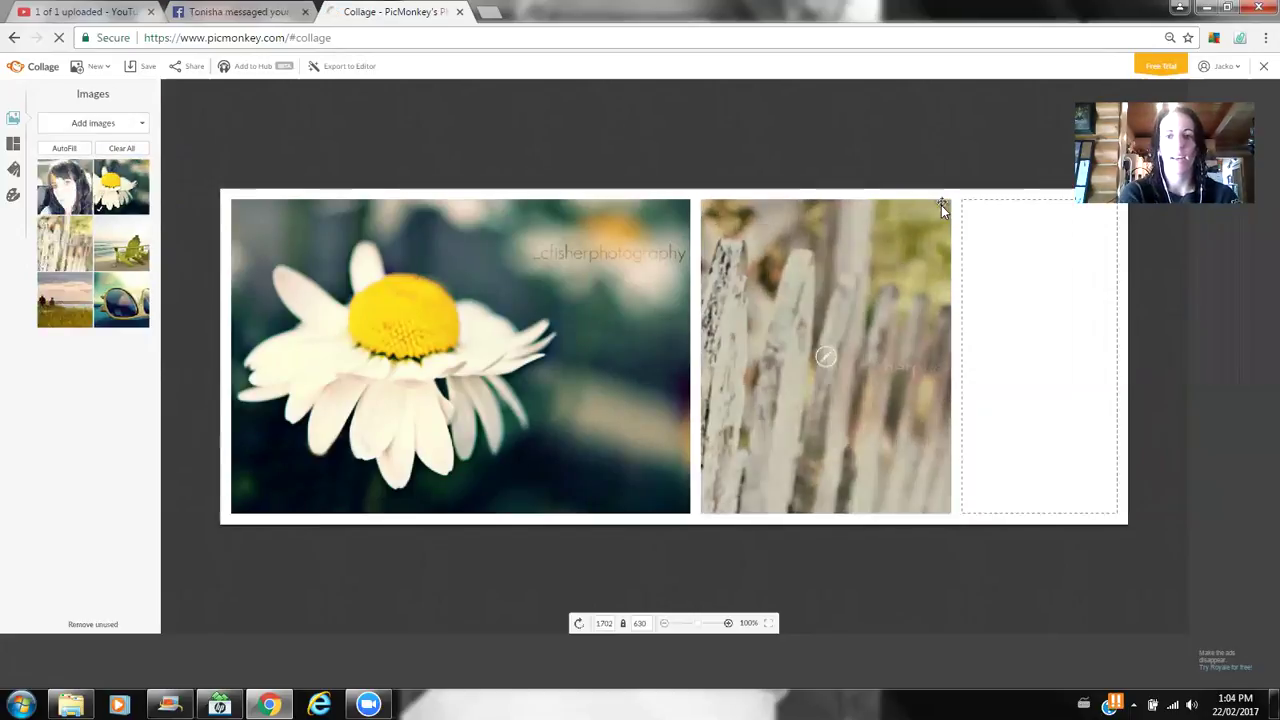
click(943, 204)
drag(65, 190, 441, 229)
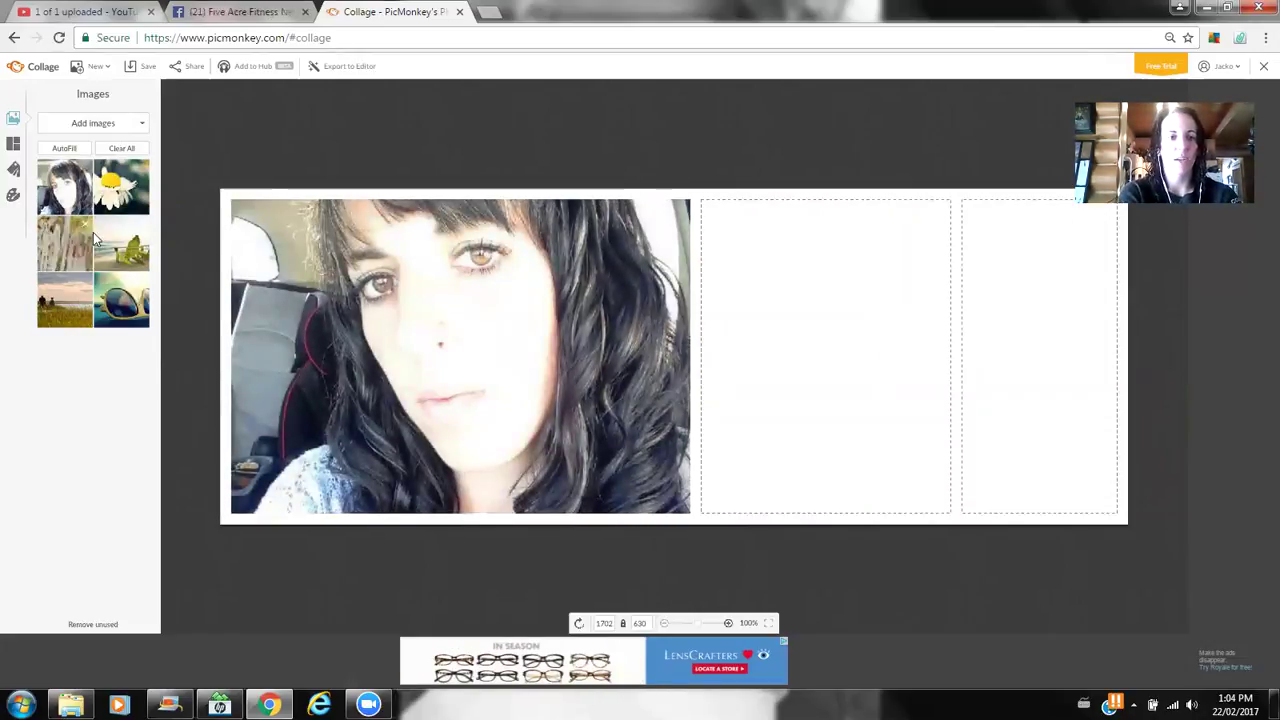
drag(120, 185, 632, 290)
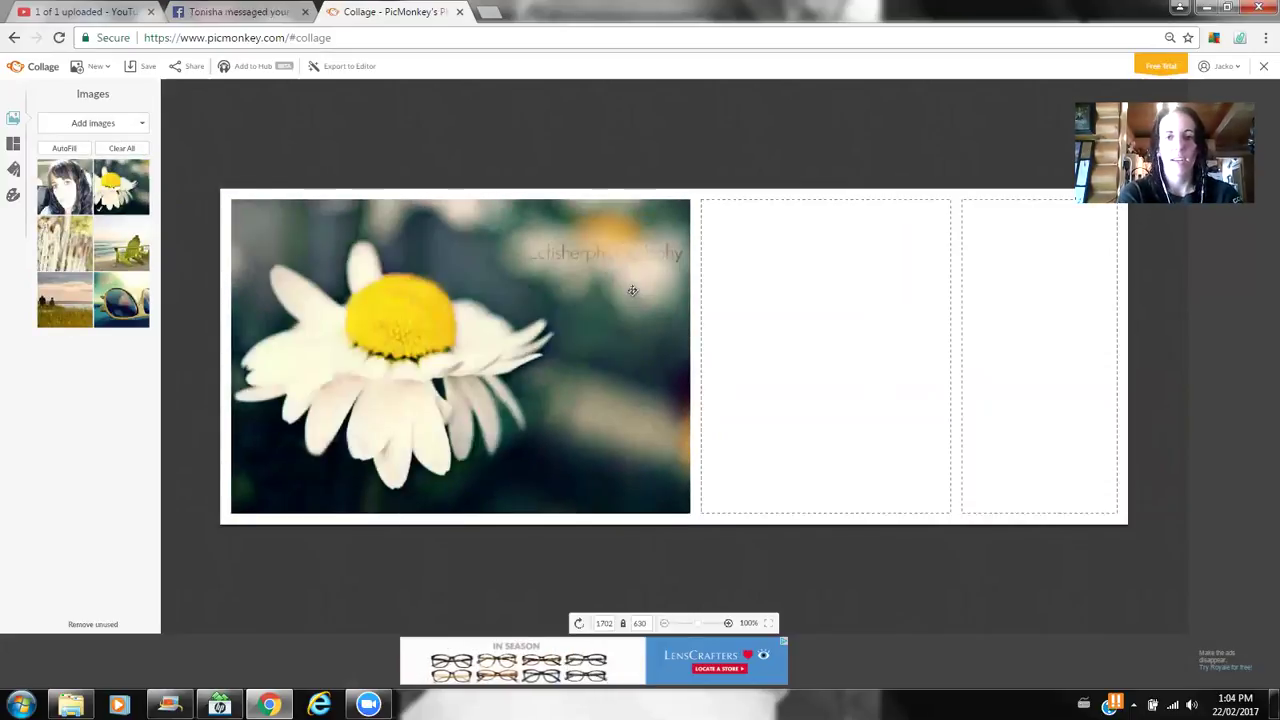
click(940, 206)
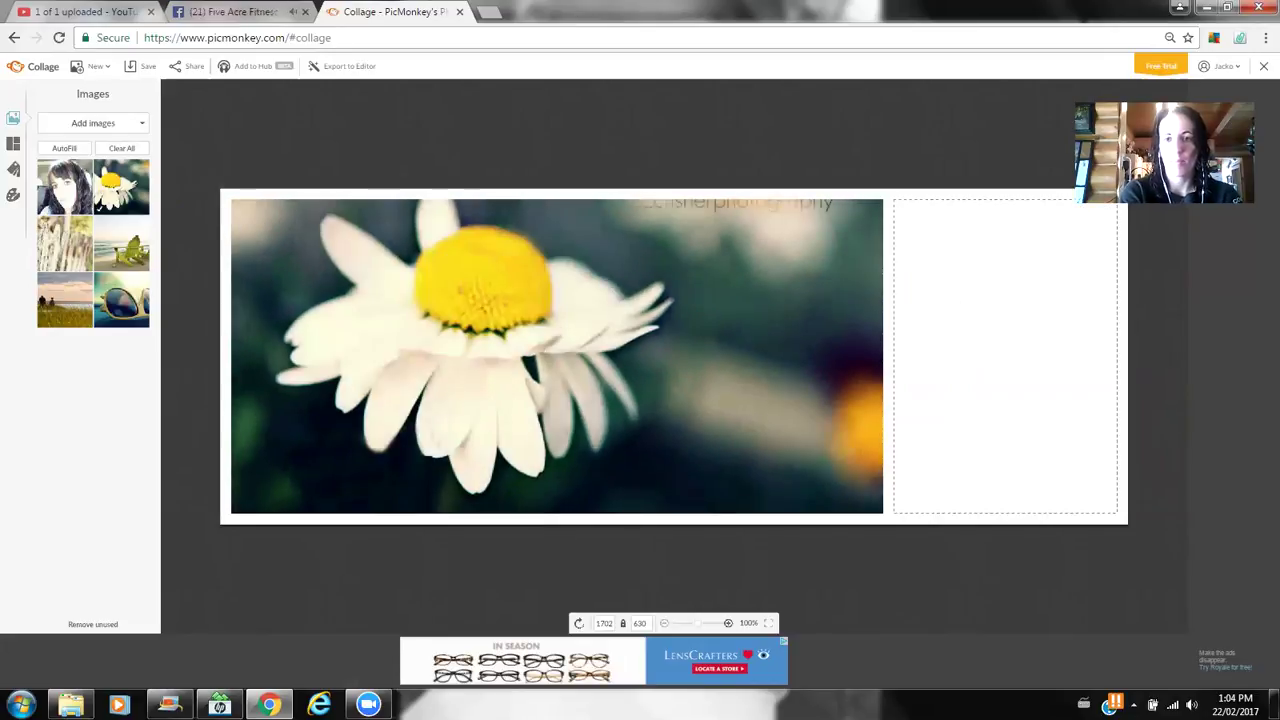
- Try several background colours, settle on dark teal 0d2a31, then begin Export to Editor
click(13, 197)
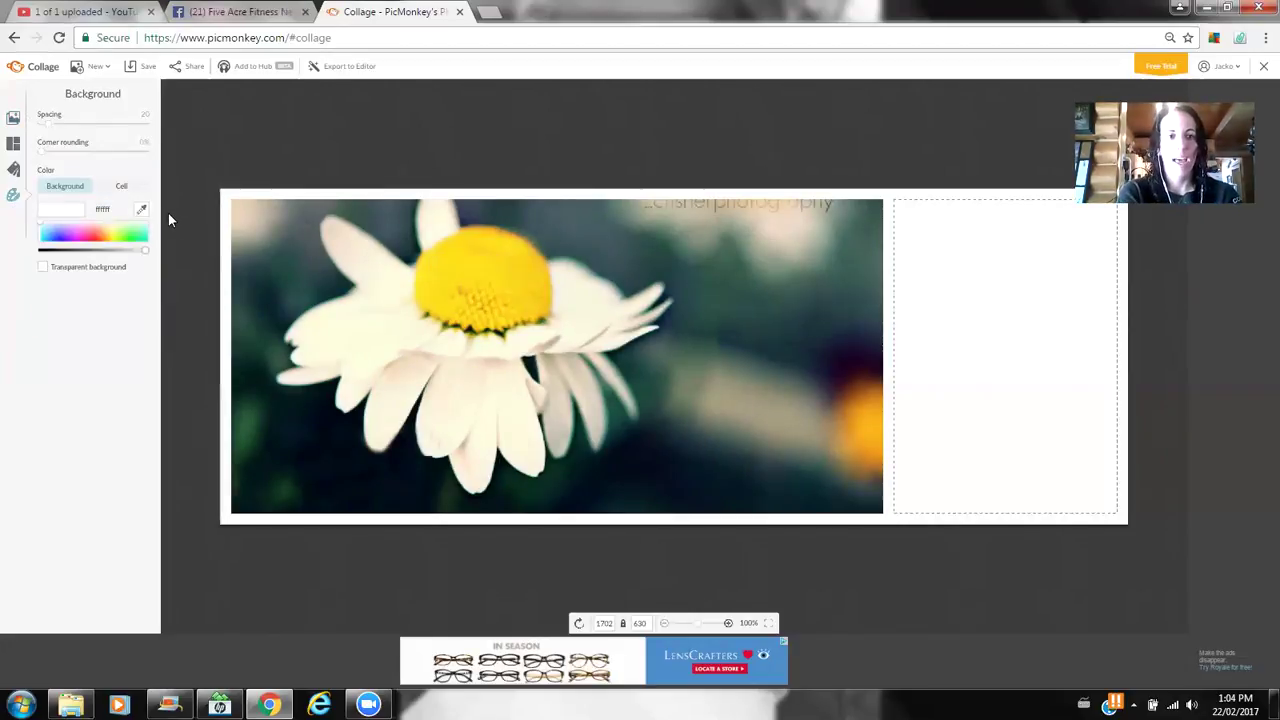
click(96, 240)
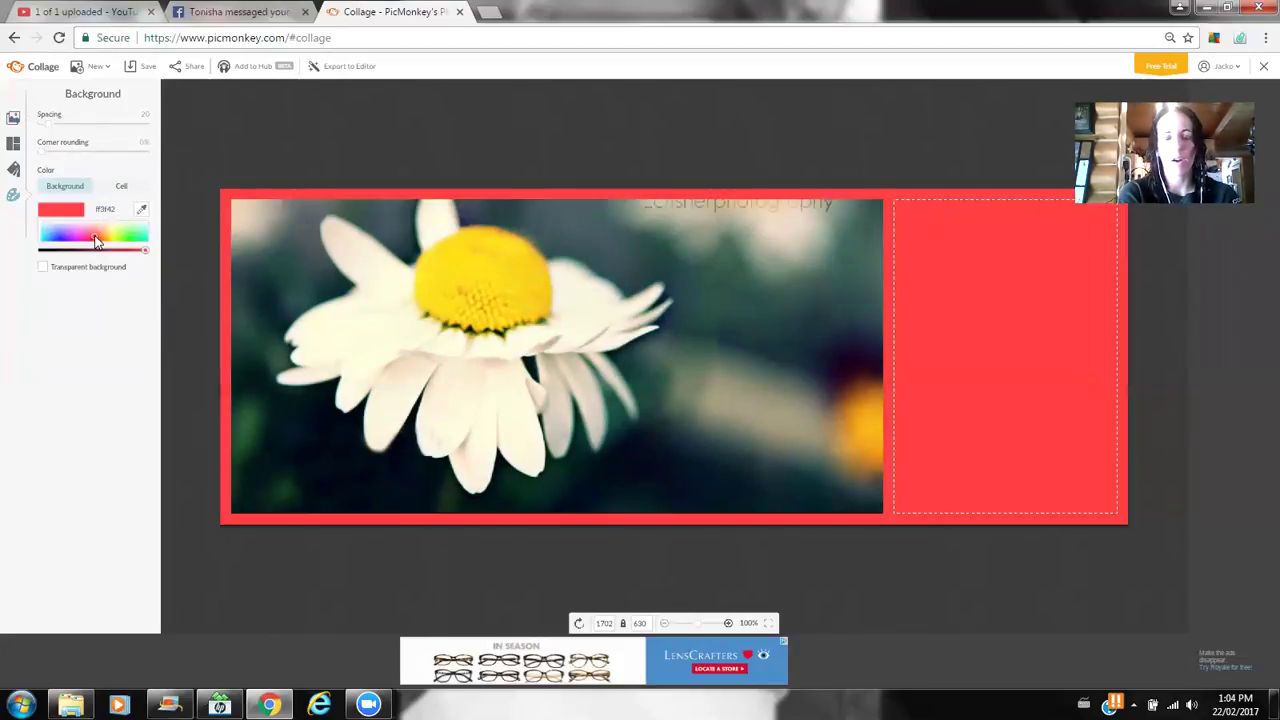
click(77, 235)
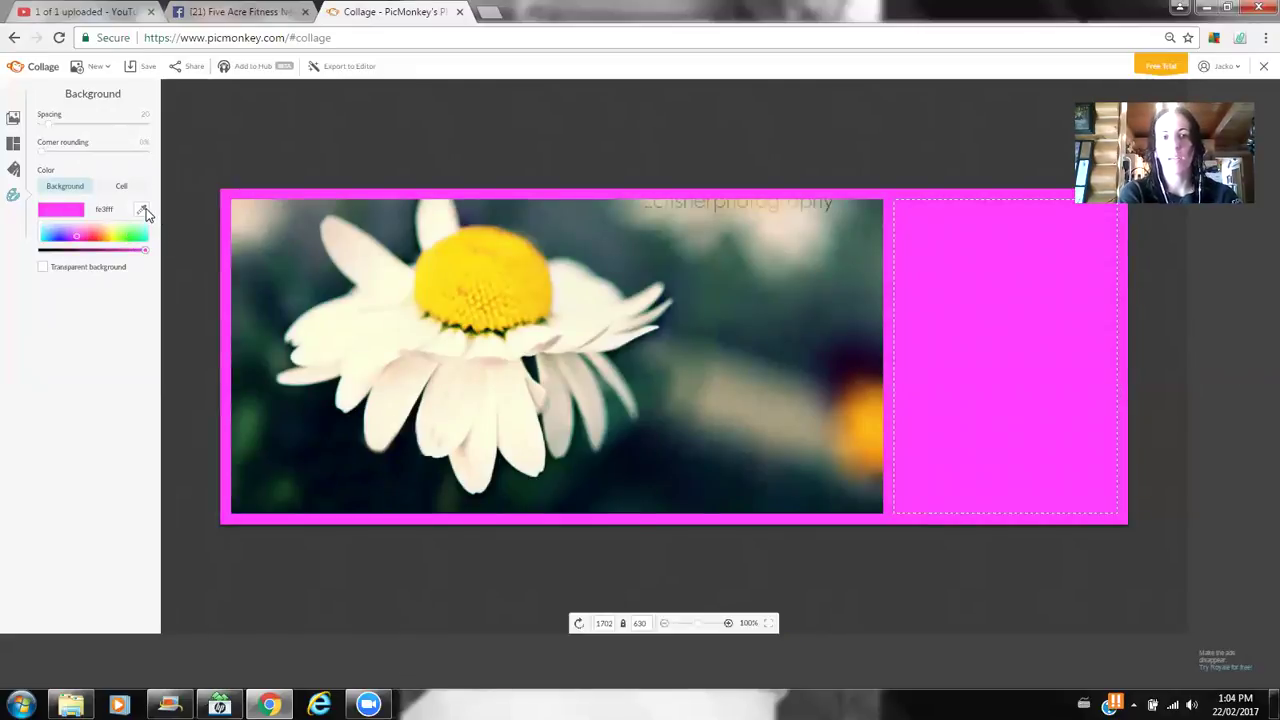
click(144, 210)
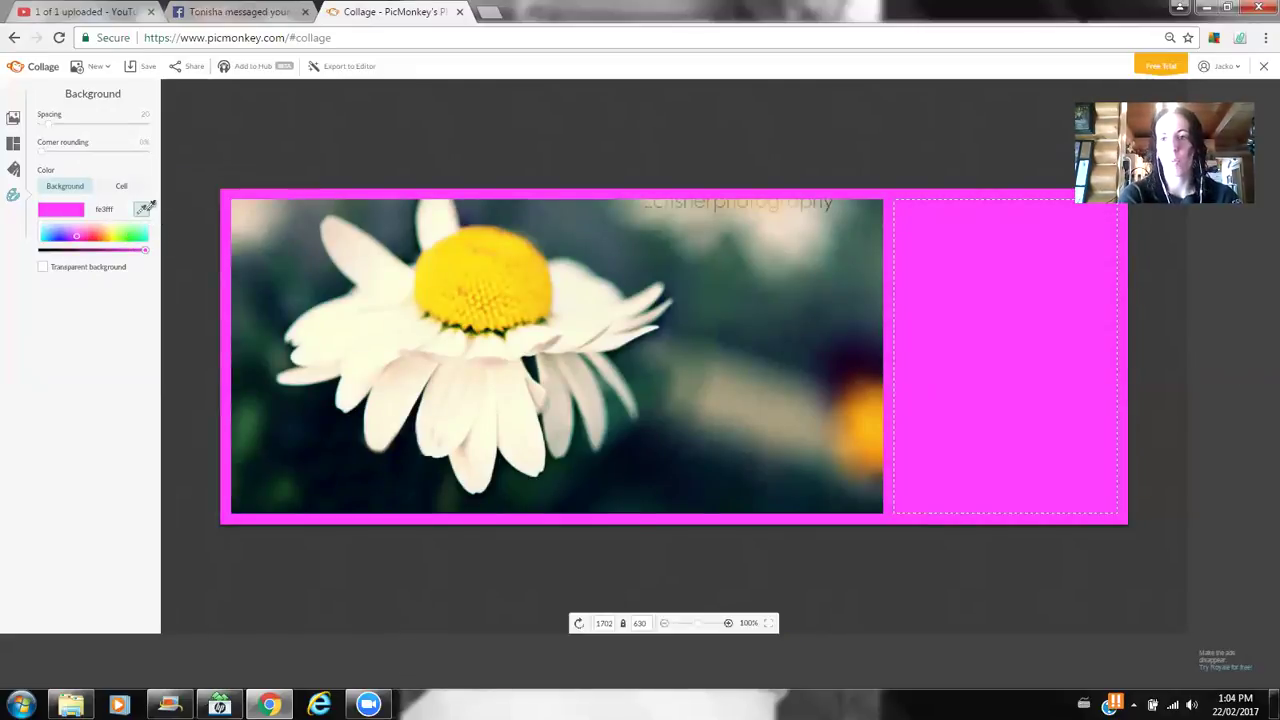
click(147, 207)
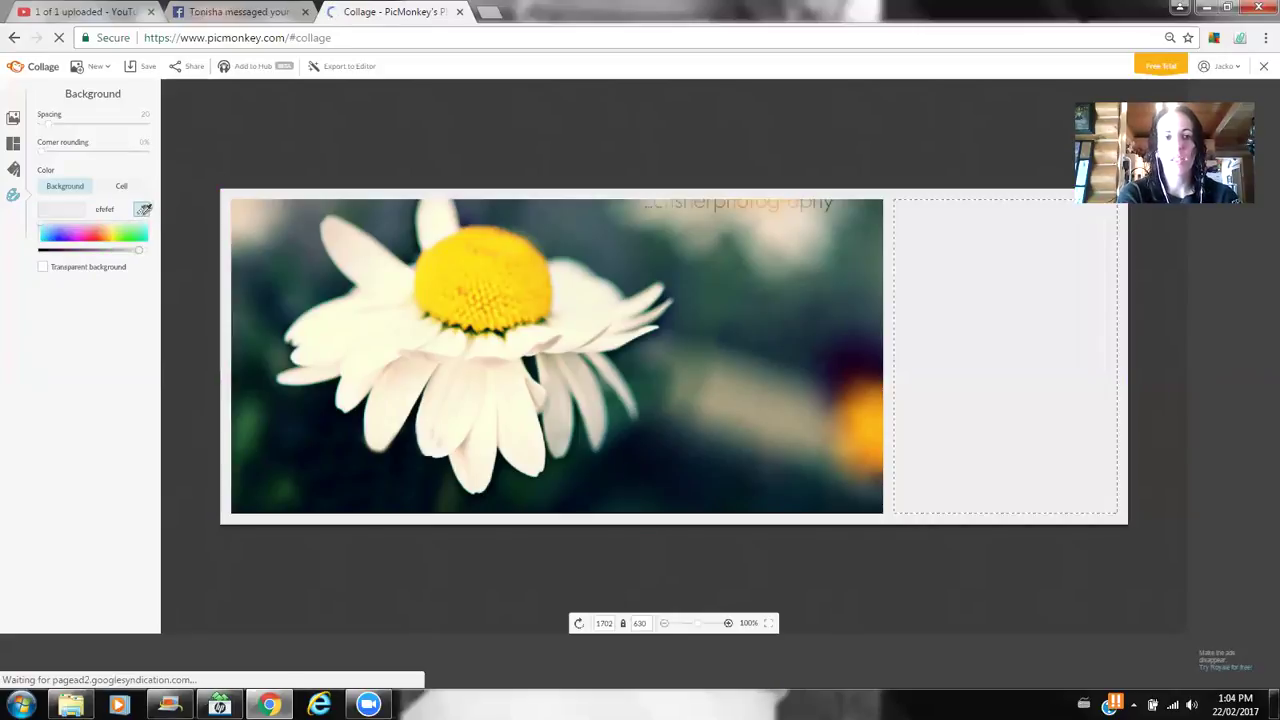
click(130, 228)
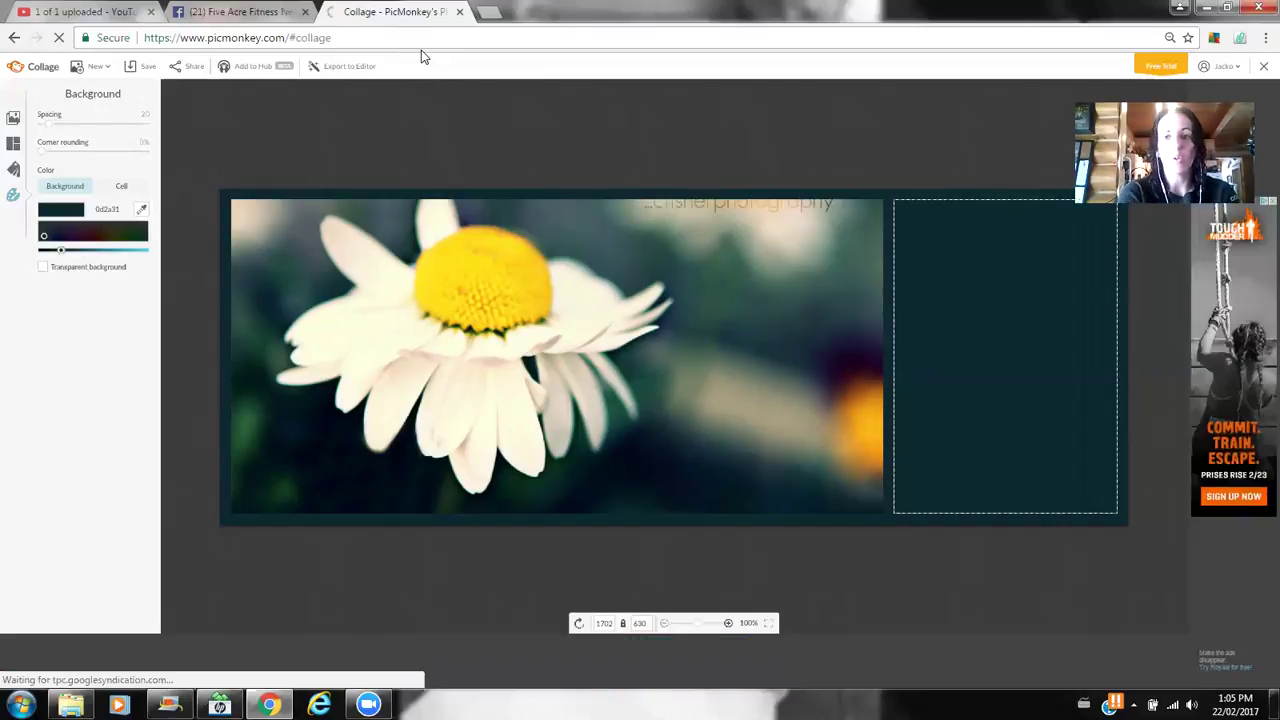
click(355, 70)
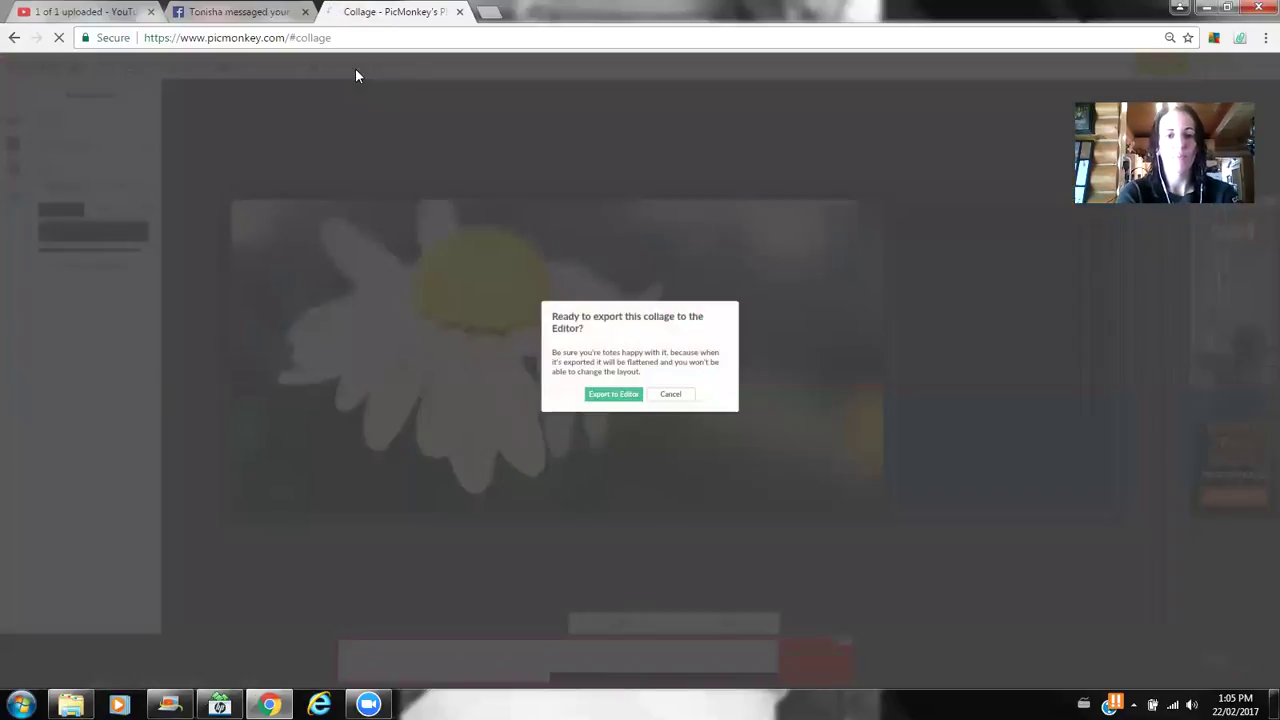
- Confirm the export and add the woman-and-donkey photo from the computer as an overlay
click(610, 394)
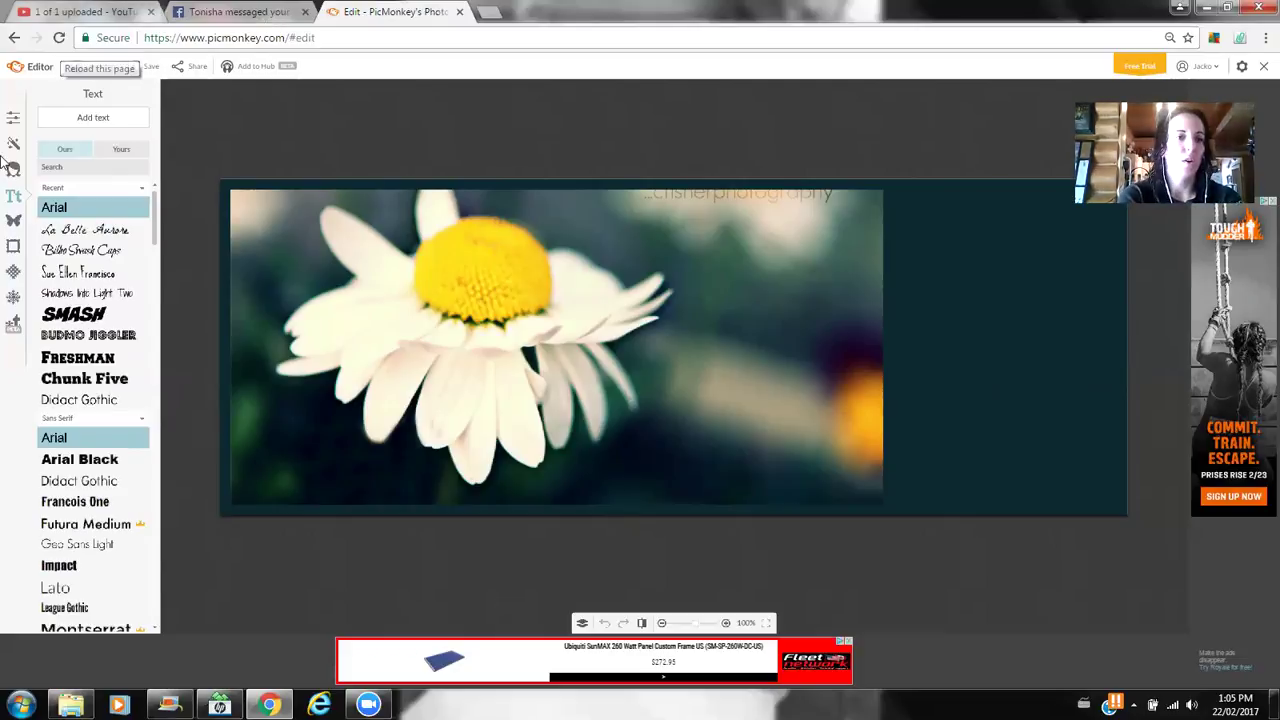
click(12, 224)
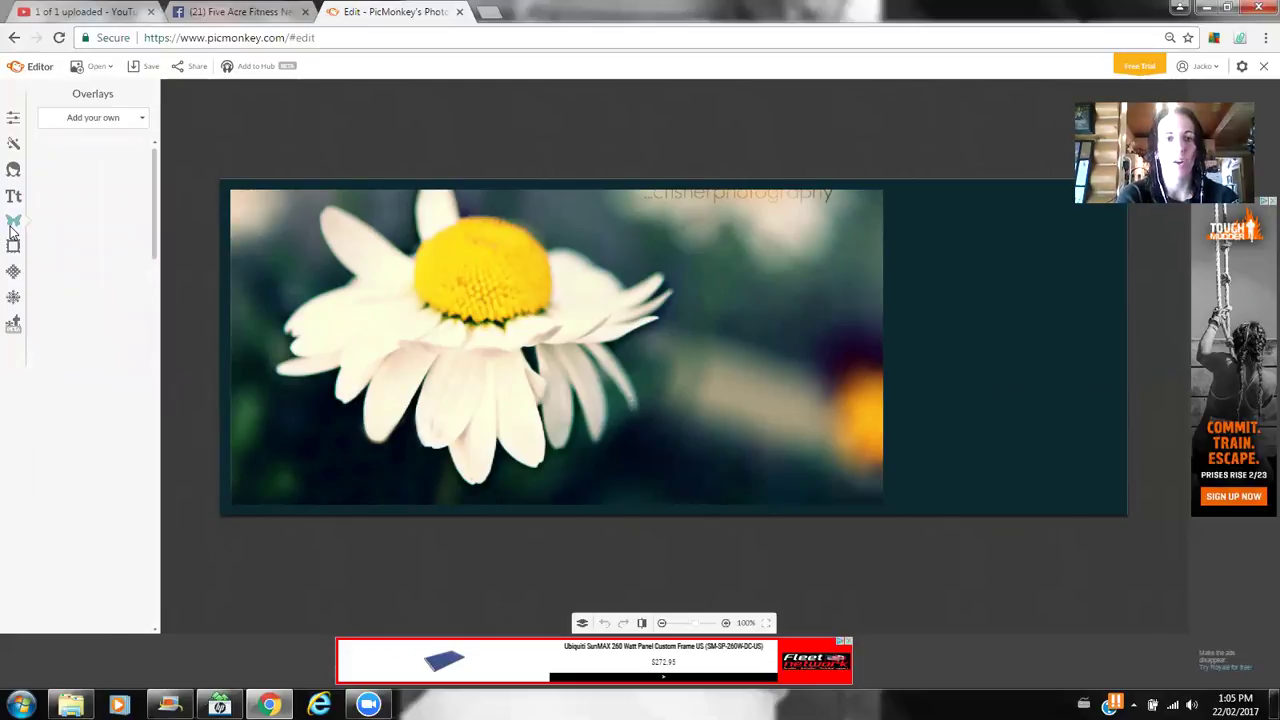
click(127, 120)
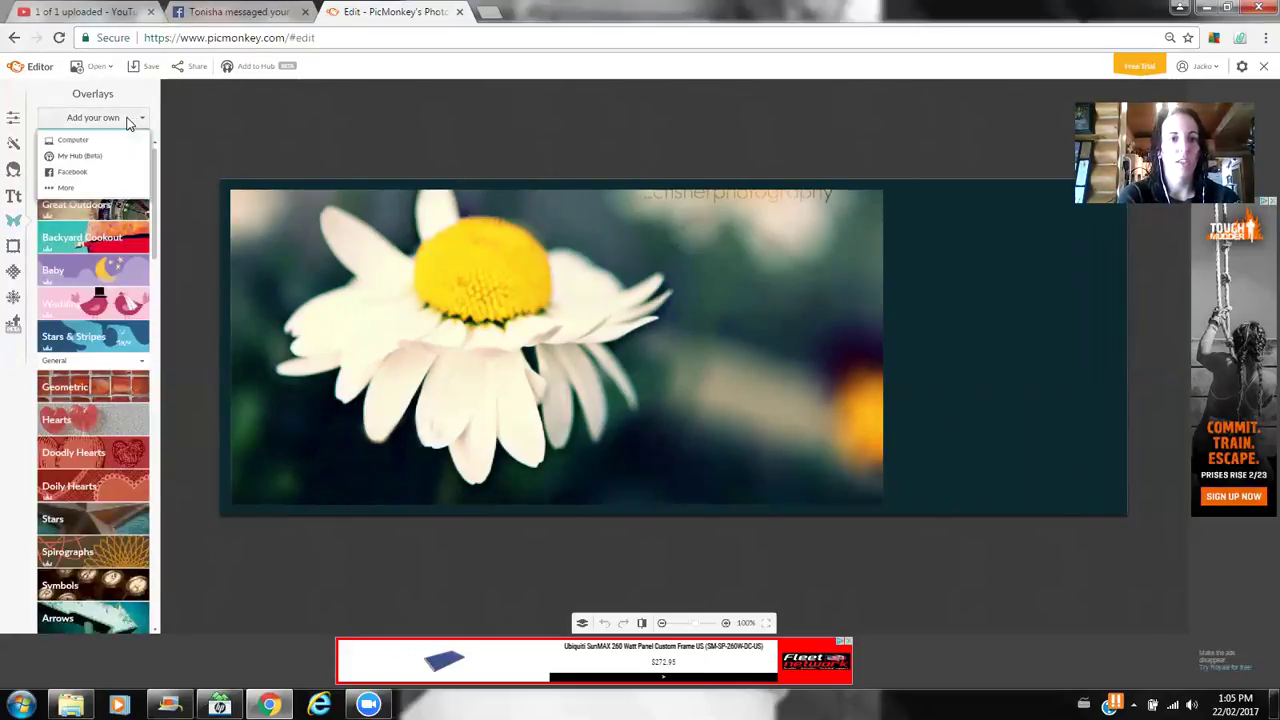
click(105, 146)
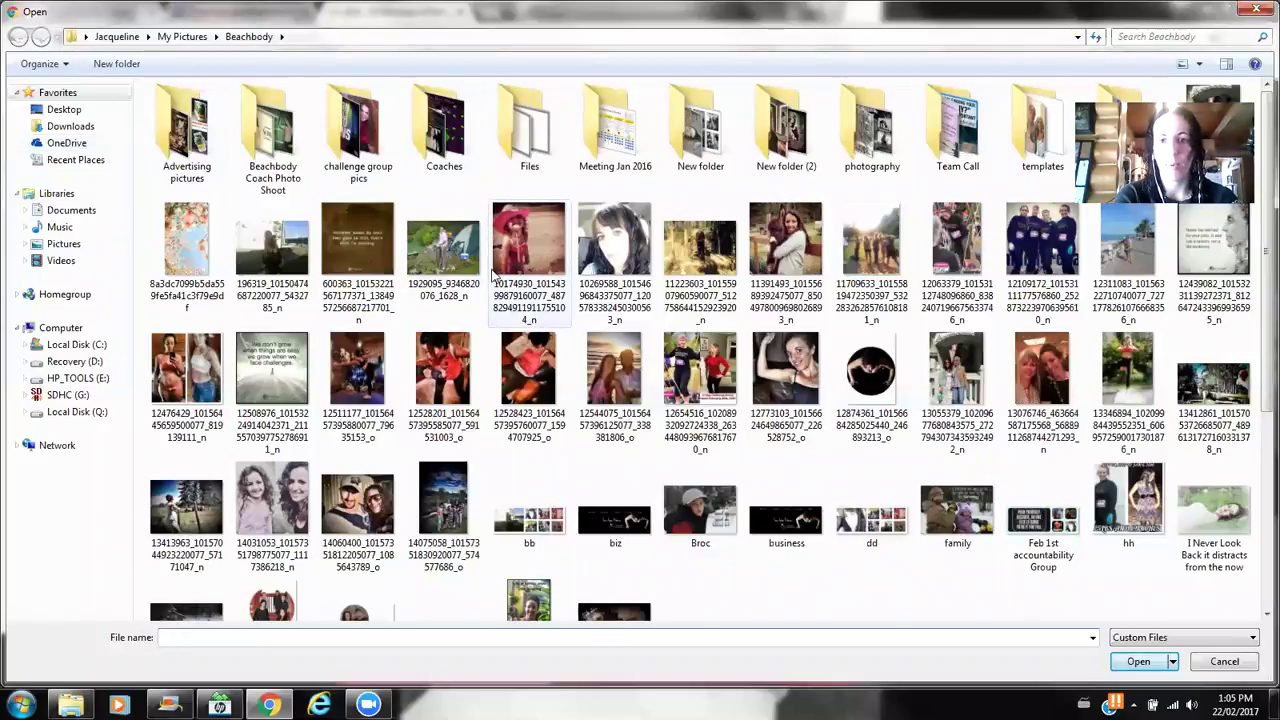
double_click(765, 268)
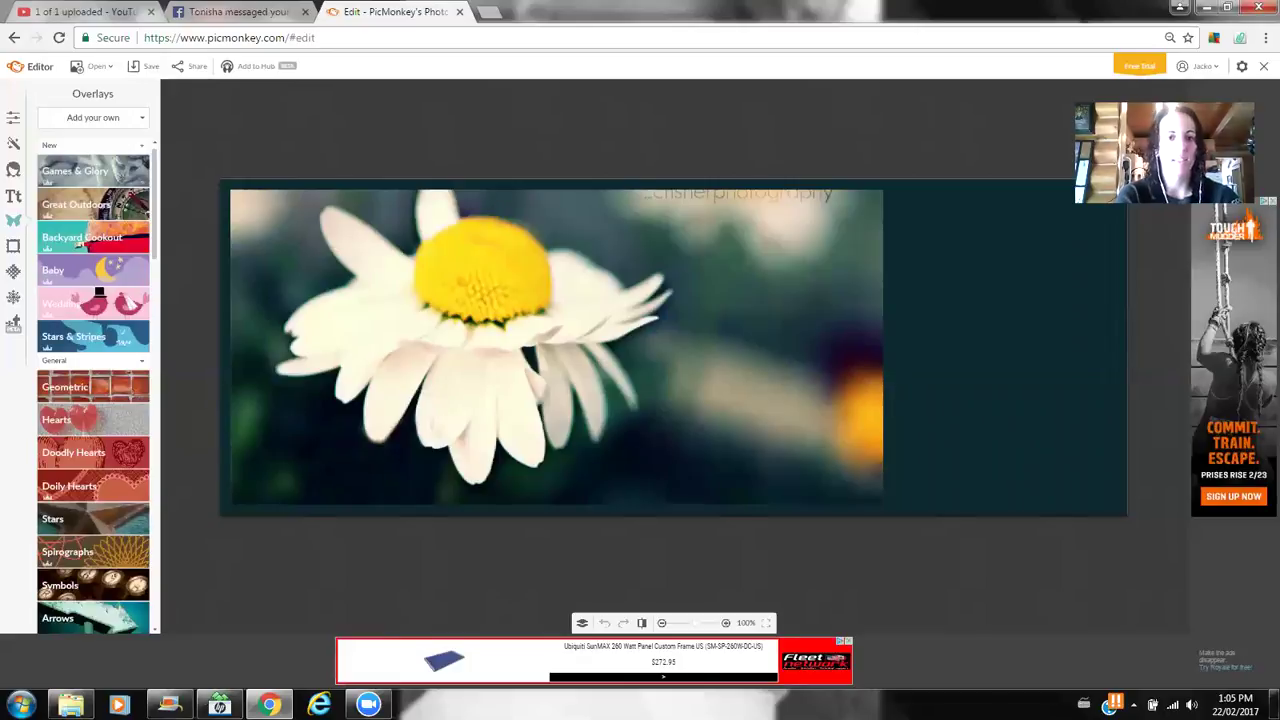
drag(643, 257, 887, 262)
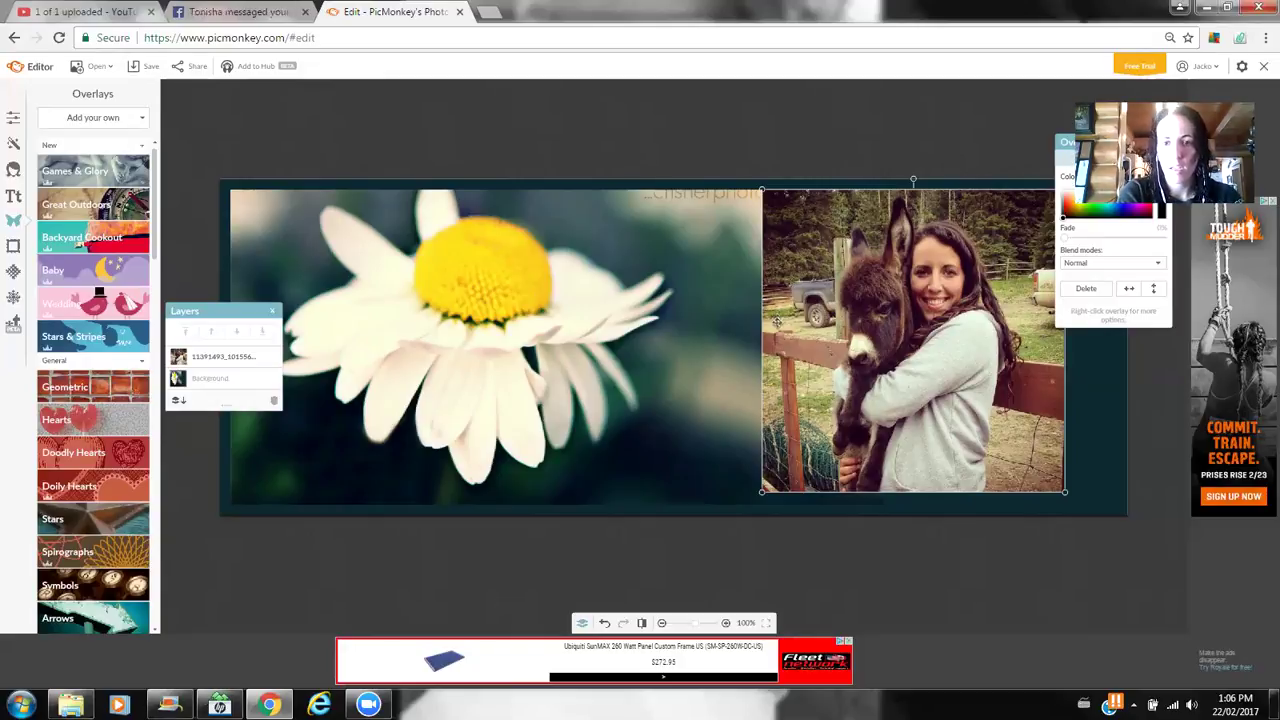
- Drag the woman-and-donkey overlay to the canvas's right edge, keeping its settings panel out of the way
drag(776, 322, 611, 331)
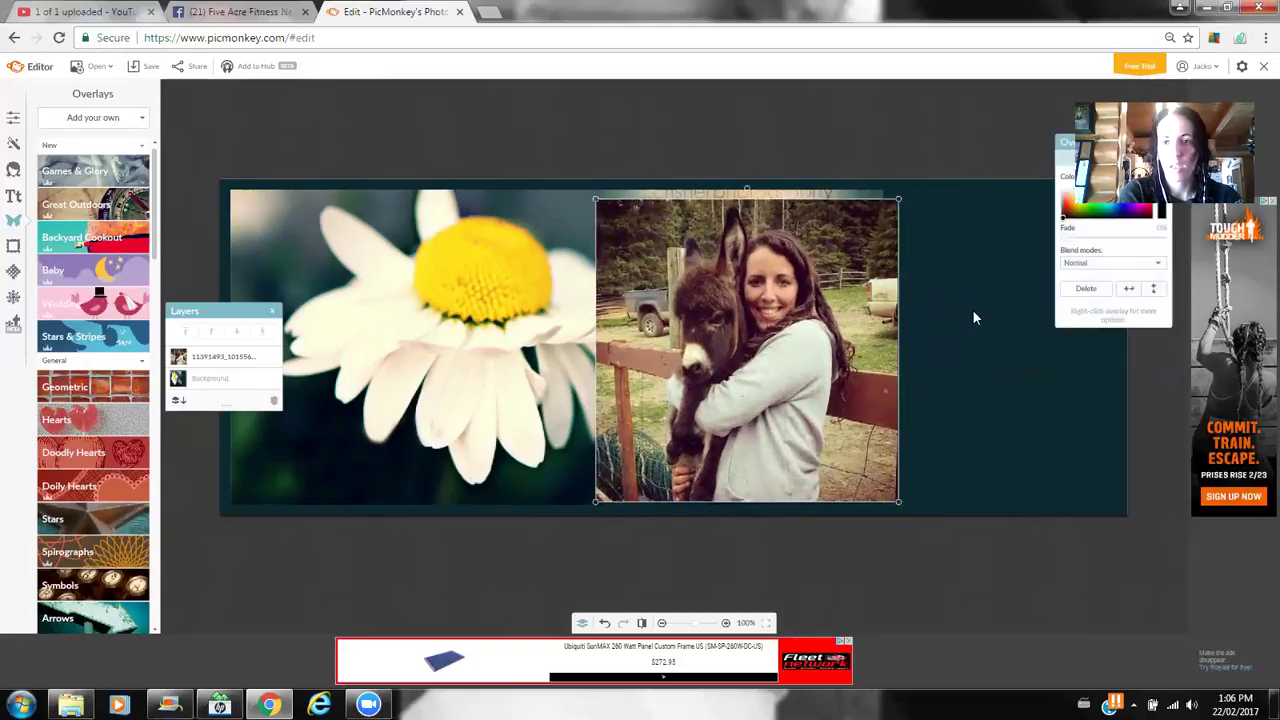
drag(1068, 148, 928, 450)
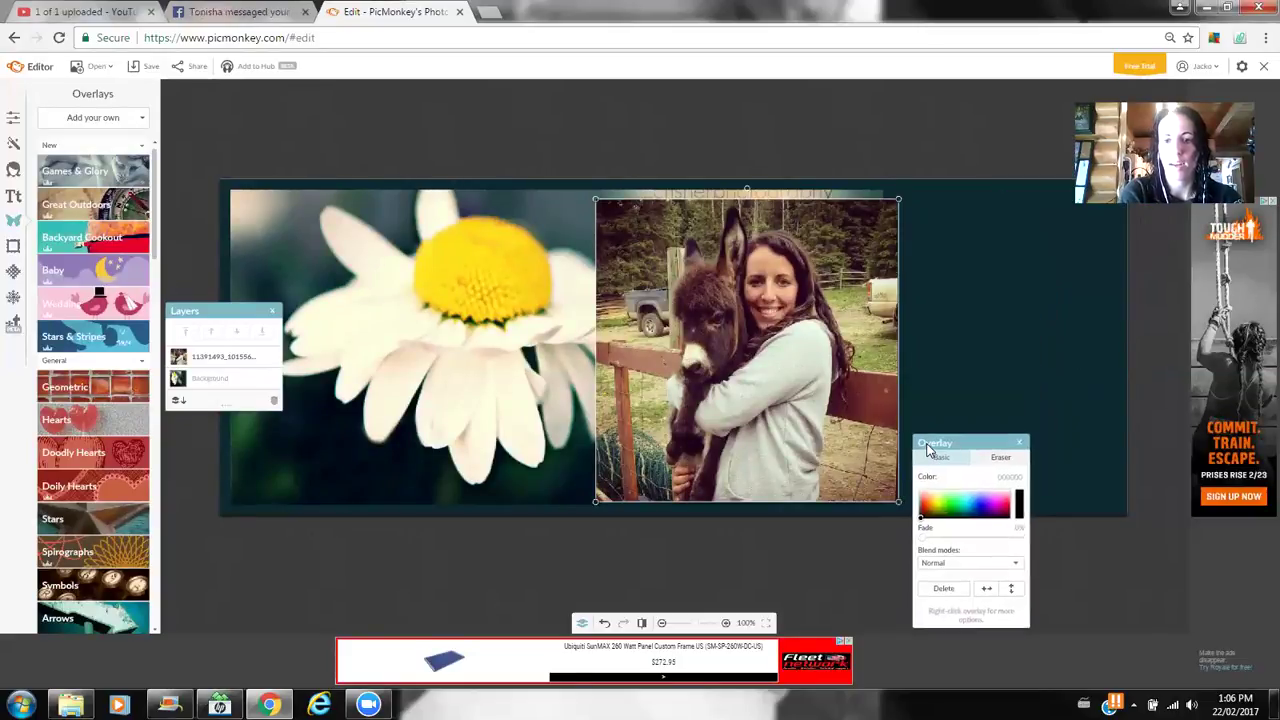
drag(822, 305, 1037, 301)
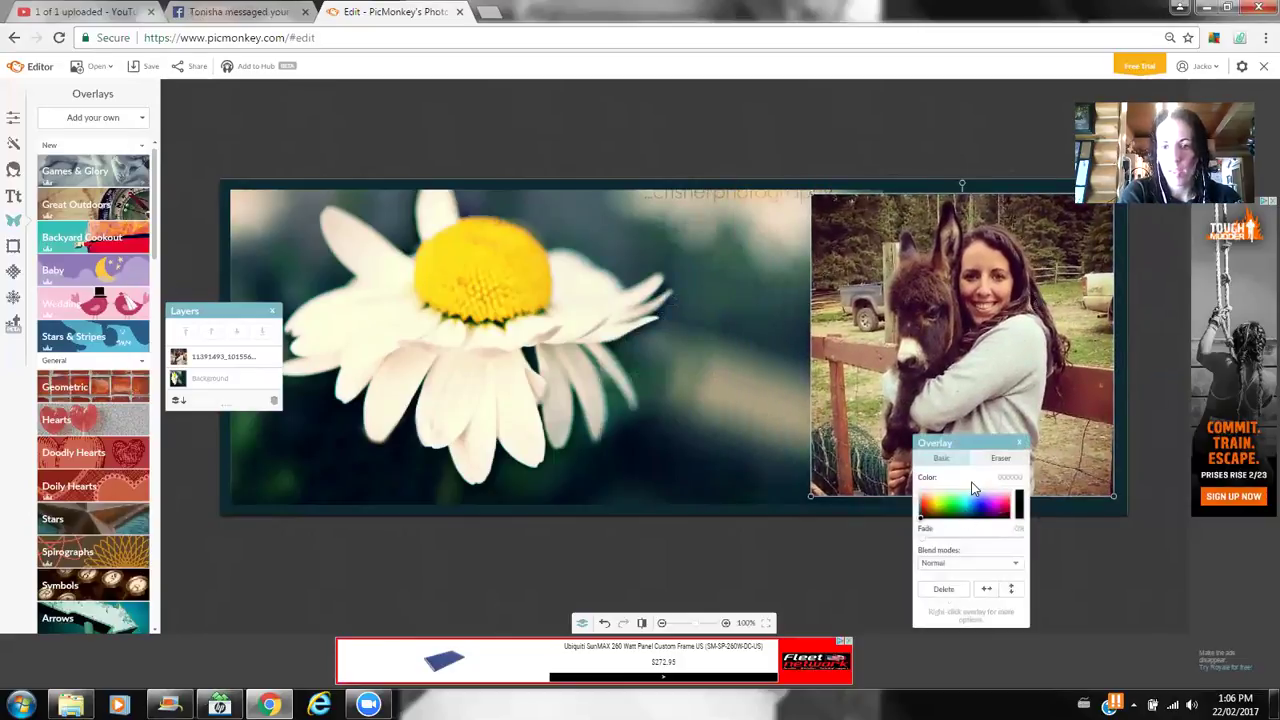
drag(990, 451, 689, 124)
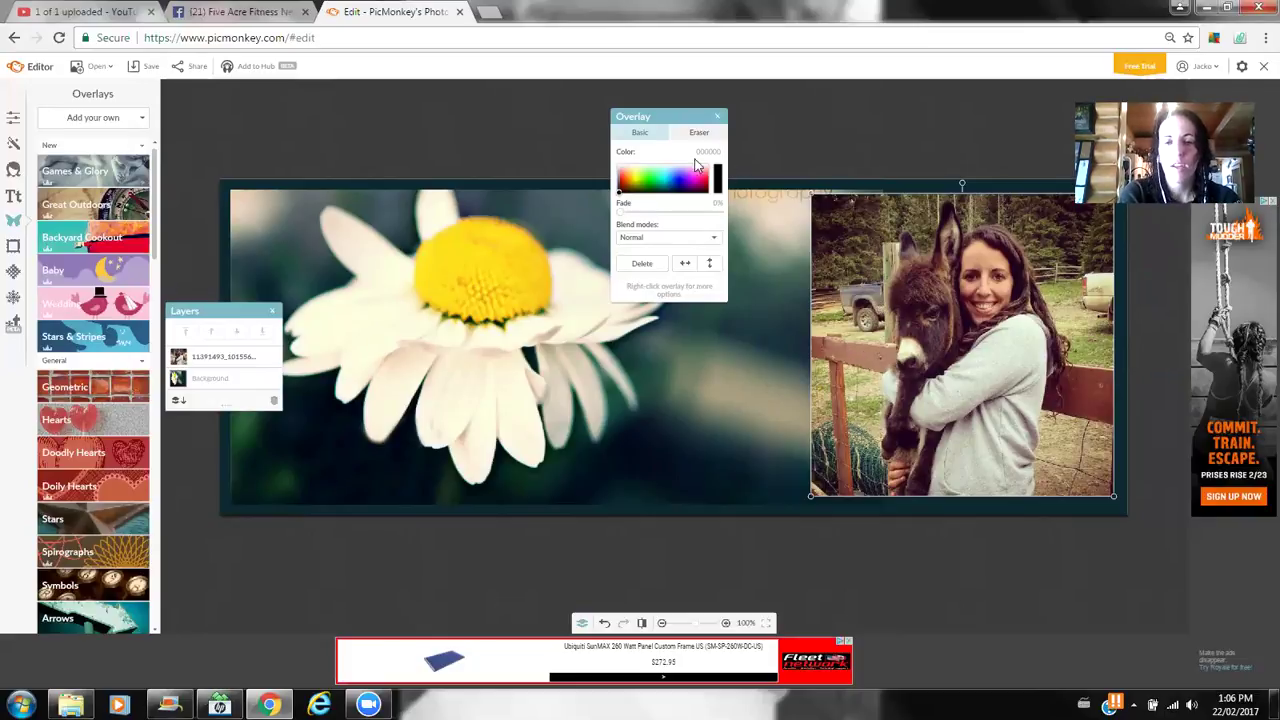
click(696, 134)
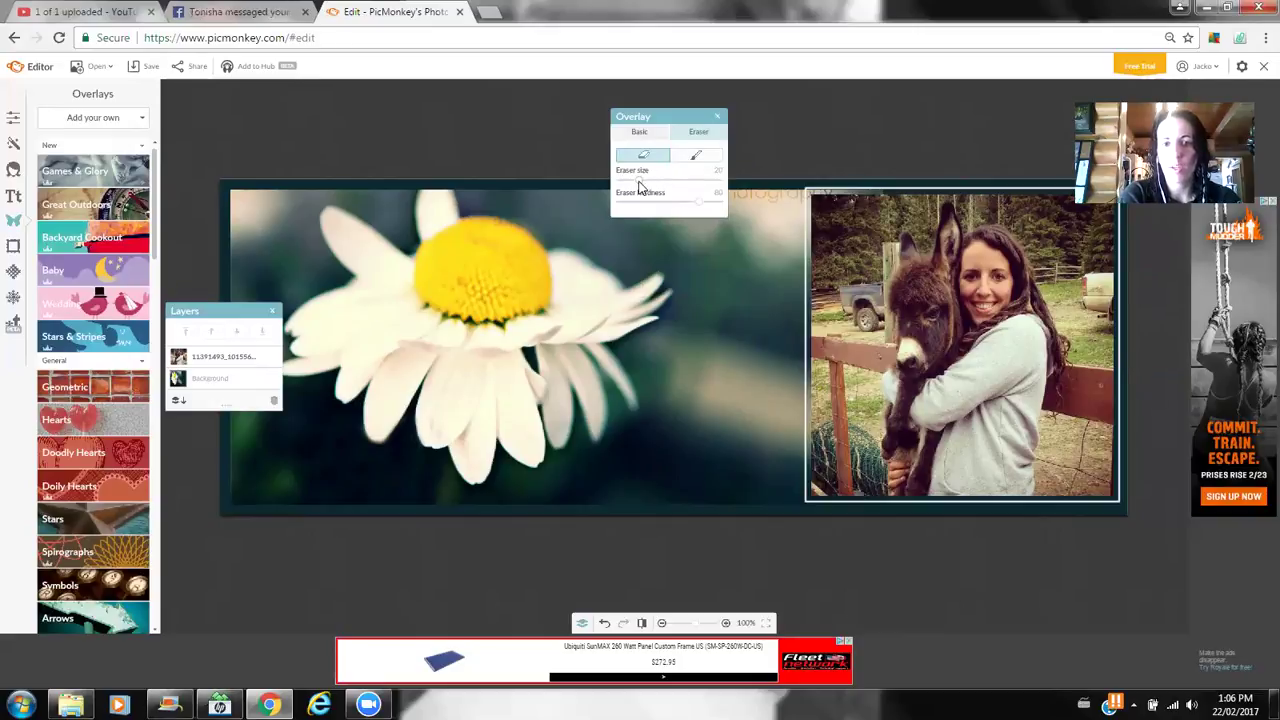
- With a size-55 eraser, erase the photo's edges, corner and background around the donkey's ear
mouse_move(652, 185)
mouse_down()
mouse_move(676, 183)
mouse_move(656, 211)
mouse_up()
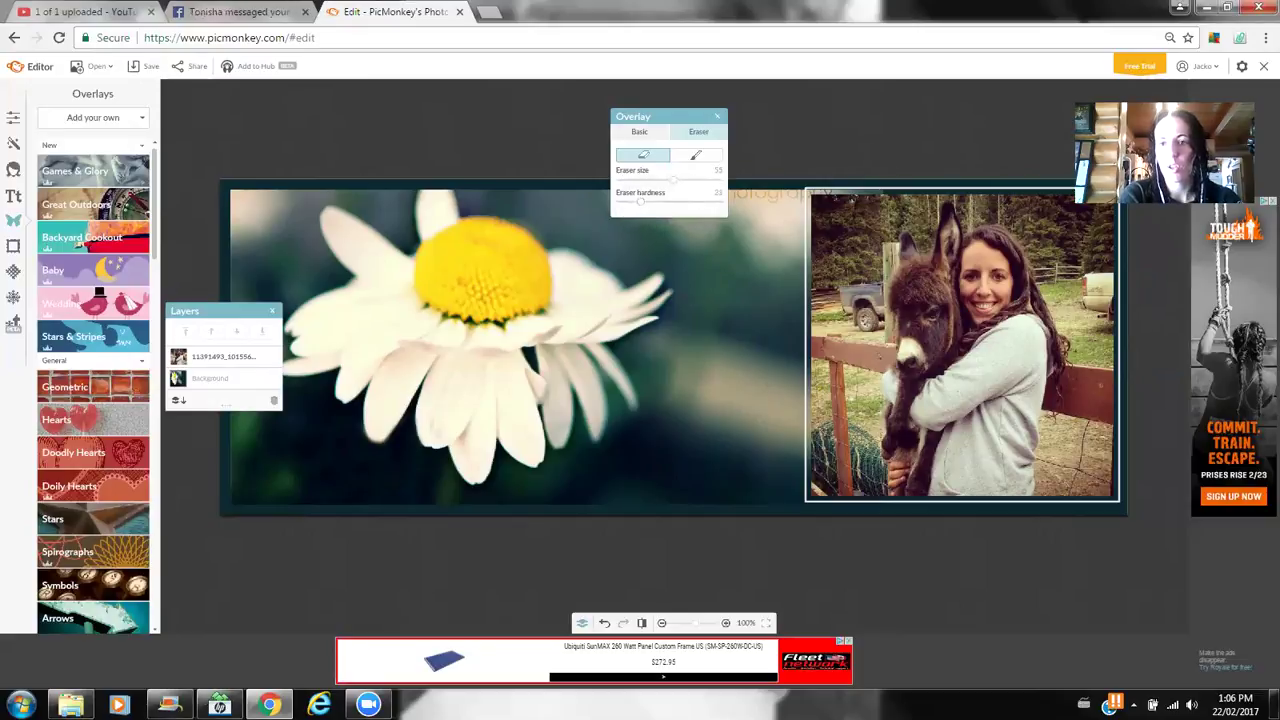
mouse_move(868, 202)
mouse_down()
mouse_move(828, 231)
mouse_move(846, 205)
mouse_move(813, 219)
mouse_move(822, 266)
mouse_move(847, 247)
mouse_move(874, 340)
mouse_move(863, 490)
mouse_move(835, 490)
mouse_move(849, 405)
mouse_move(827, 280)
mouse_move(826, 491)
mouse_up()
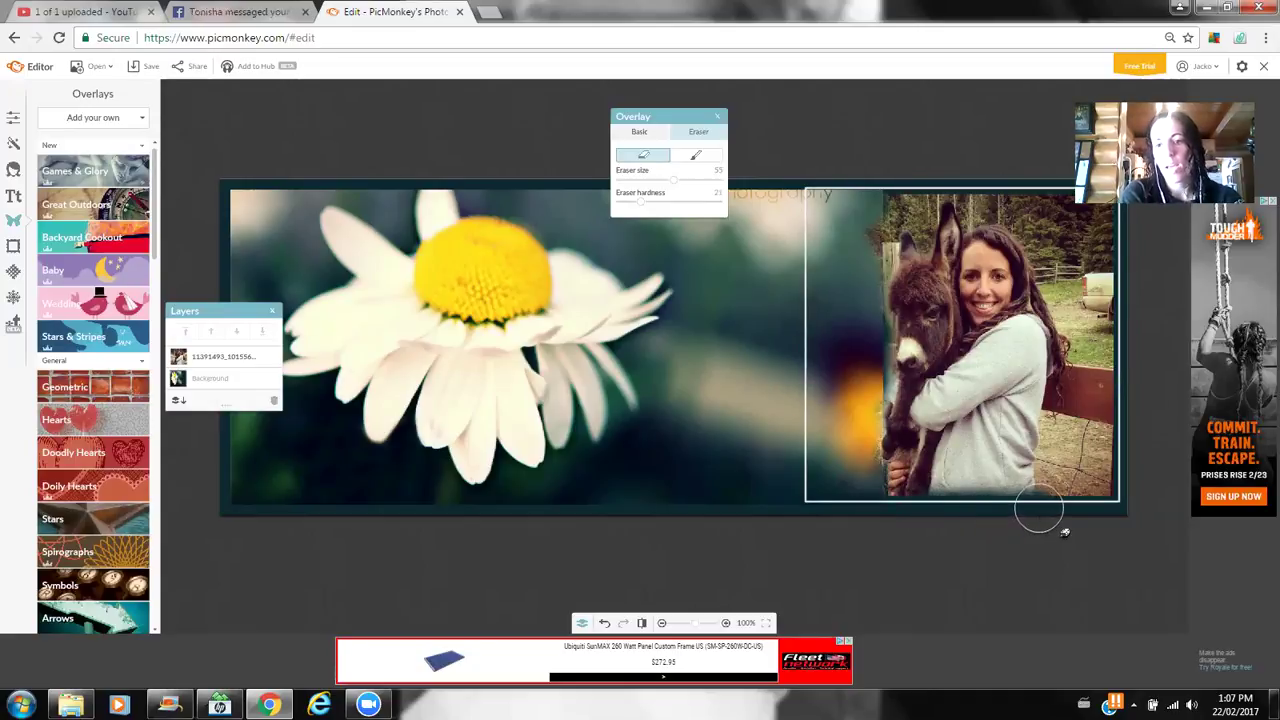
mouse_move(1051, 509)
mouse_down()
mouse_move(1077, 323)
mouse_move(1055, 266)
mouse_move(984, 183)
mouse_move(1051, 210)
mouse_move(1044, 199)
mouse_move(1107, 250)
mouse_move(1102, 202)
mouse_move(1100, 330)
mouse_move(1078, 250)
mouse_move(1111, 408)
mouse_move(1098, 507)
mouse_move(1096, 387)
mouse_move(1083, 480)
mouse_up()
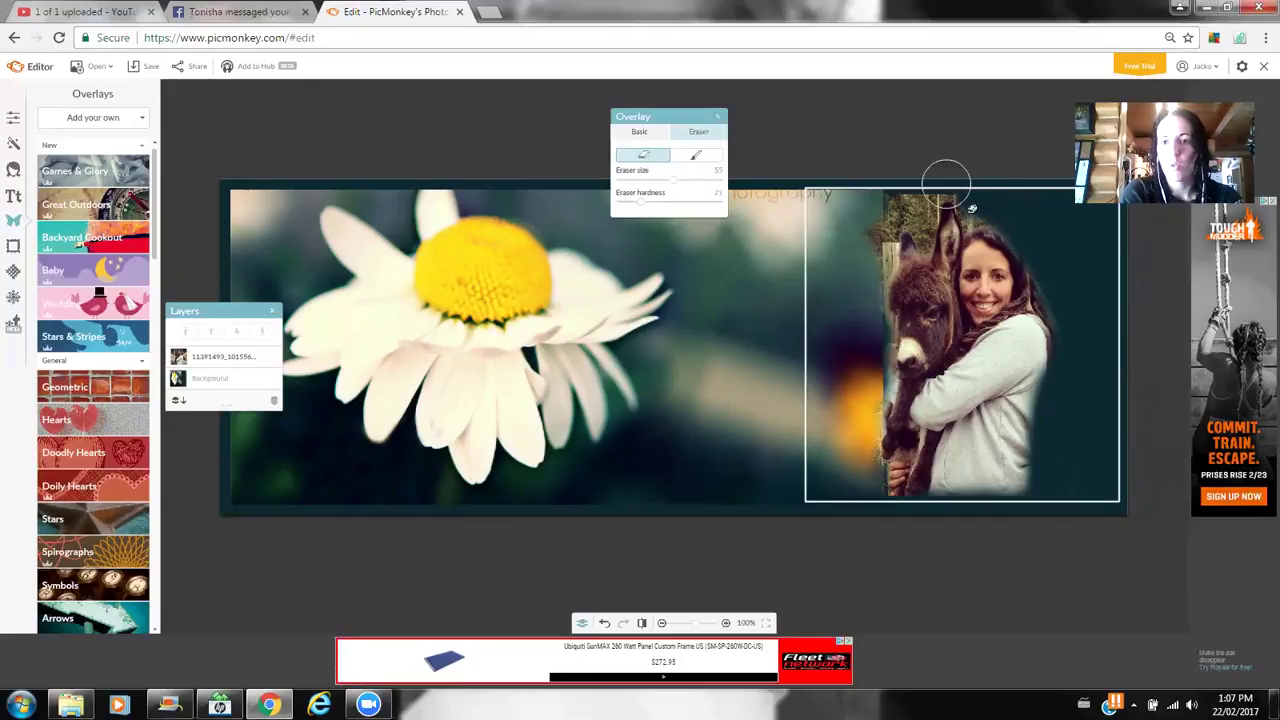
click(920, 187)
click(907, 198)
click(892, 213)
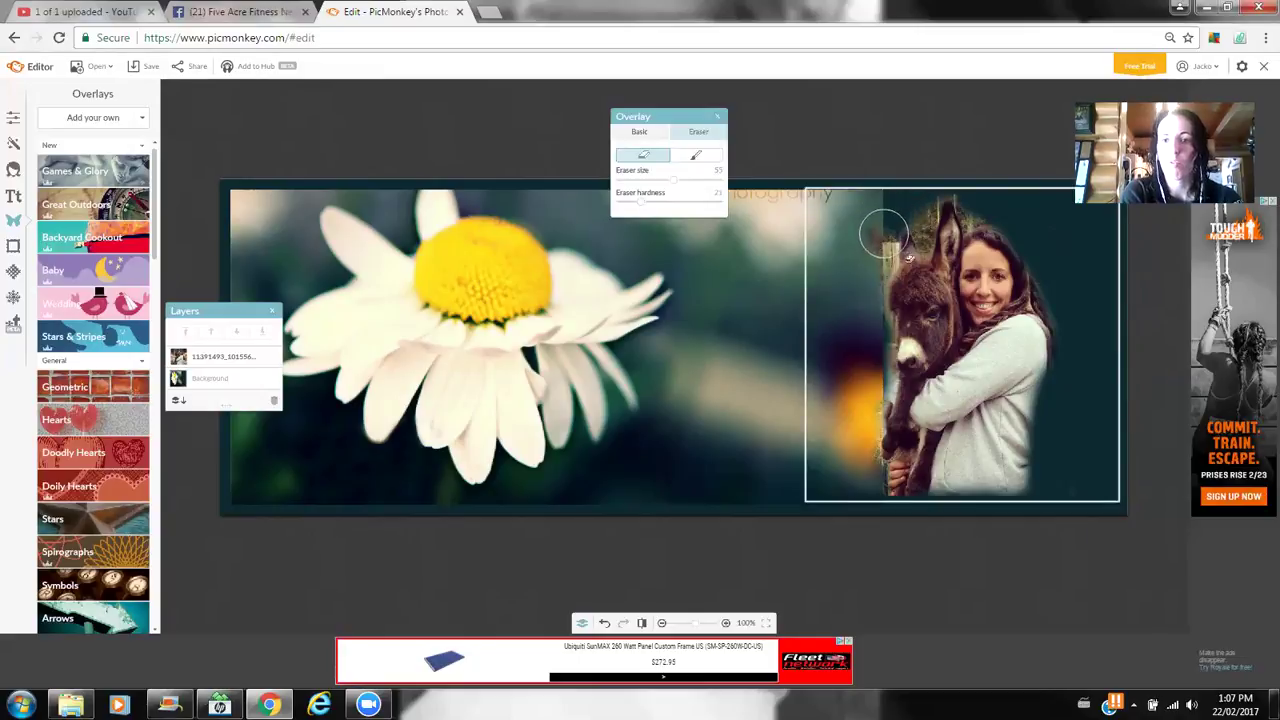
click(902, 252)
click(897, 272)
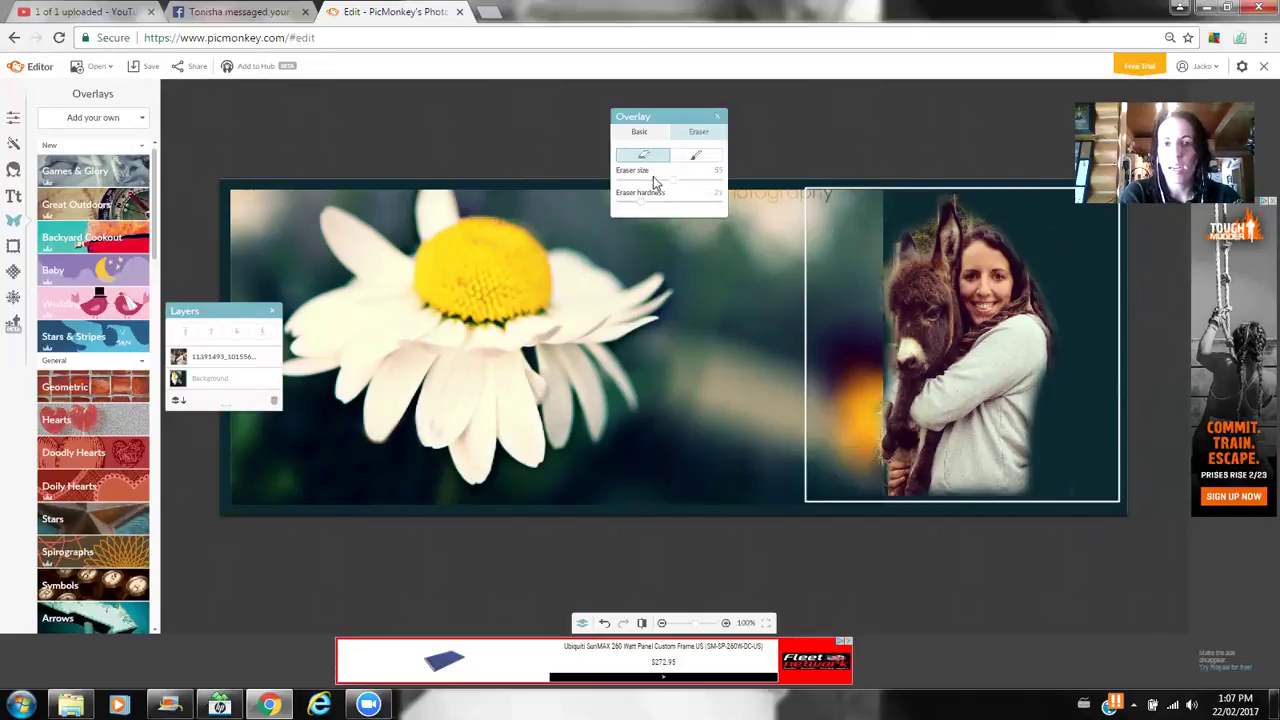
- Touch up an edge spot with a size-20 eraser and close the photo's settings
drag(671, 181, 638, 181)
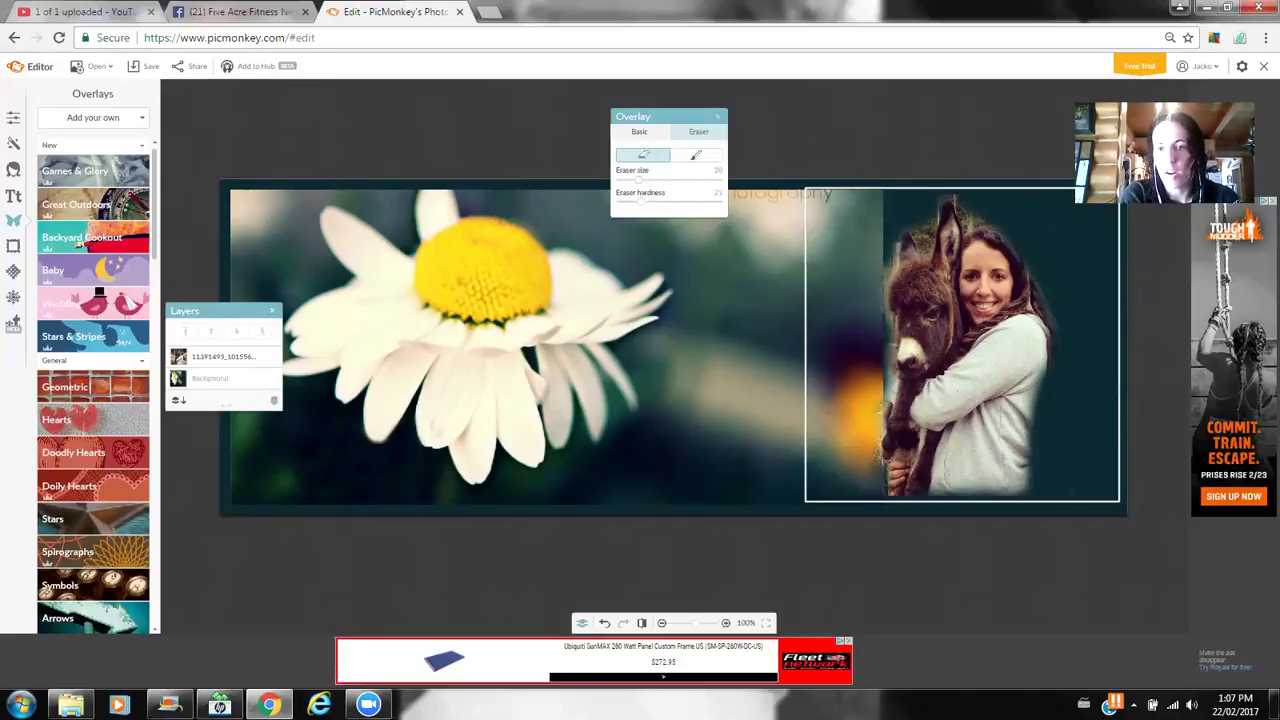
click(917, 232)
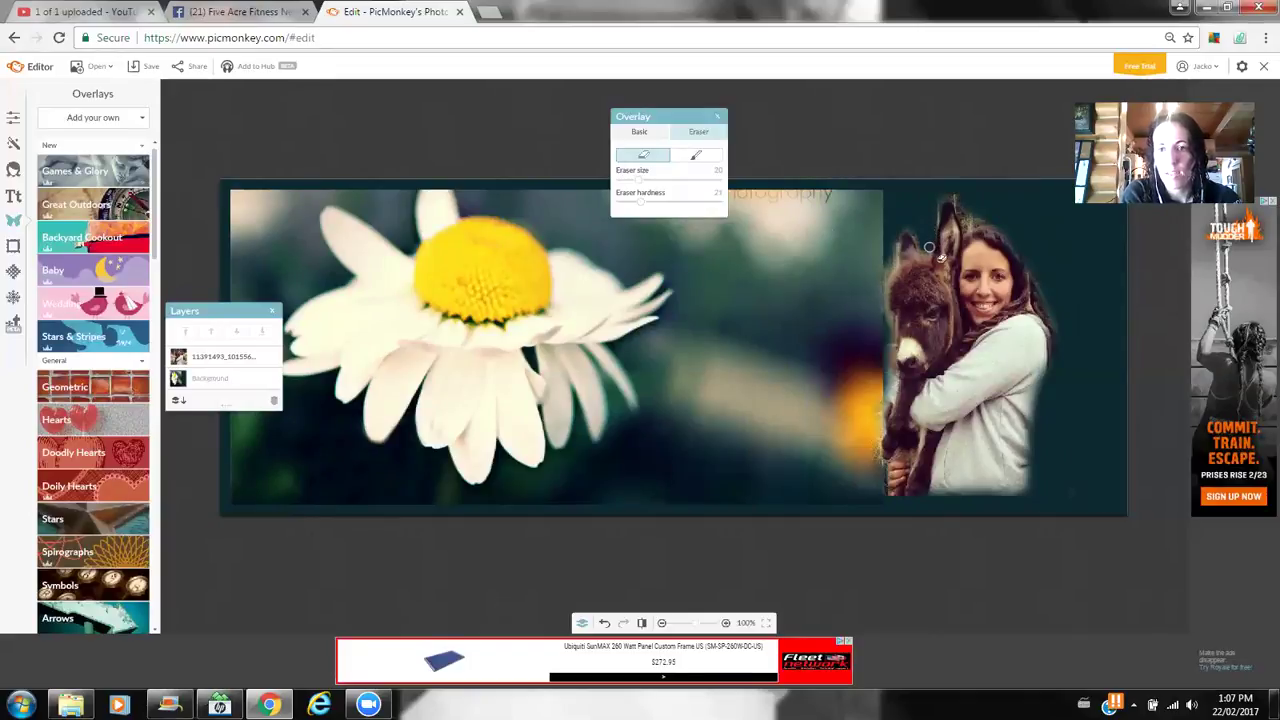
click(909, 168)
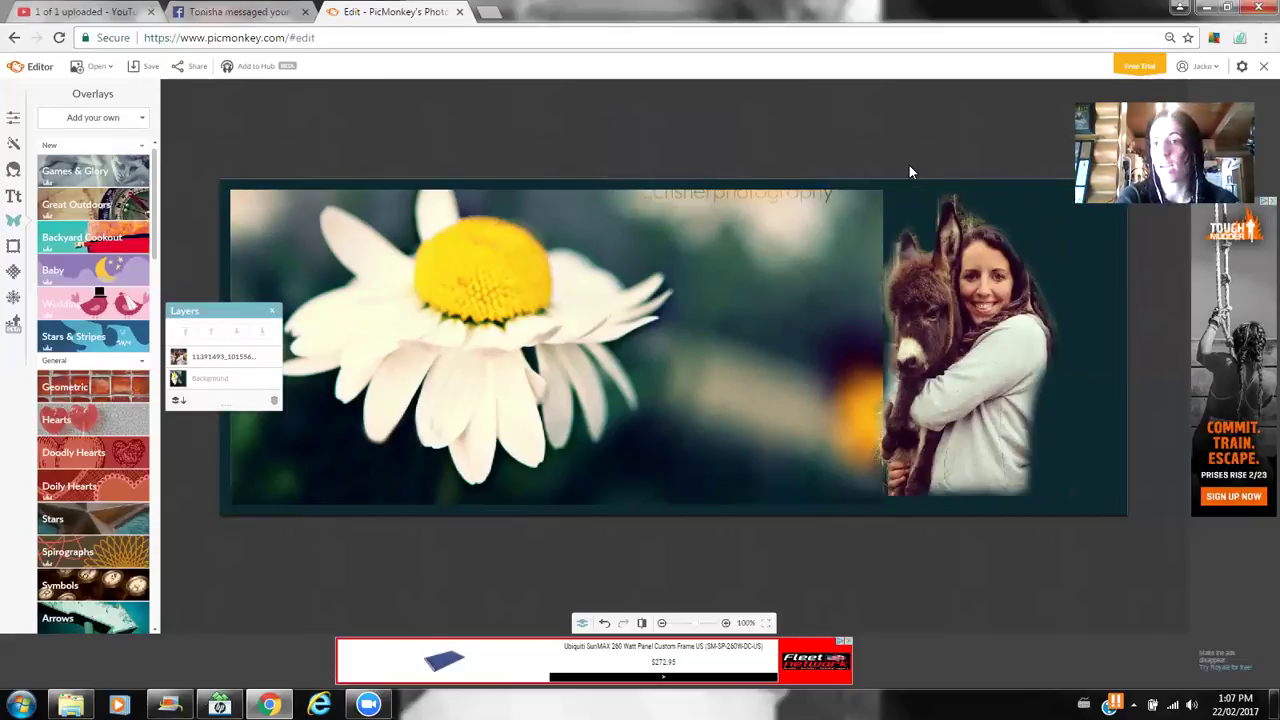
- Fade the woman-and-donkey photo slightly and slide it left over the daisy's right end
click(982, 305)
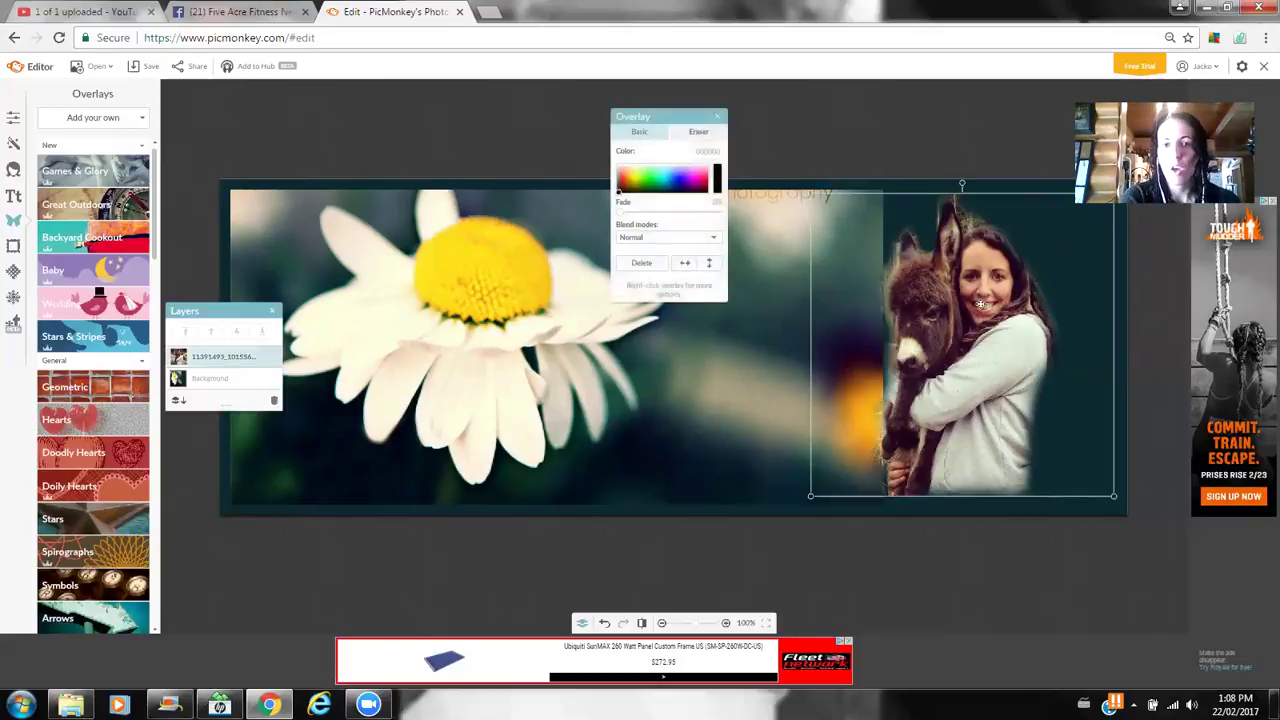
mouse_move(621, 212)
mouse_down()
mouse_move(671, 215)
mouse_move(623, 214)
mouse_up()
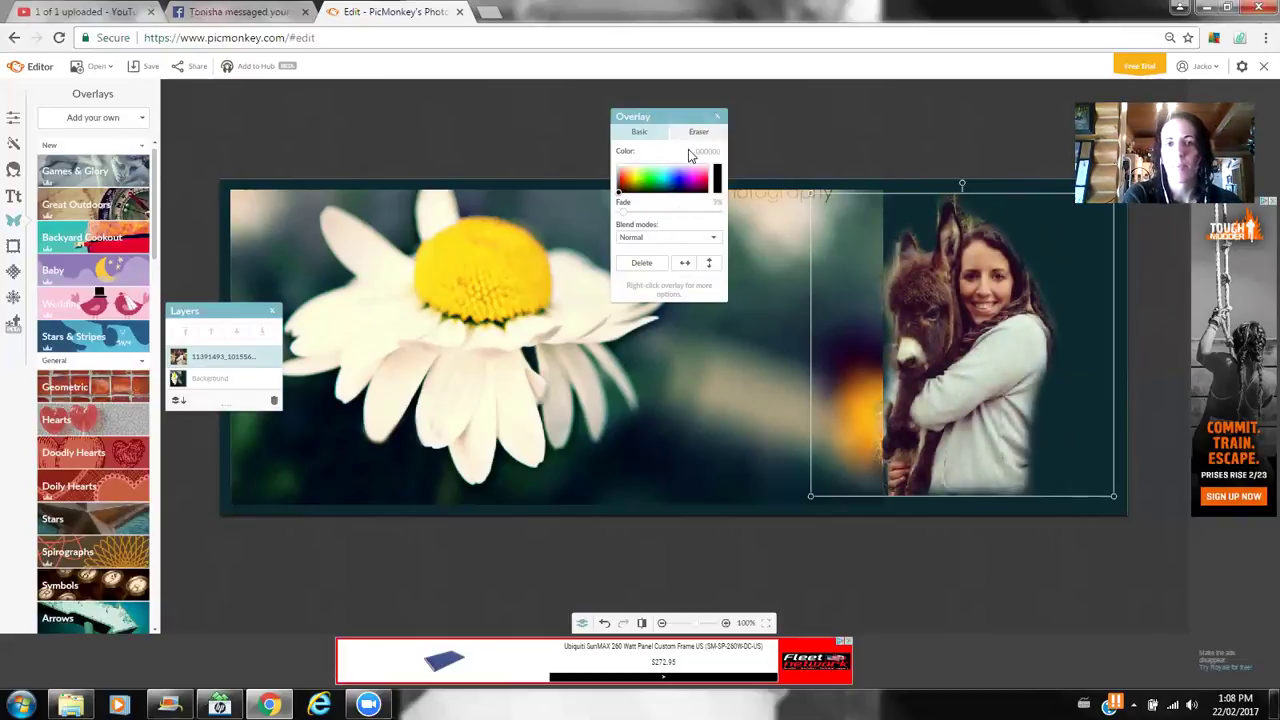
click(719, 118)
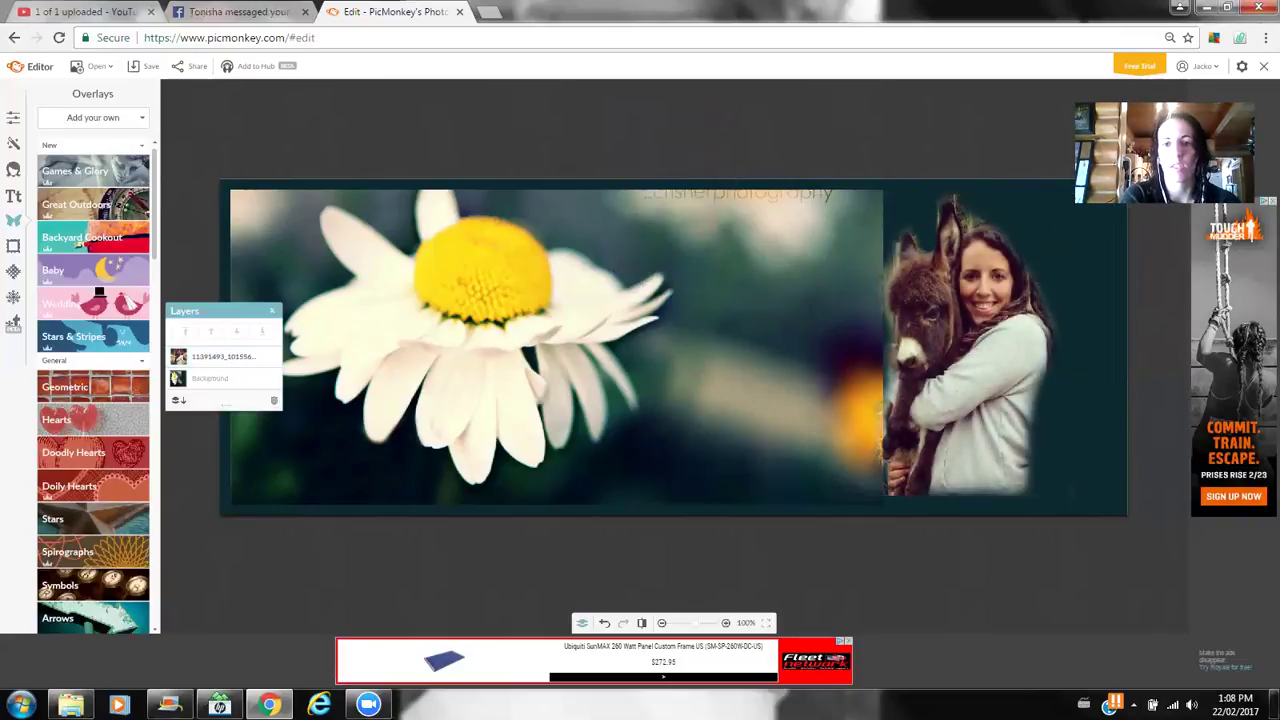
drag(905, 370, 759, 367)
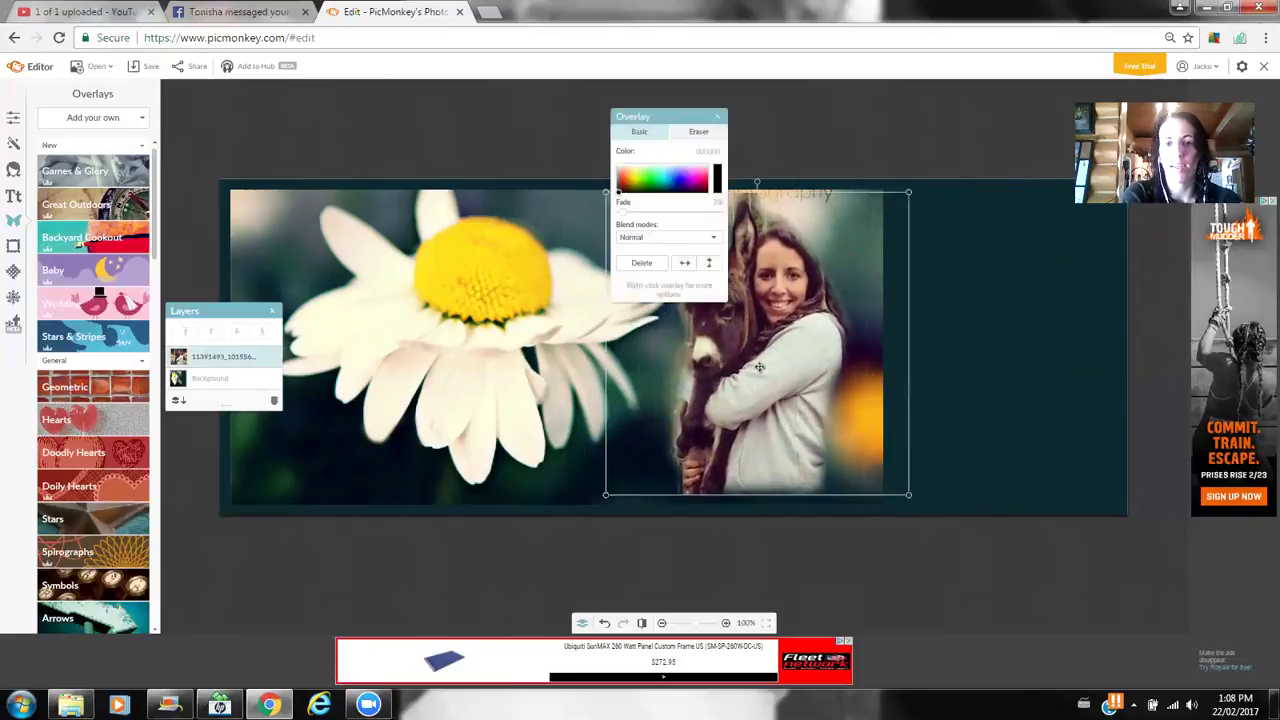
click(550, 154)
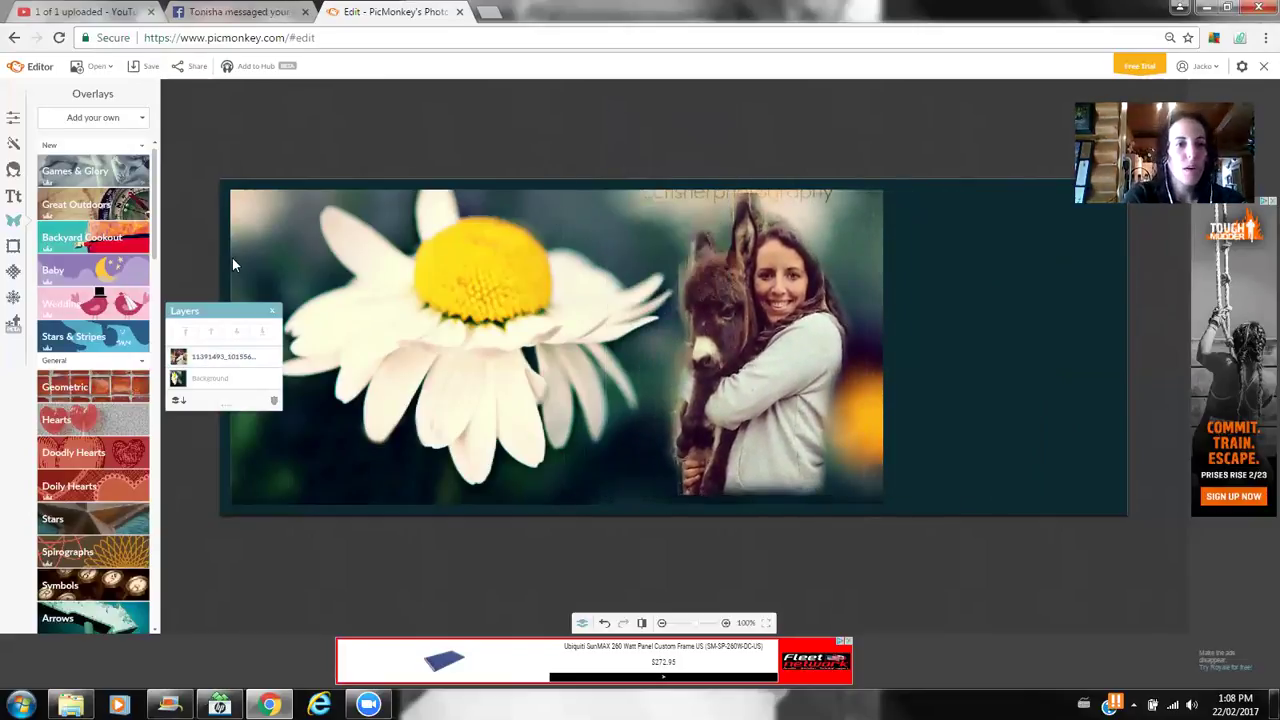
- Scroll the Overlays list down to the Arrows shapes
scroll(160, 215, down, 2)
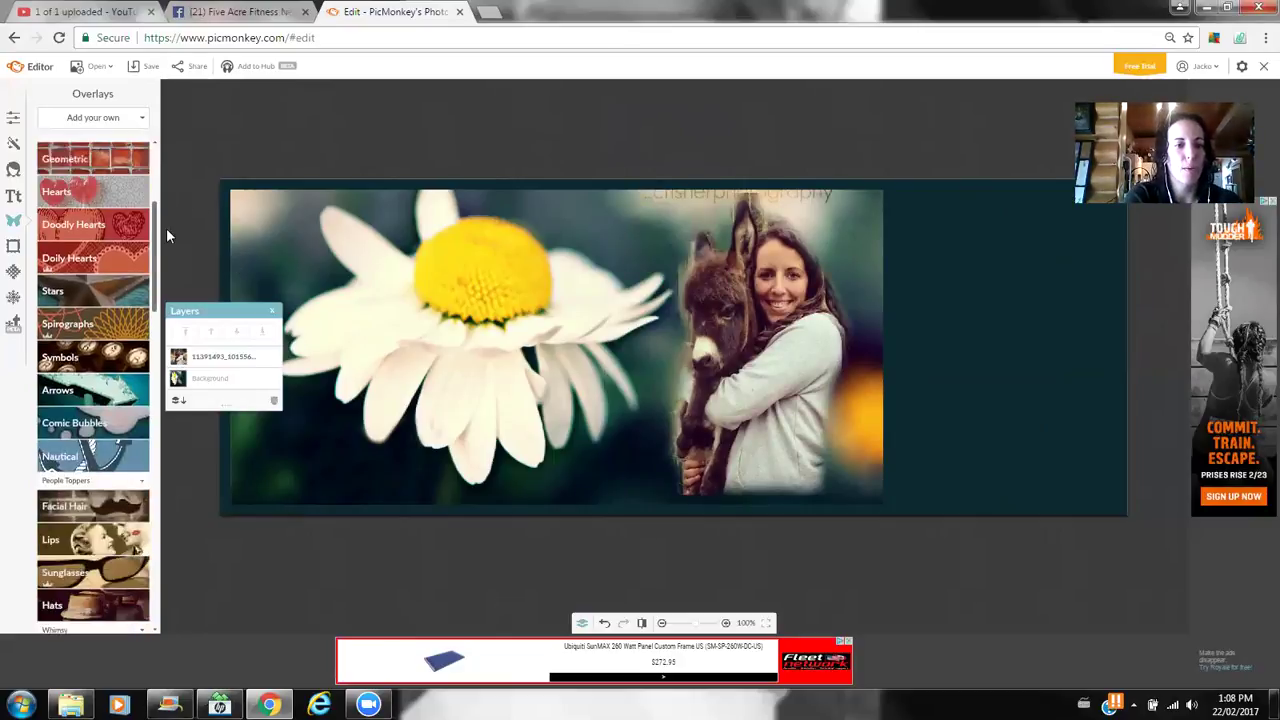
scroll(168, 245, down, 1)
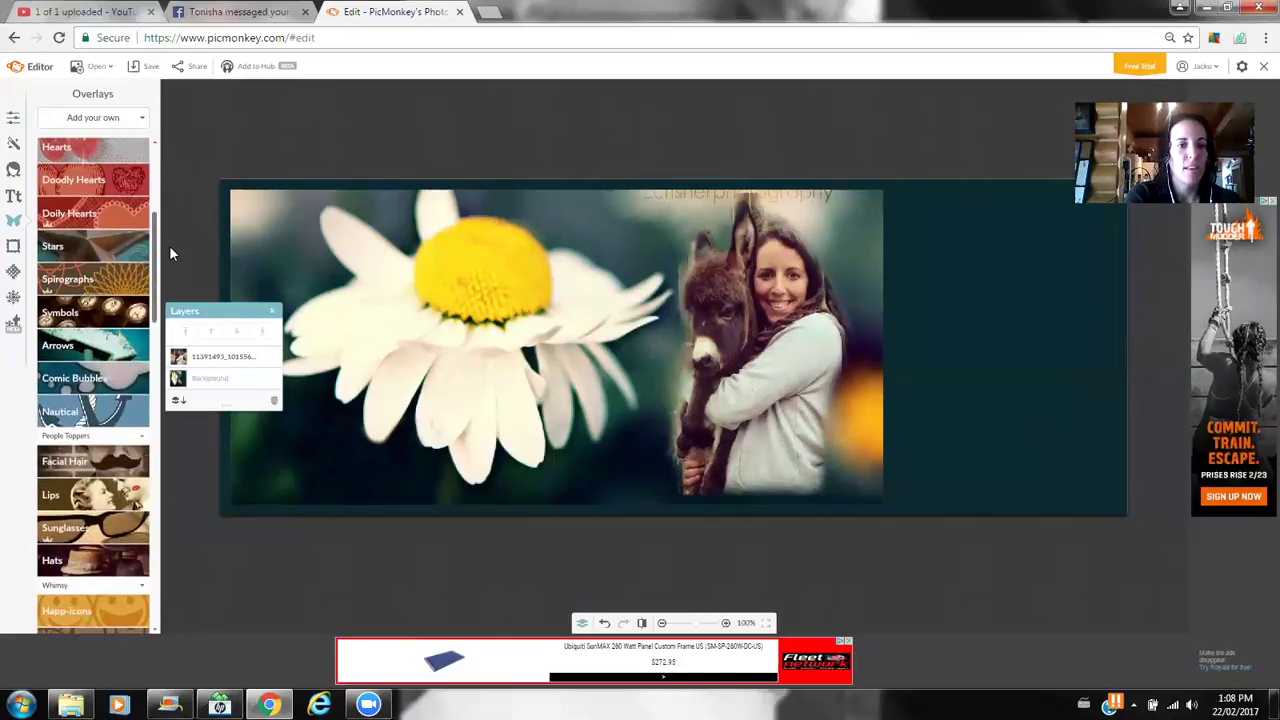
click(100, 343)
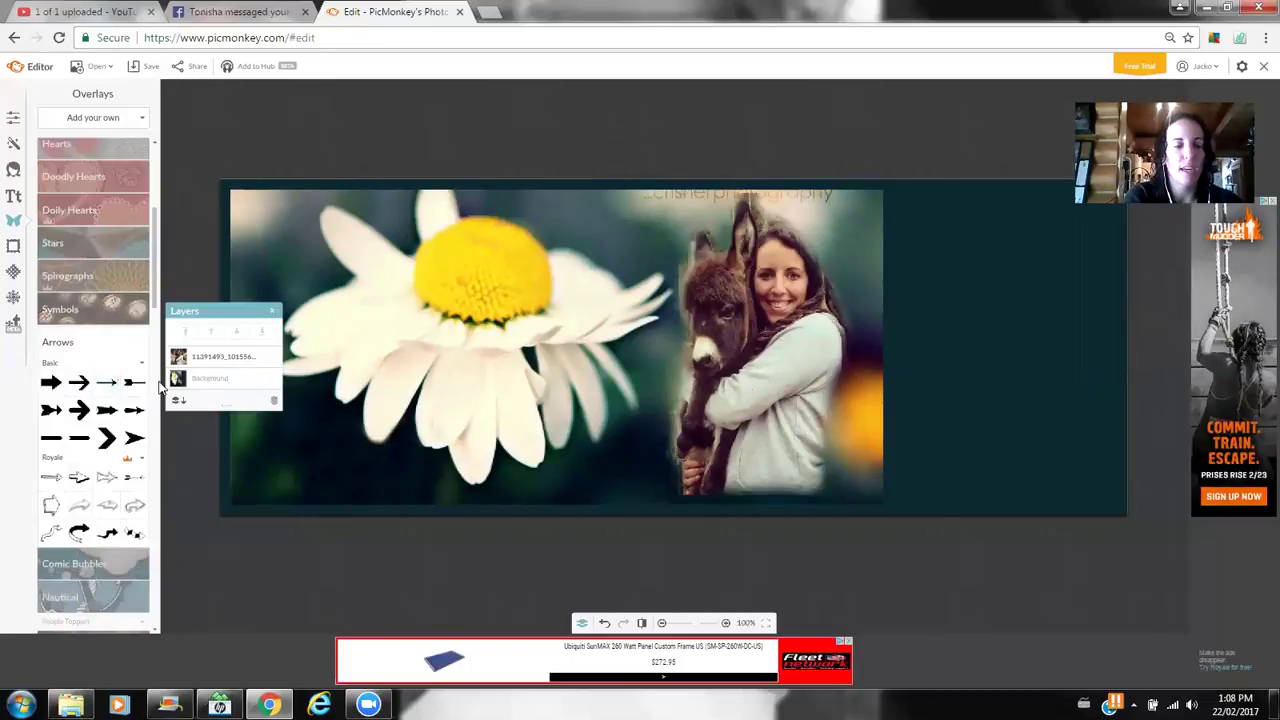
- Add a black arrow overlay, delete the duplicate copies, and move it onto the daisy
click(60, 440)
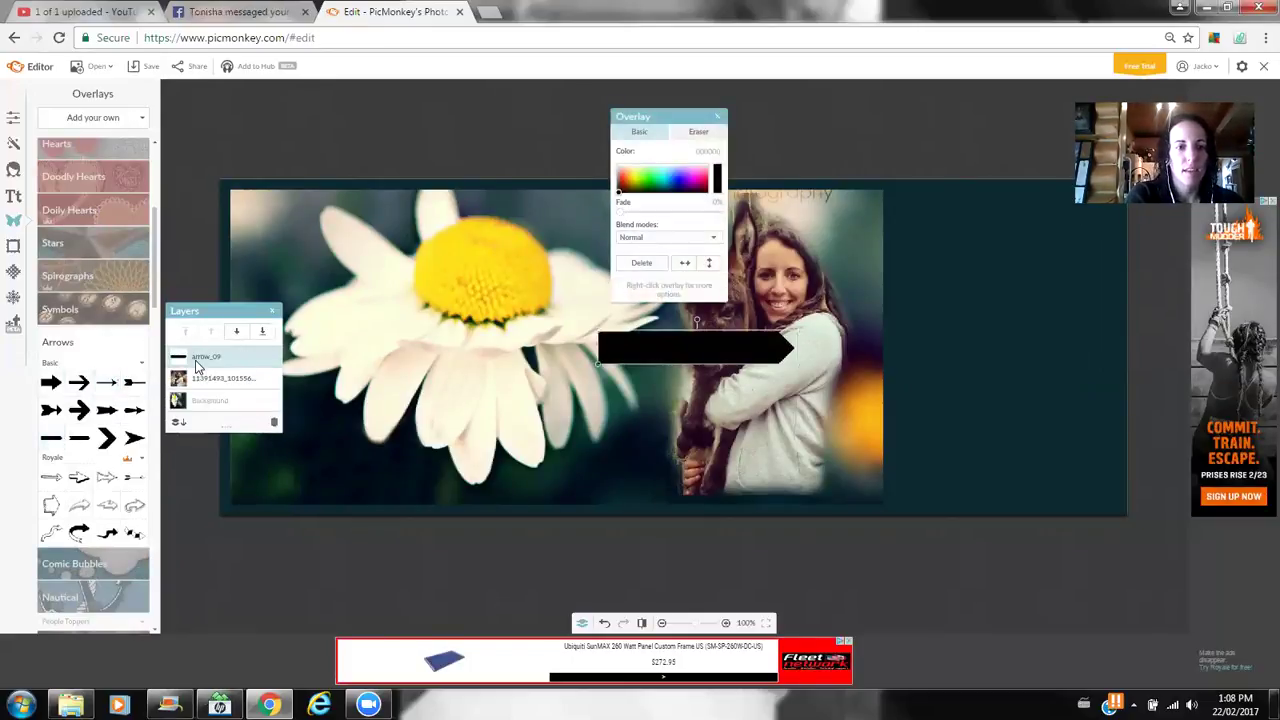
click(62, 437)
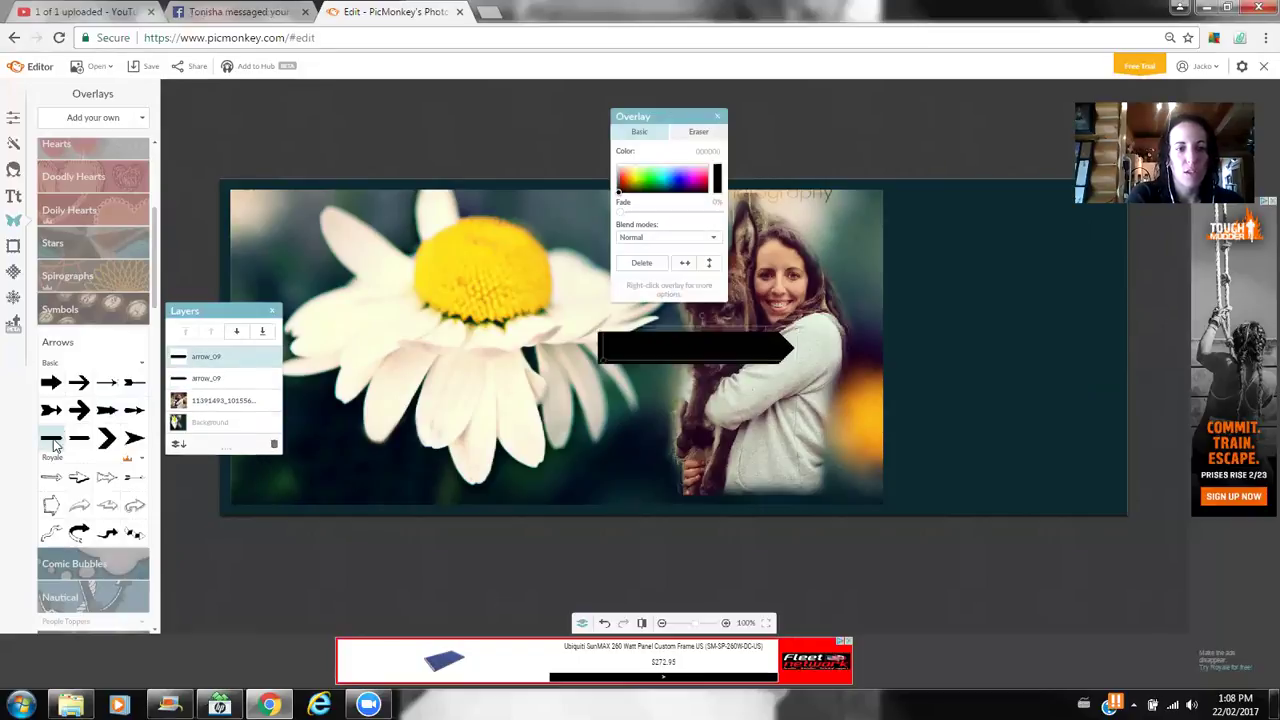
click(62, 437)
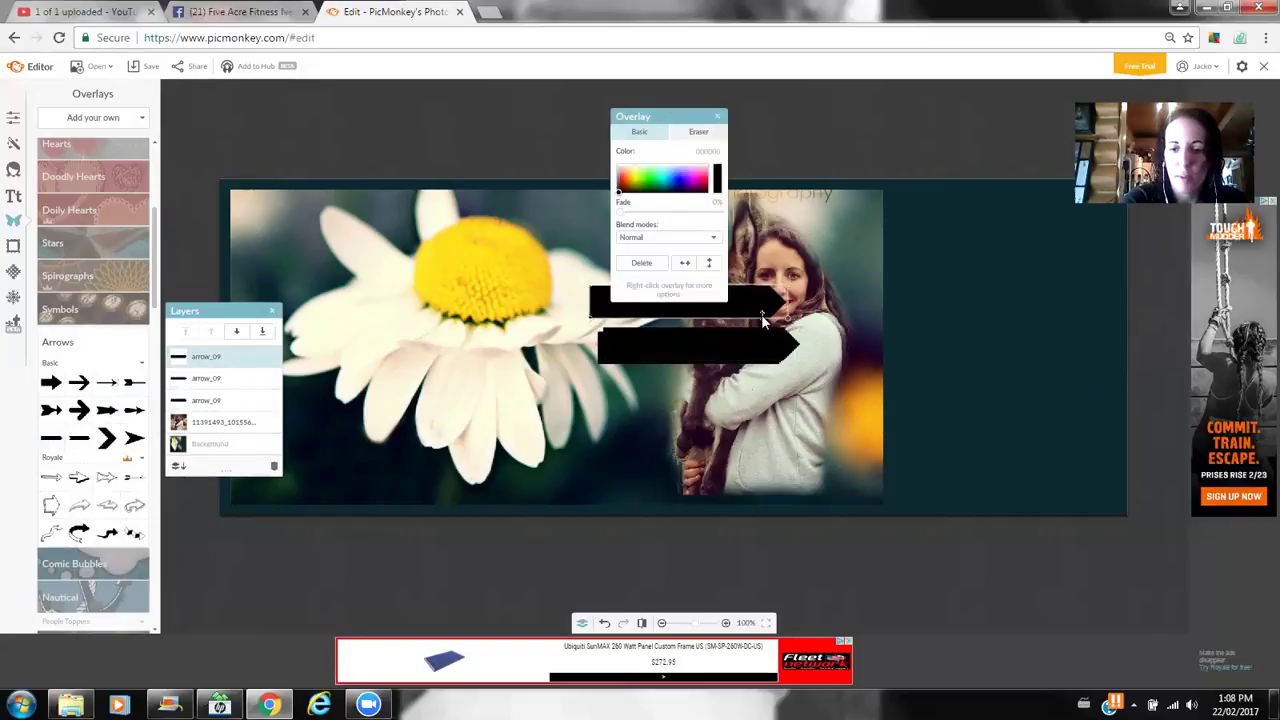
key(Delete)
click(756, 350)
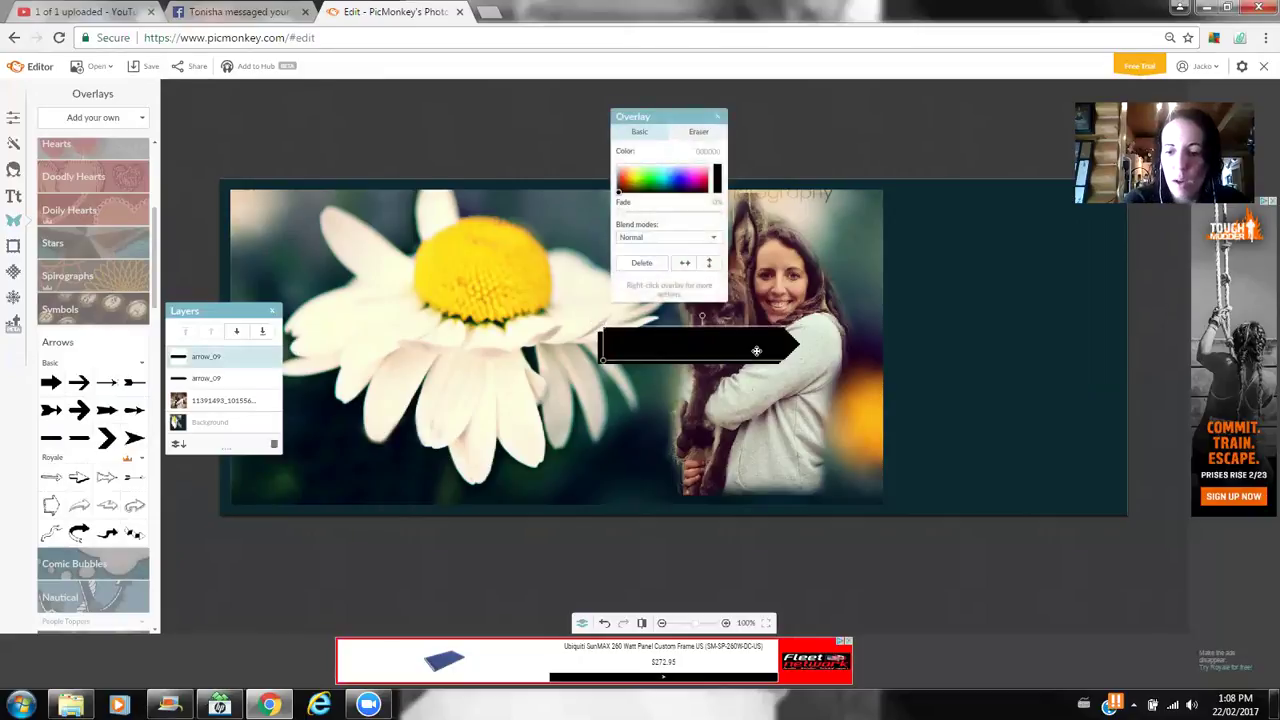
key(Delete)
drag(756, 350, 815, 270)
- Stretch the arrow into a bottom band across the canvas, fade it about 30% and recolour it yellow-orange
click(1058, 308)
drag(642, 380, 806, 503)
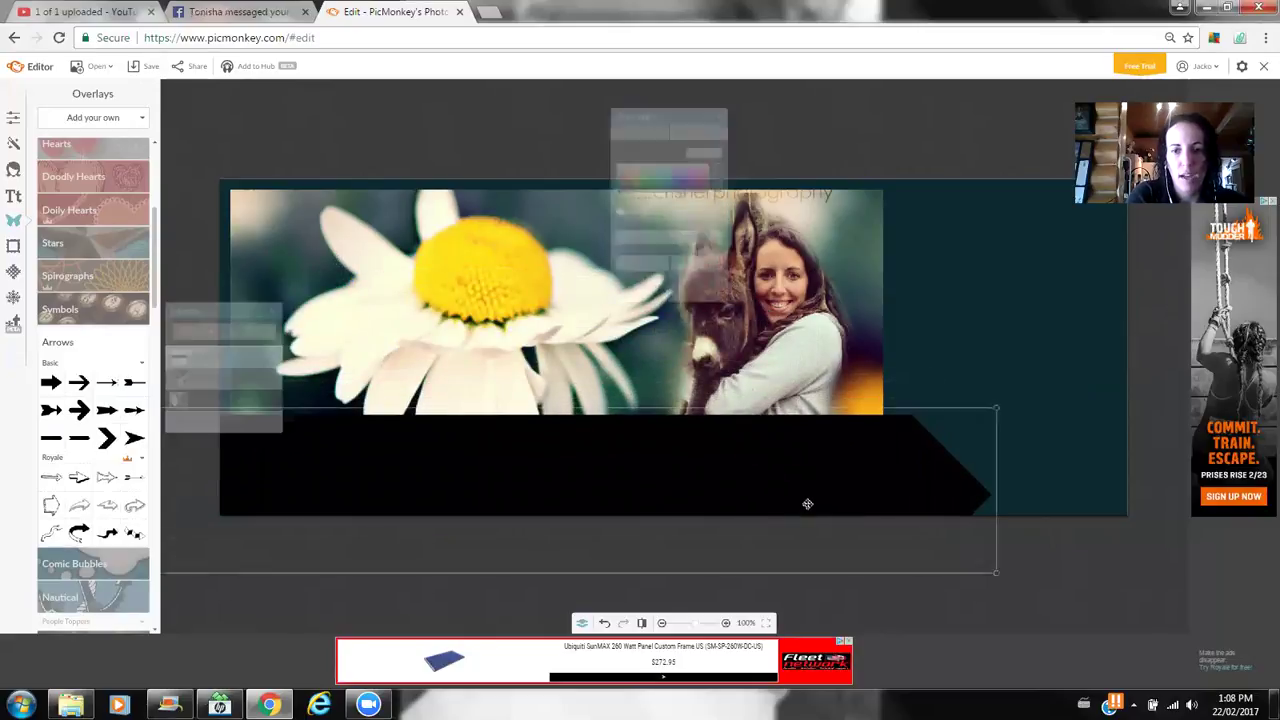
drag(996, 408, 1188, 358)
drag(891, 420, 895, 485)
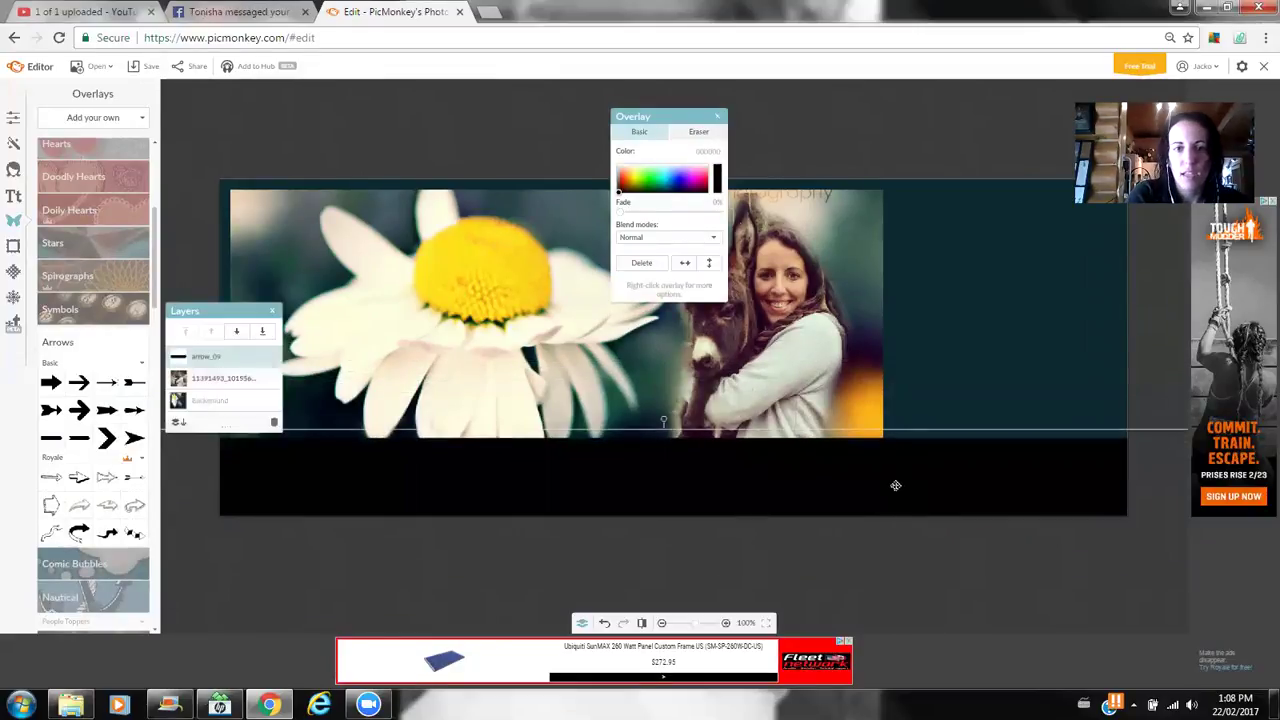
drag(617, 220, 647, 216)
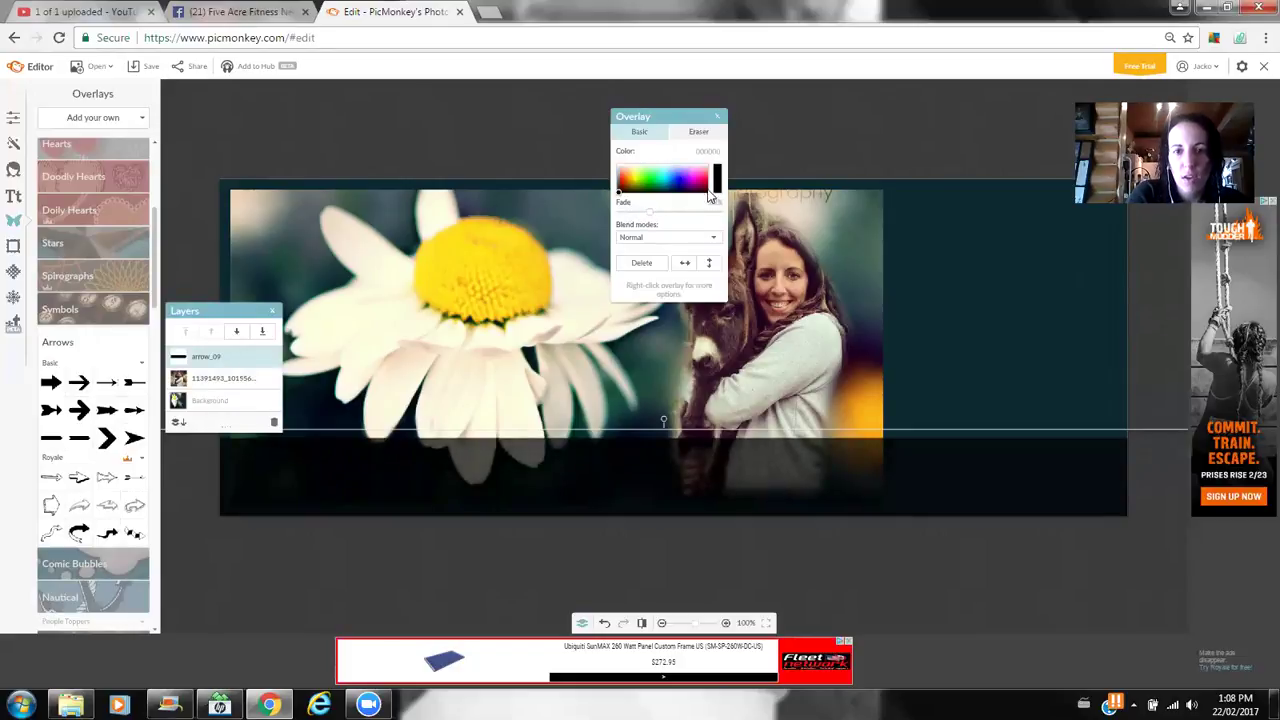
click(879, 389)
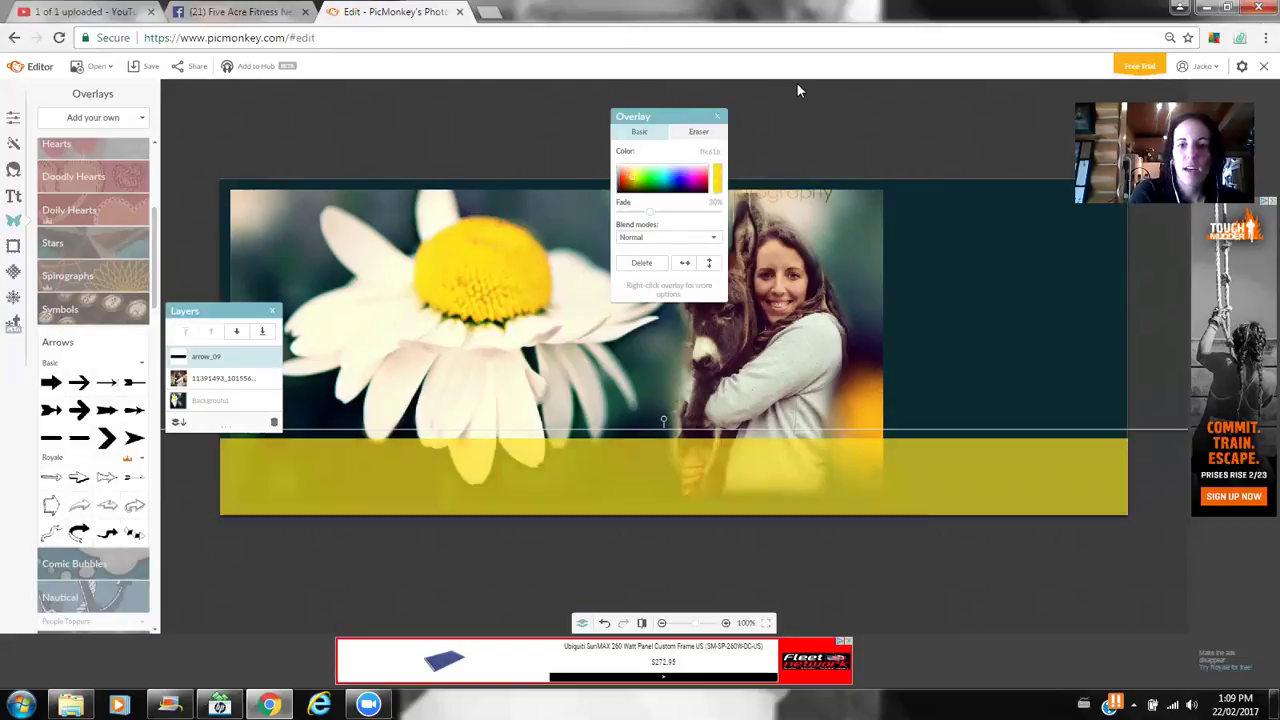
click(718, 117)
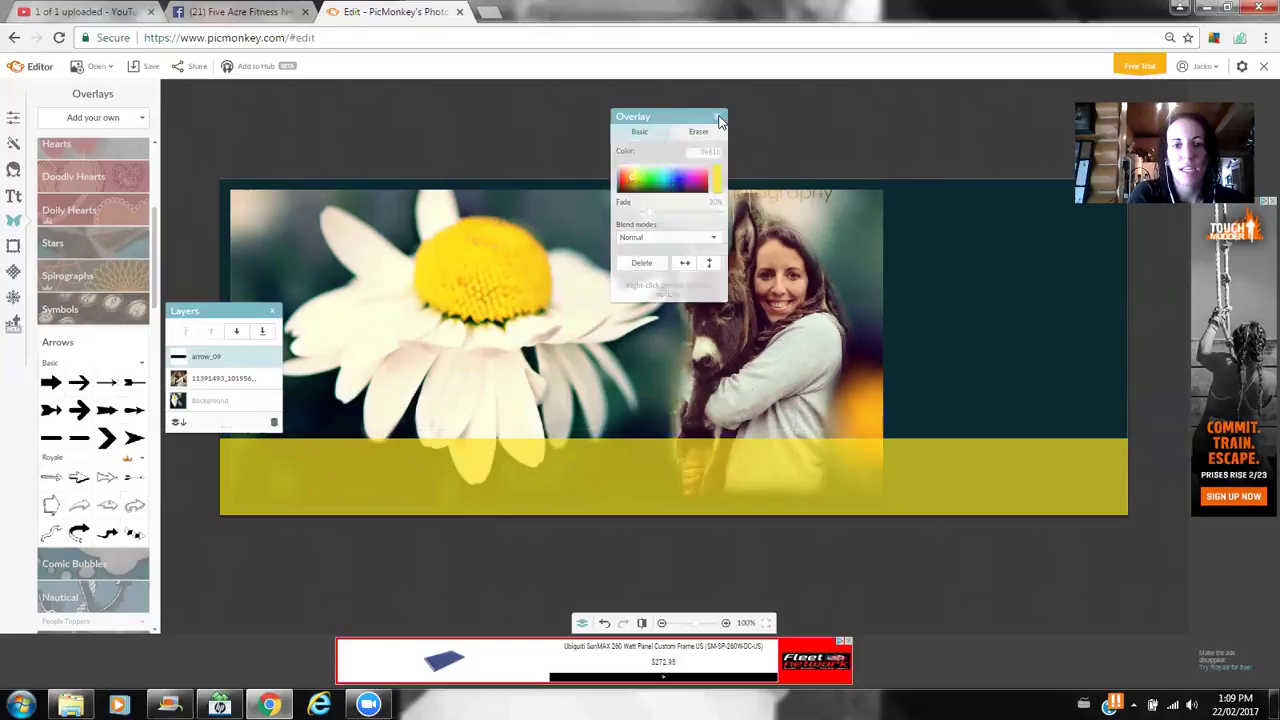
click(14, 198)
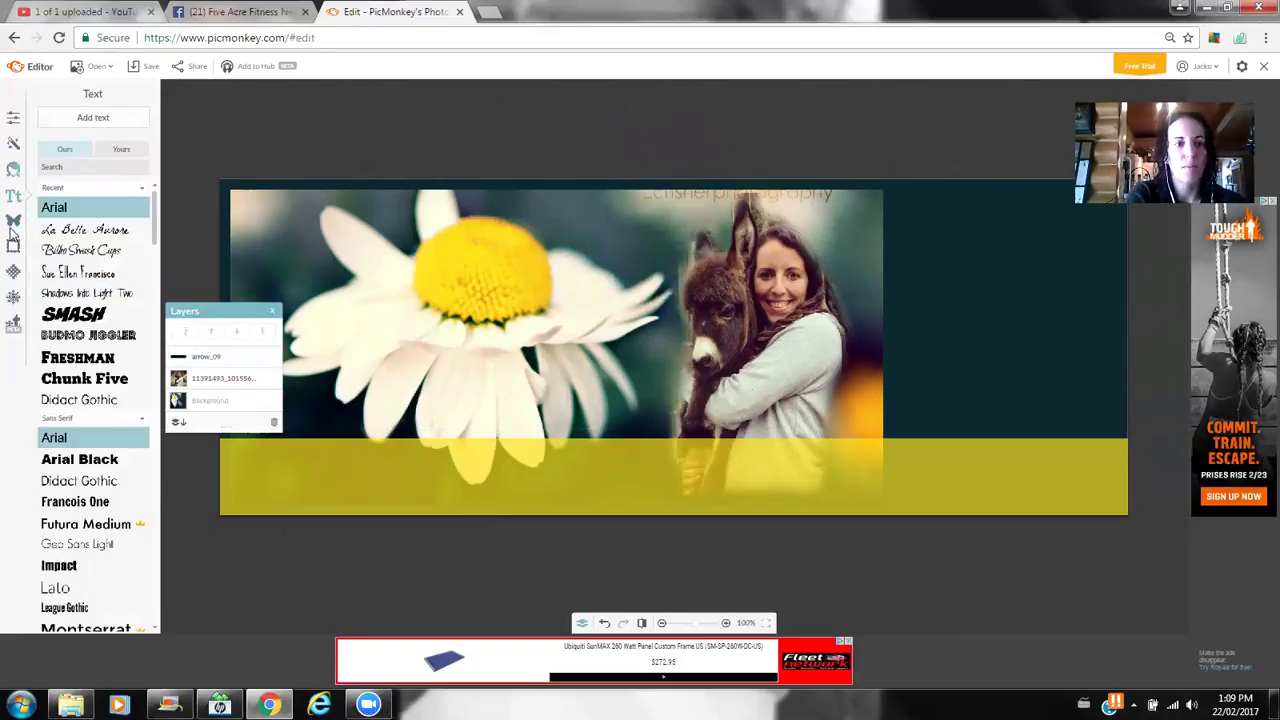
- Add a text box across the yellow band reading the trainer's full name plus '- Five Acre Fitness'
click(108, 119)
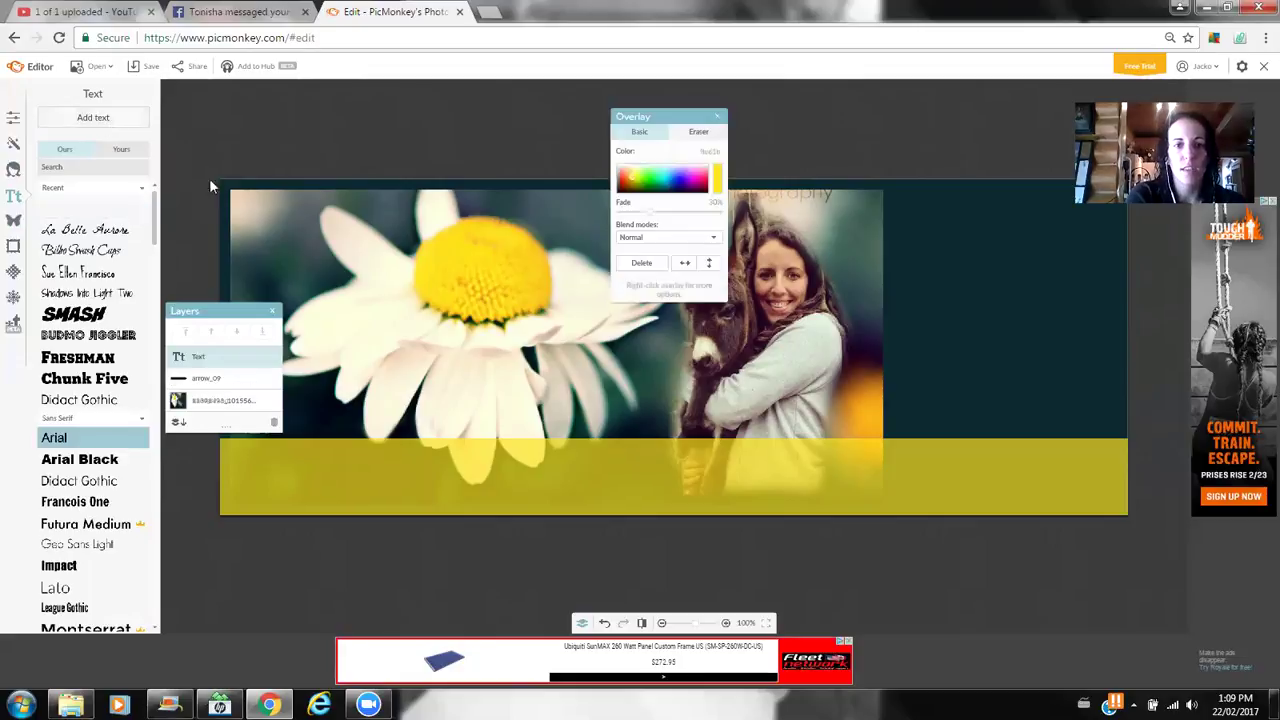
drag(597, 328, 250, 474)
drag(418, 478, 1120, 460)
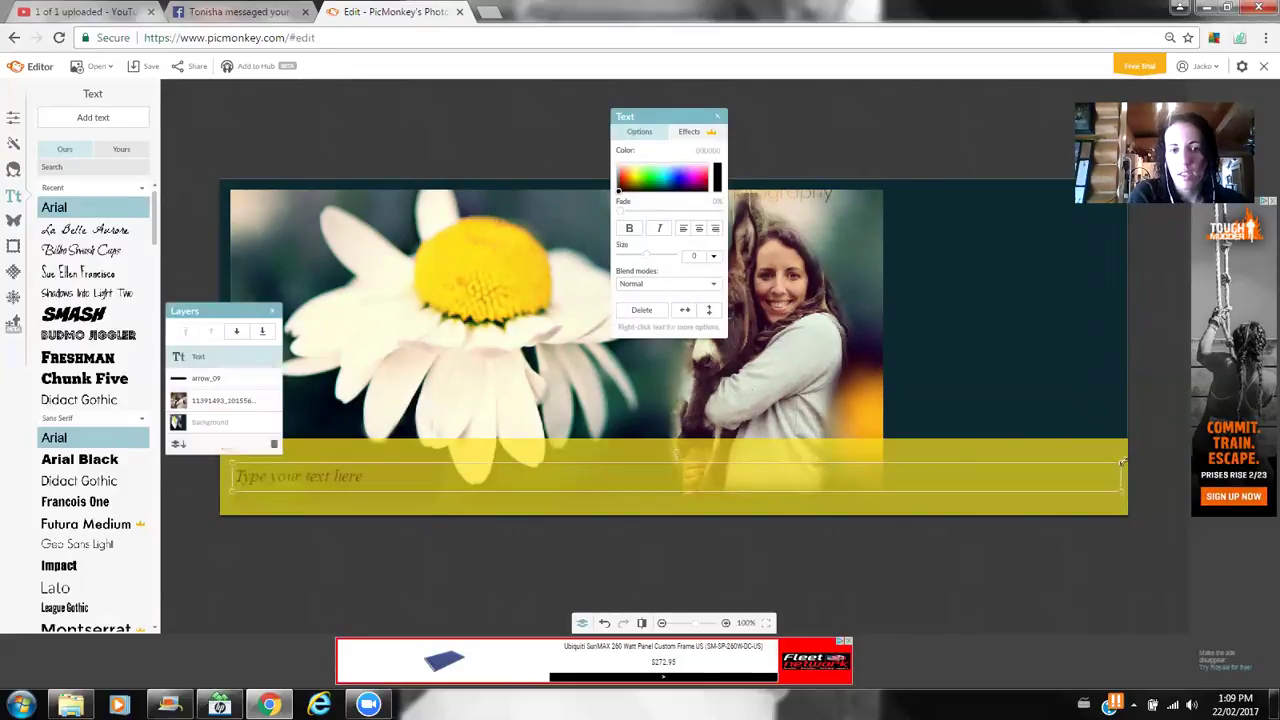
click(501, 477)
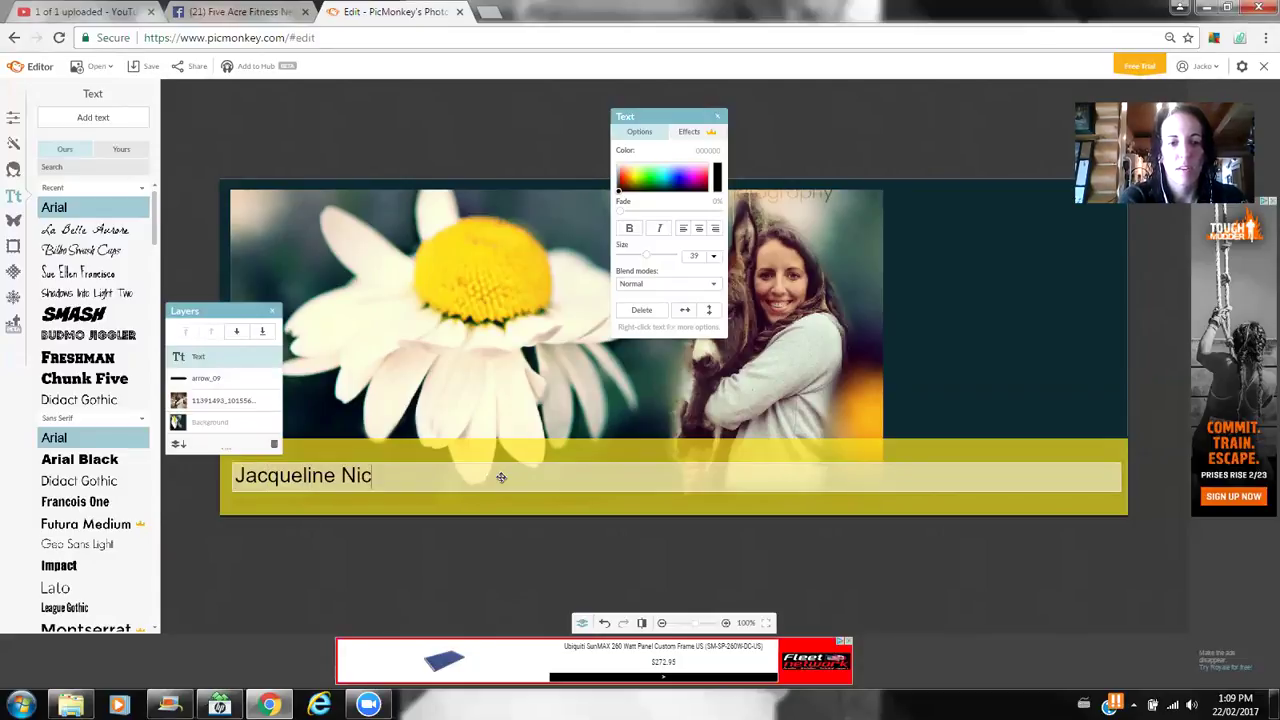
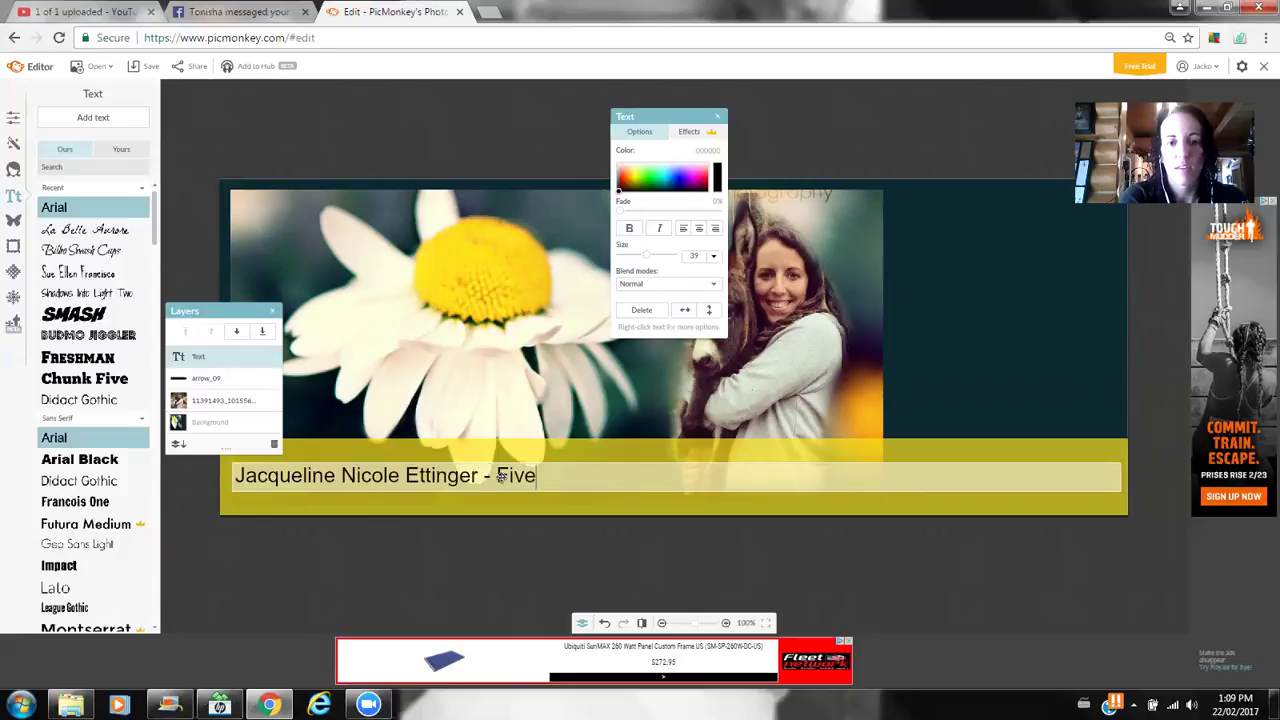
text( Acre FItnessitne)
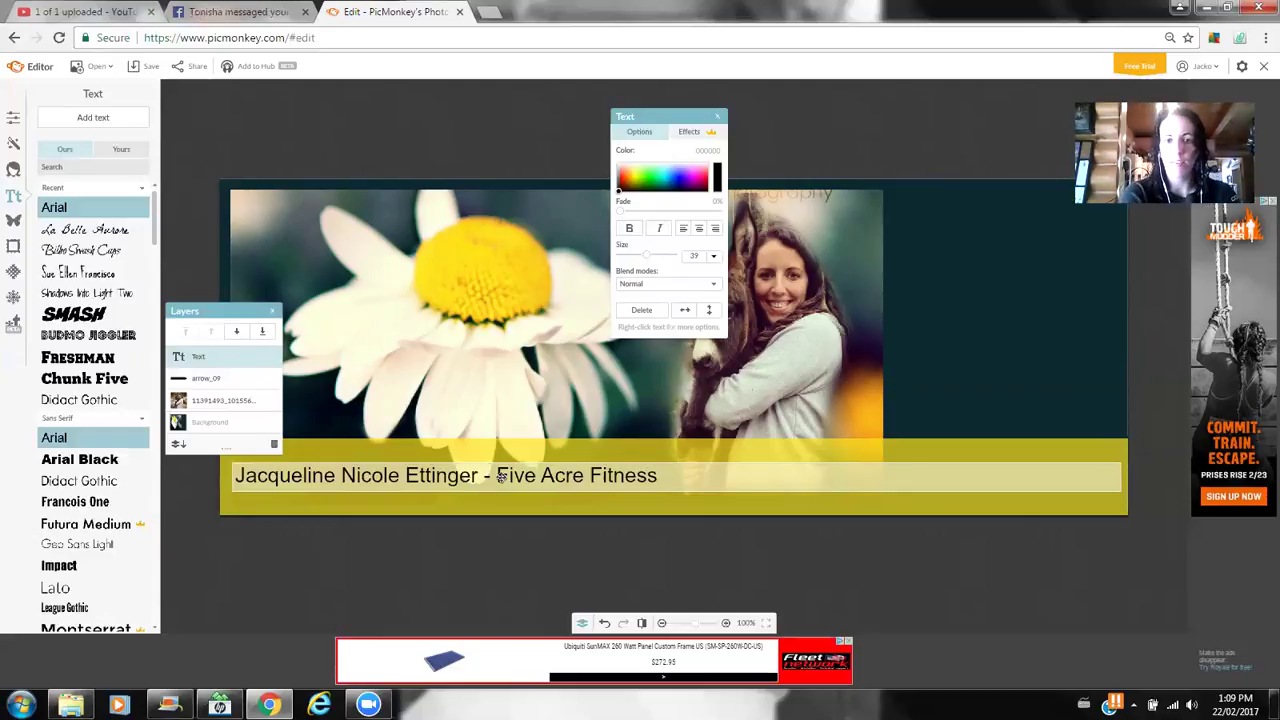
click(900, 405)
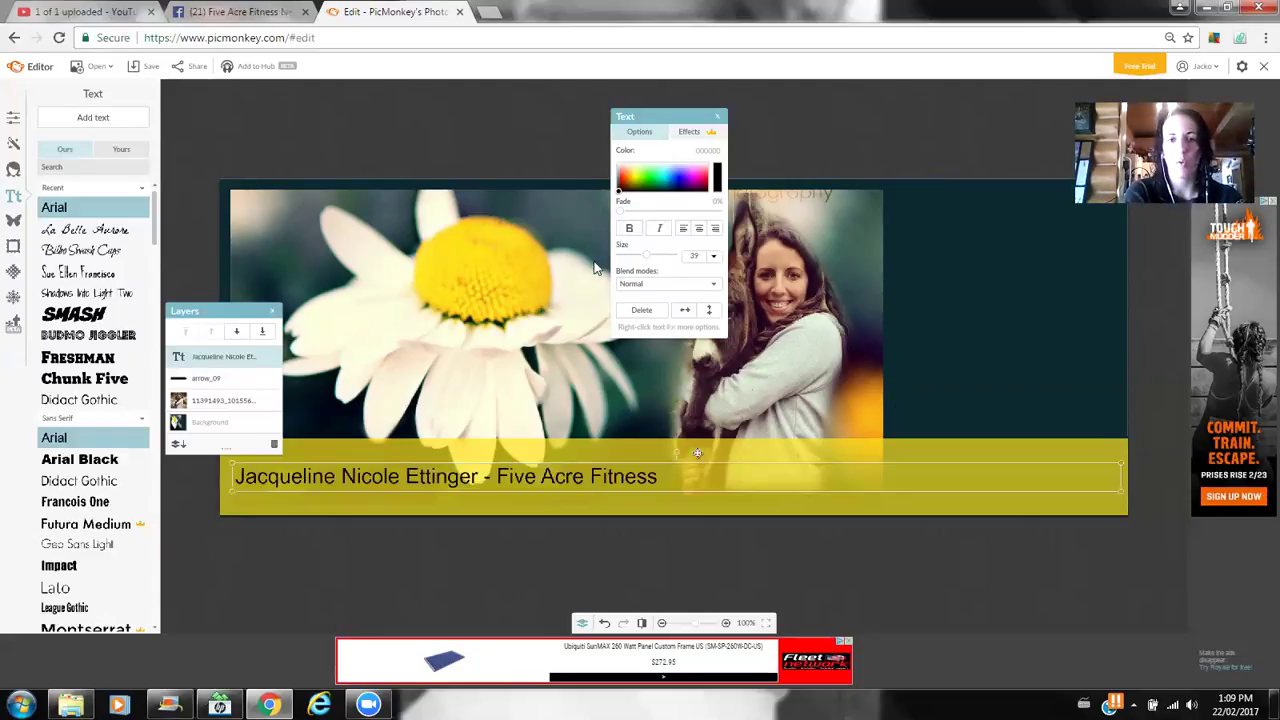
- Centre the caption, set it to La Belle Aurore at size 62, and close the panels
click(712, 229)
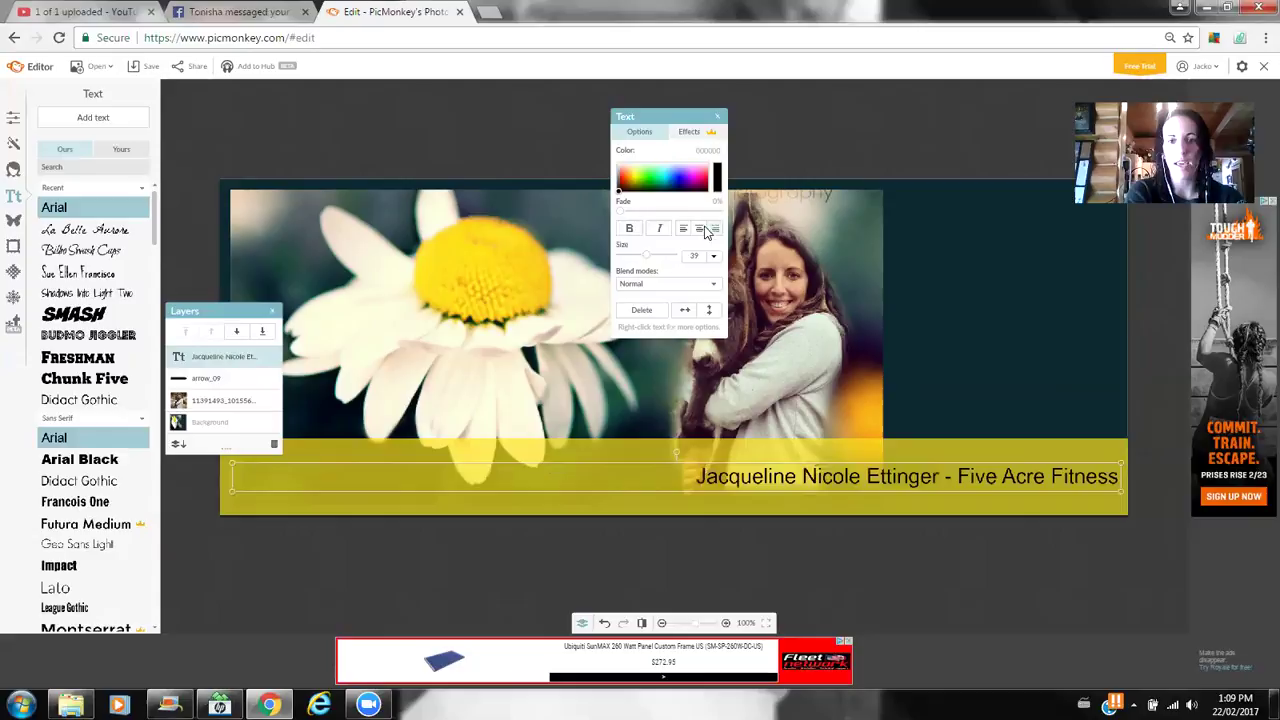
click(699, 229)
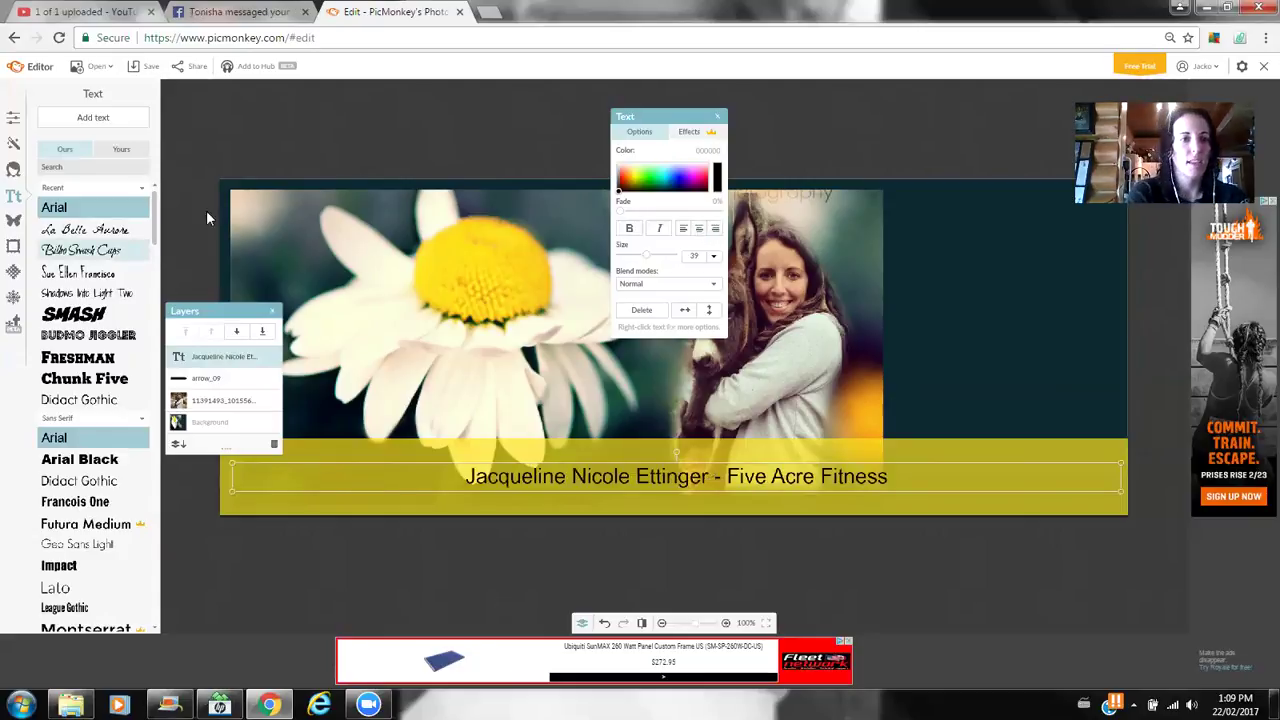
click(95, 229)
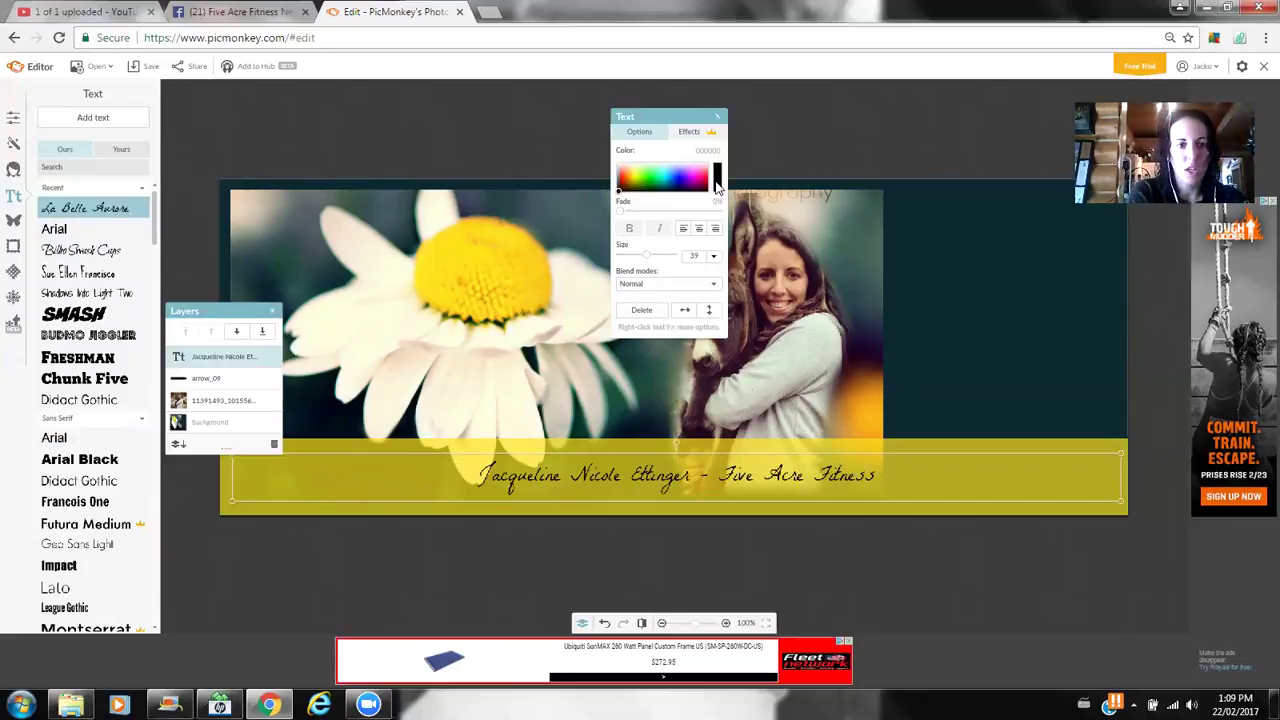
drag(648, 257, 658, 259)
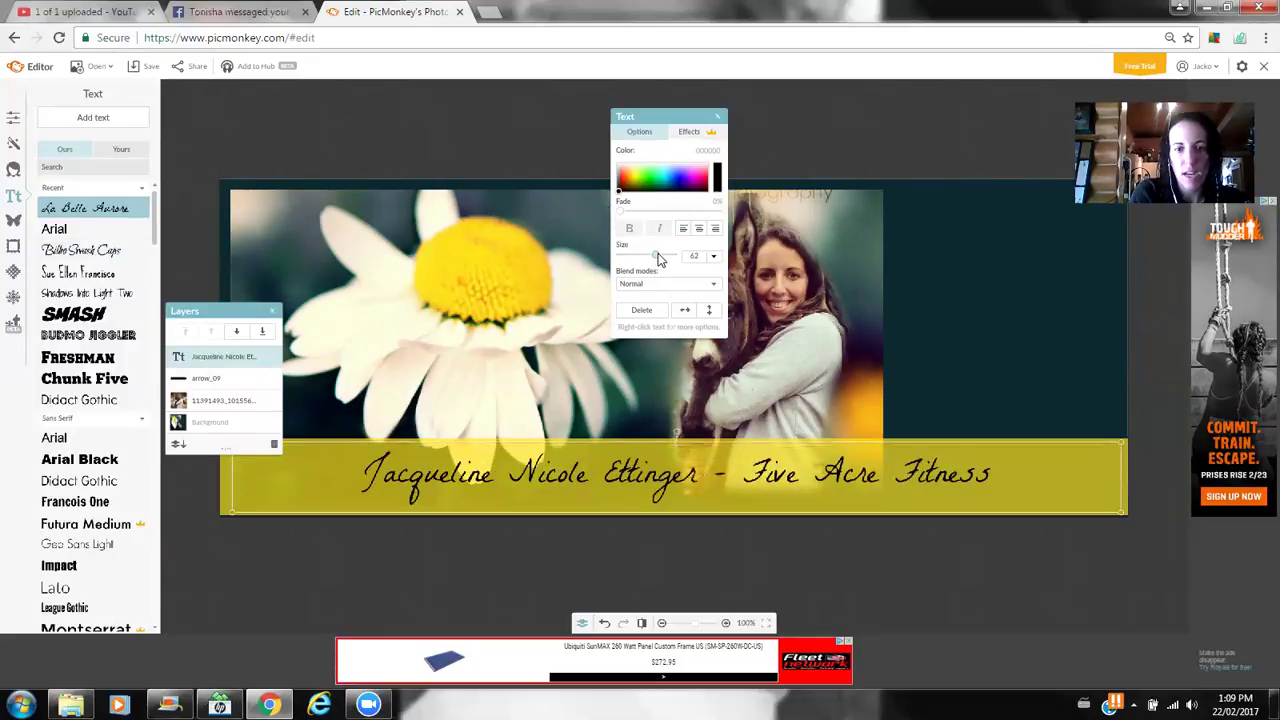
click(792, 136)
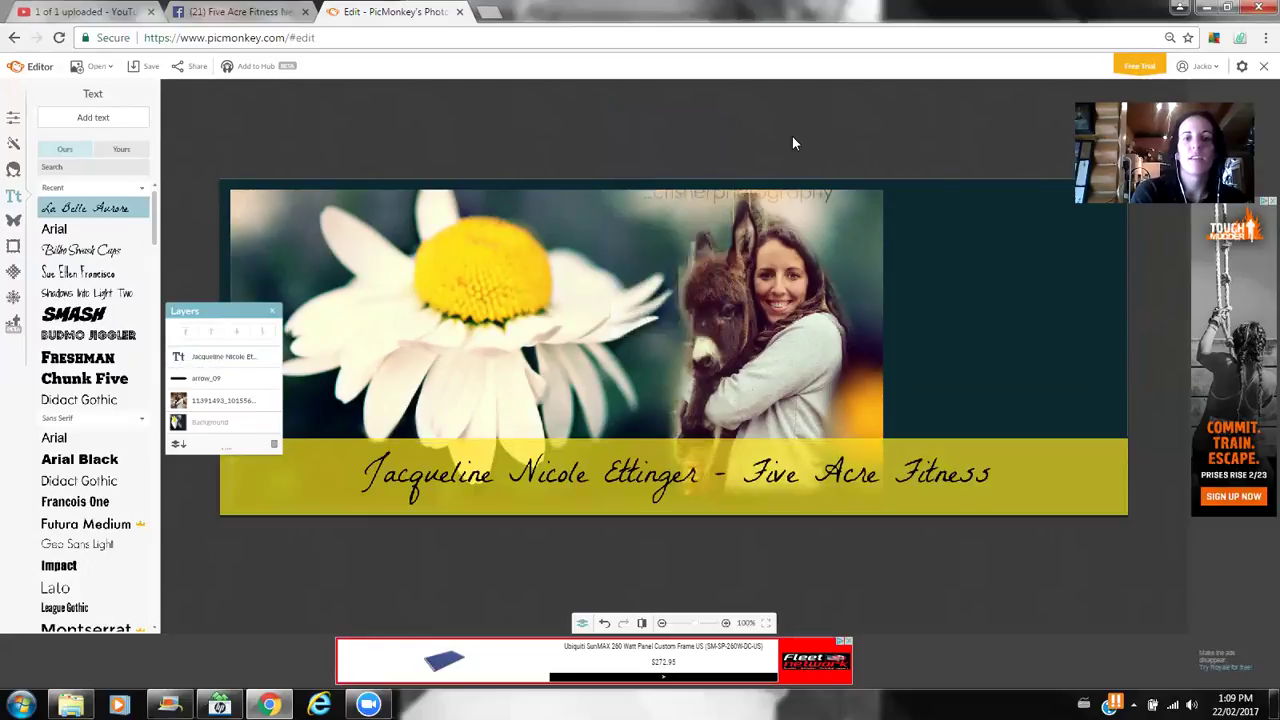
click(275, 313)
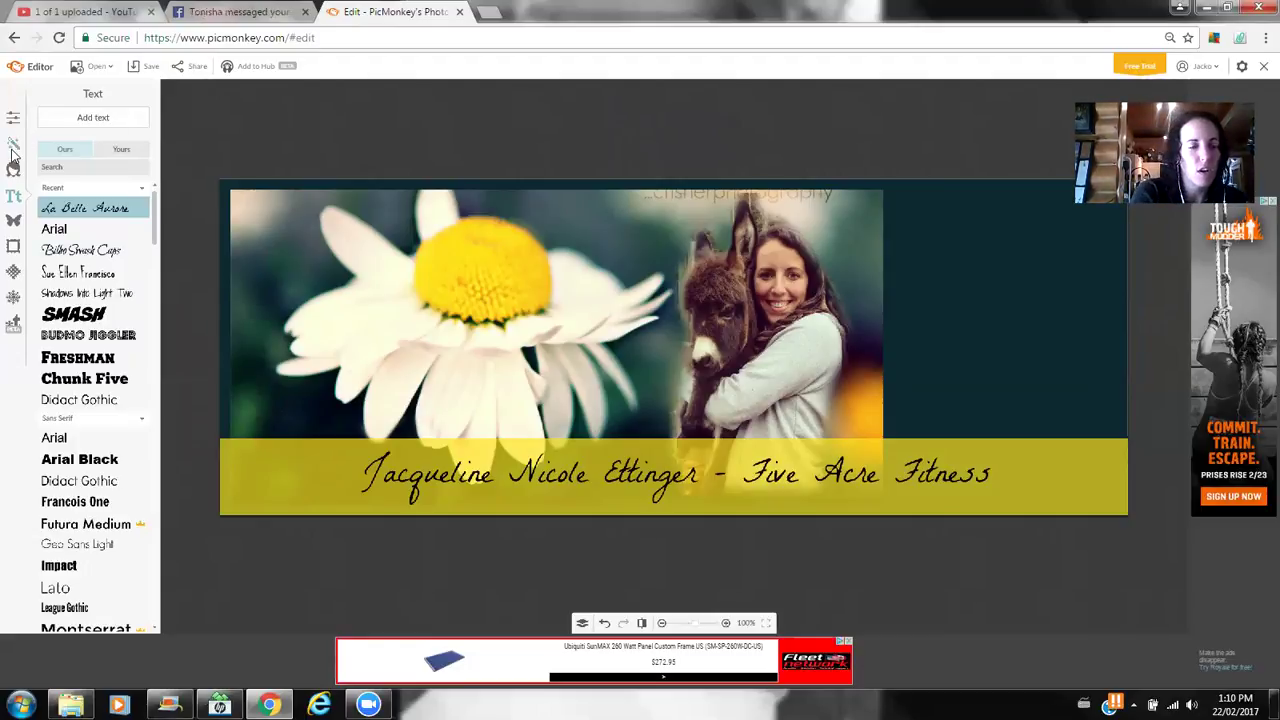
- Apply the Dark Edges effect to the whole image
click(14, 146)
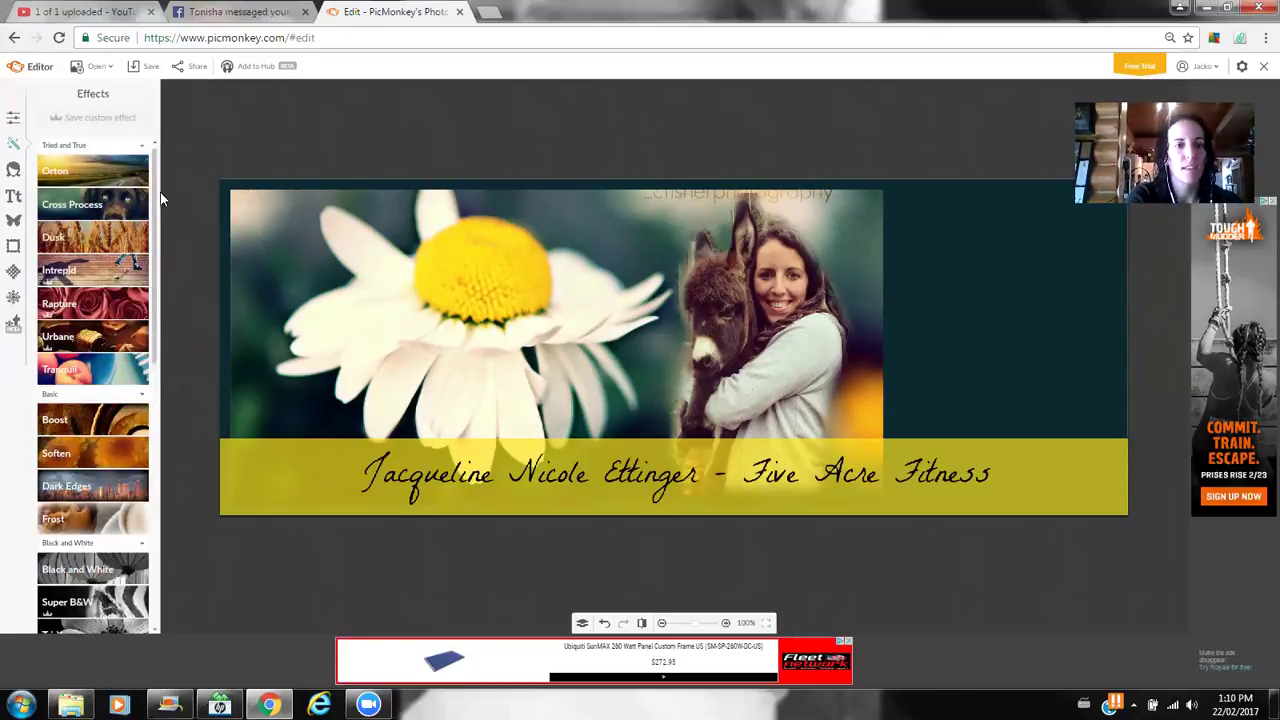
scroll(161, 211, down, 3)
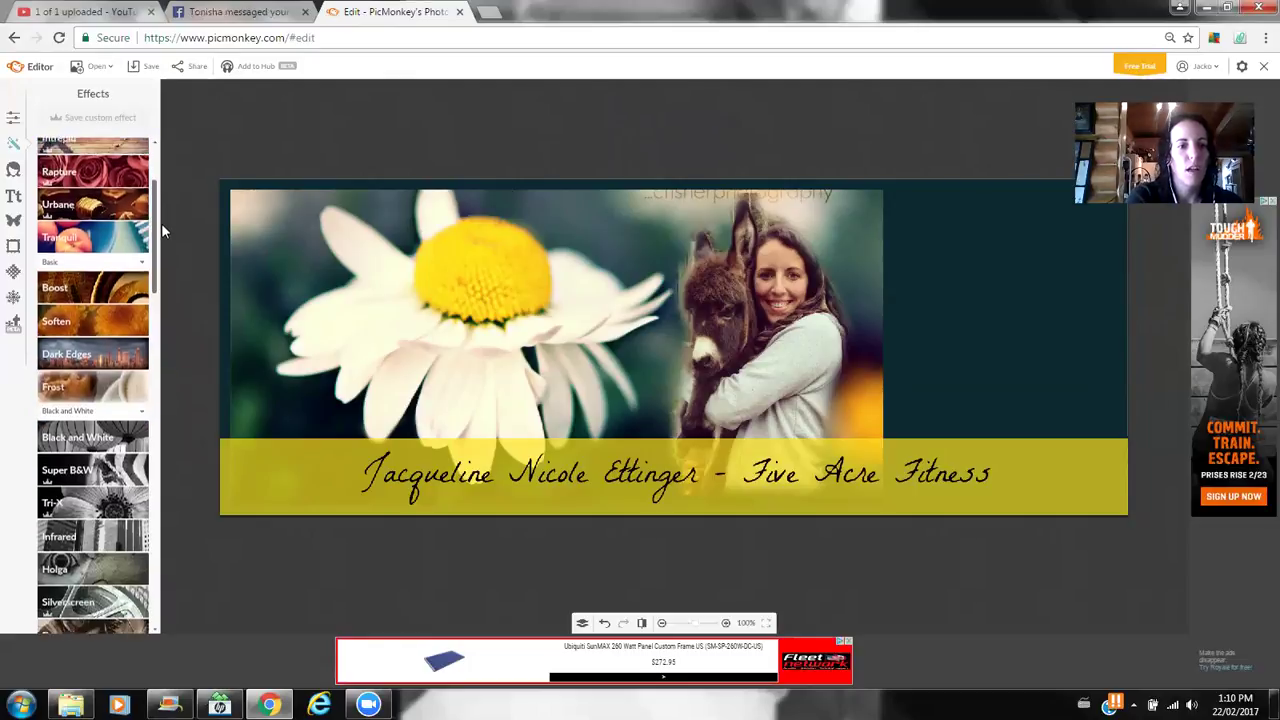
click(86, 352)
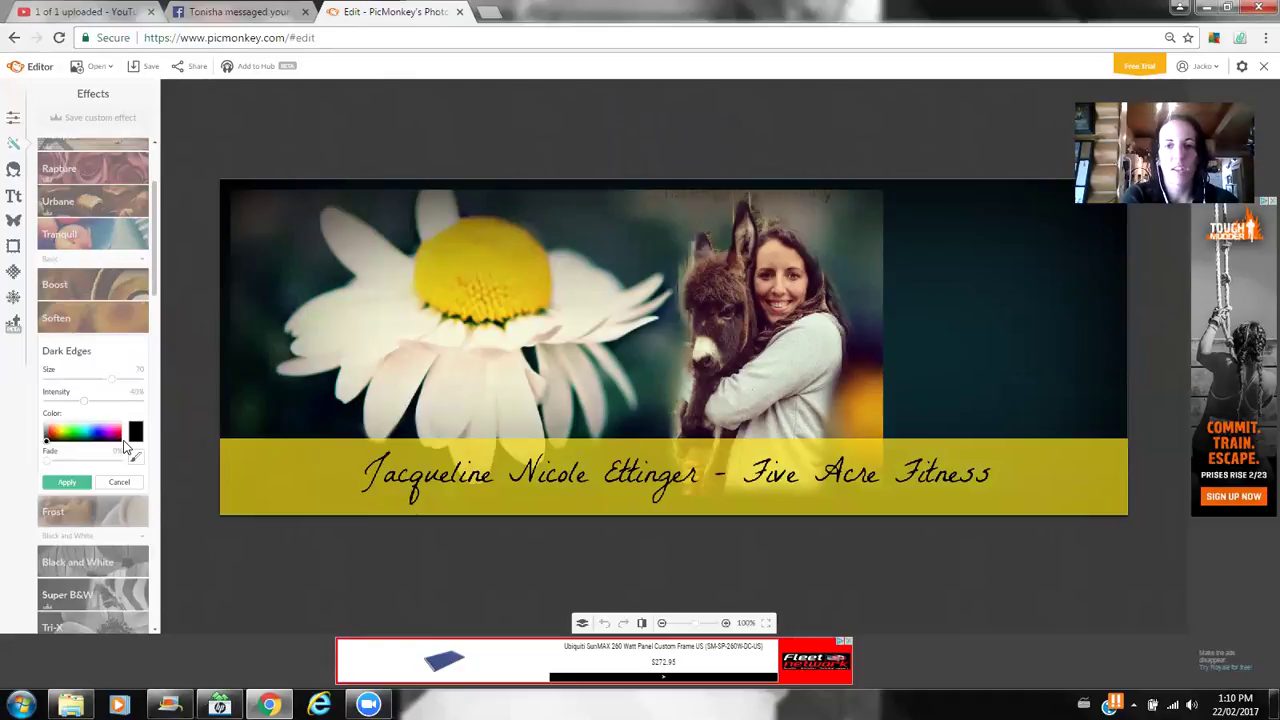
click(77, 485)
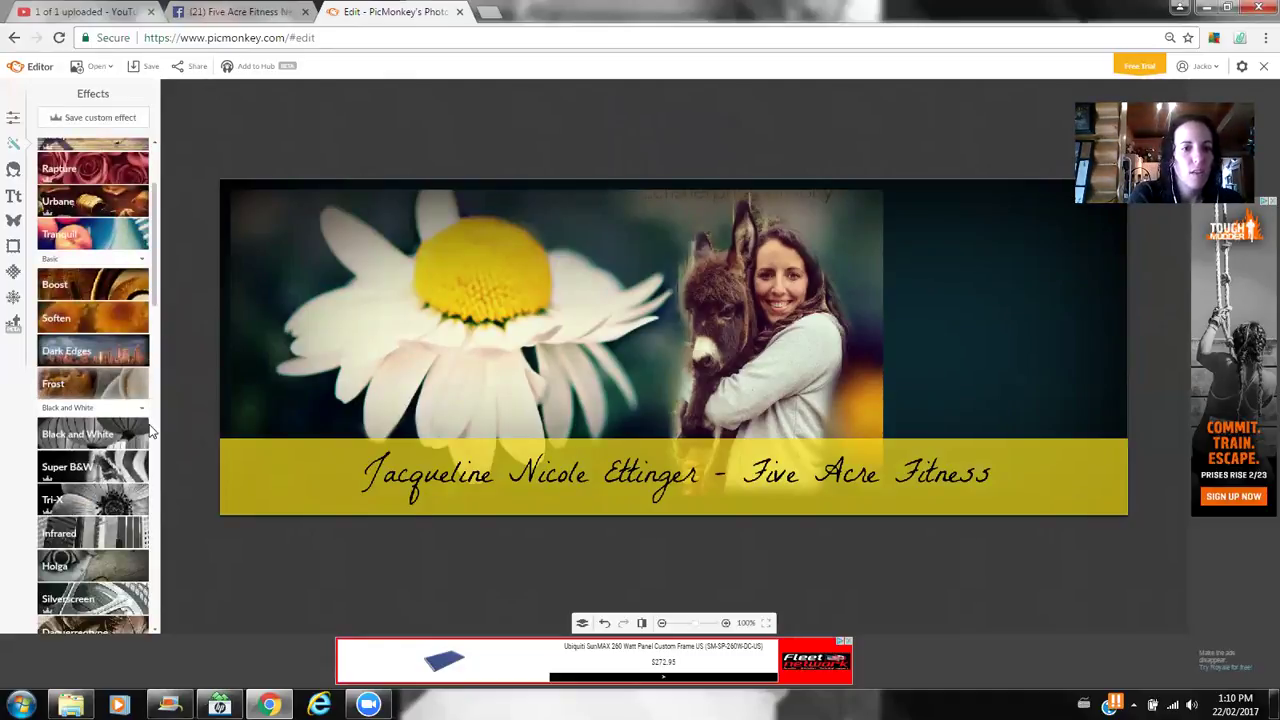
- Preview the Orton and Soften effects, then cancel both without applying
scroll(157, 230, up, 3)
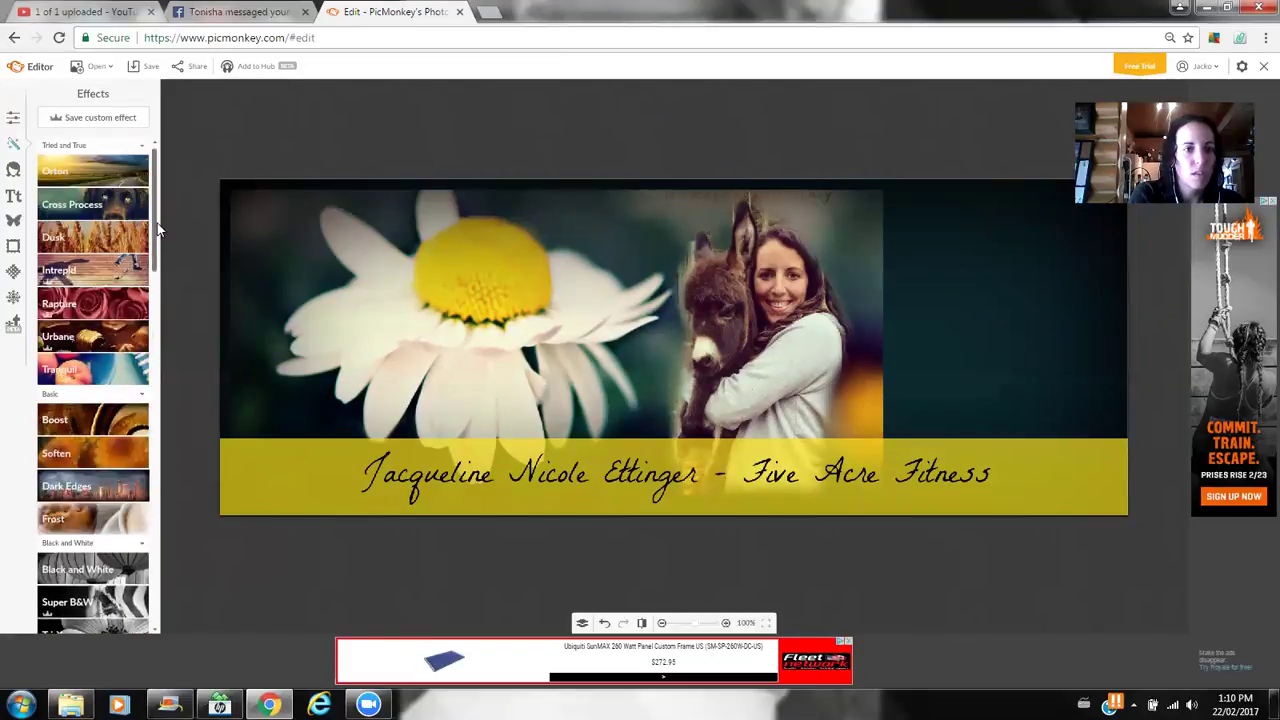
click(102, 165)
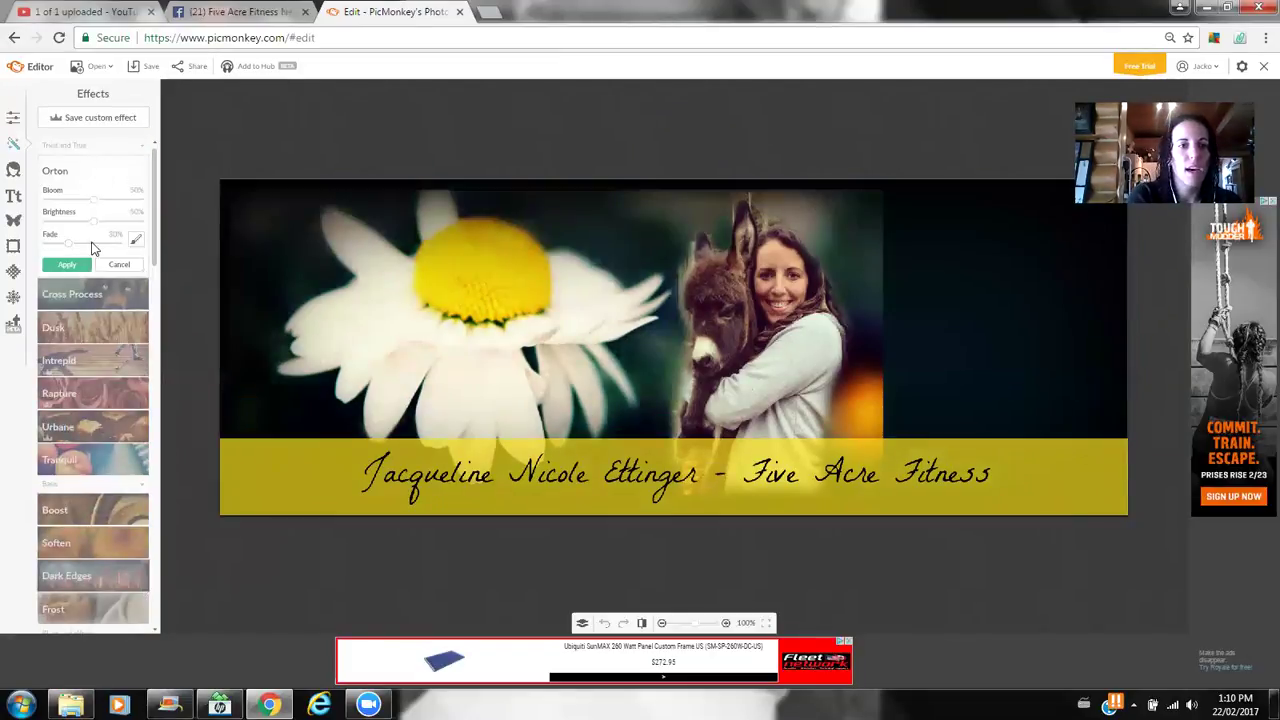
click(125, 266)
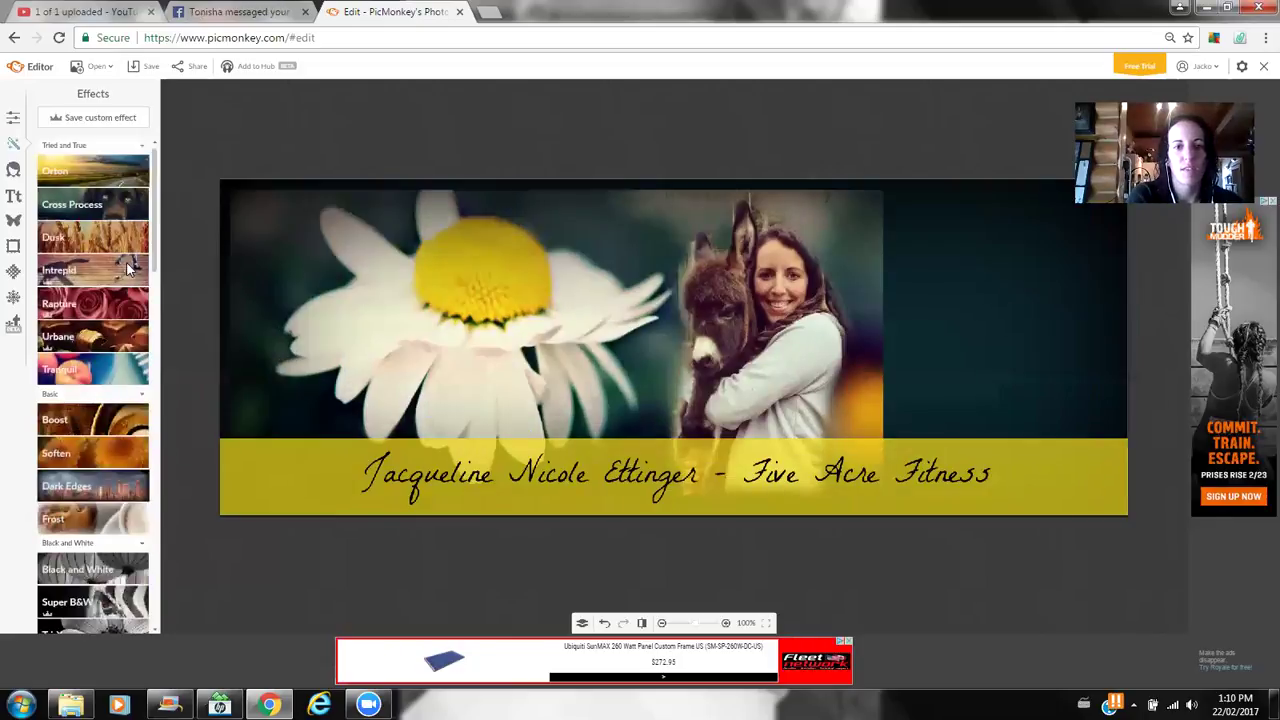
click(70, 458)
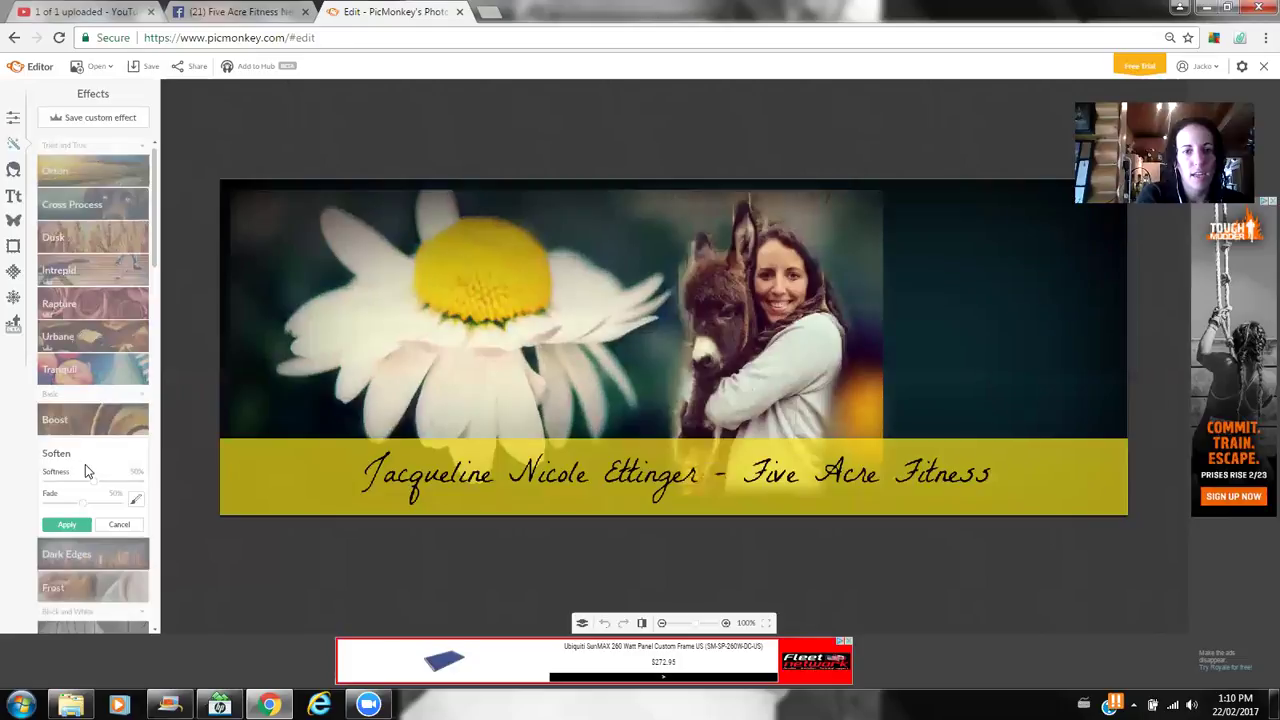
click(118, 525)
scroll(157, 290, down, 2)
- Apply Focal Soften with the sharp focus set on the woman and donkey
drag(157, 290, 200, 540)
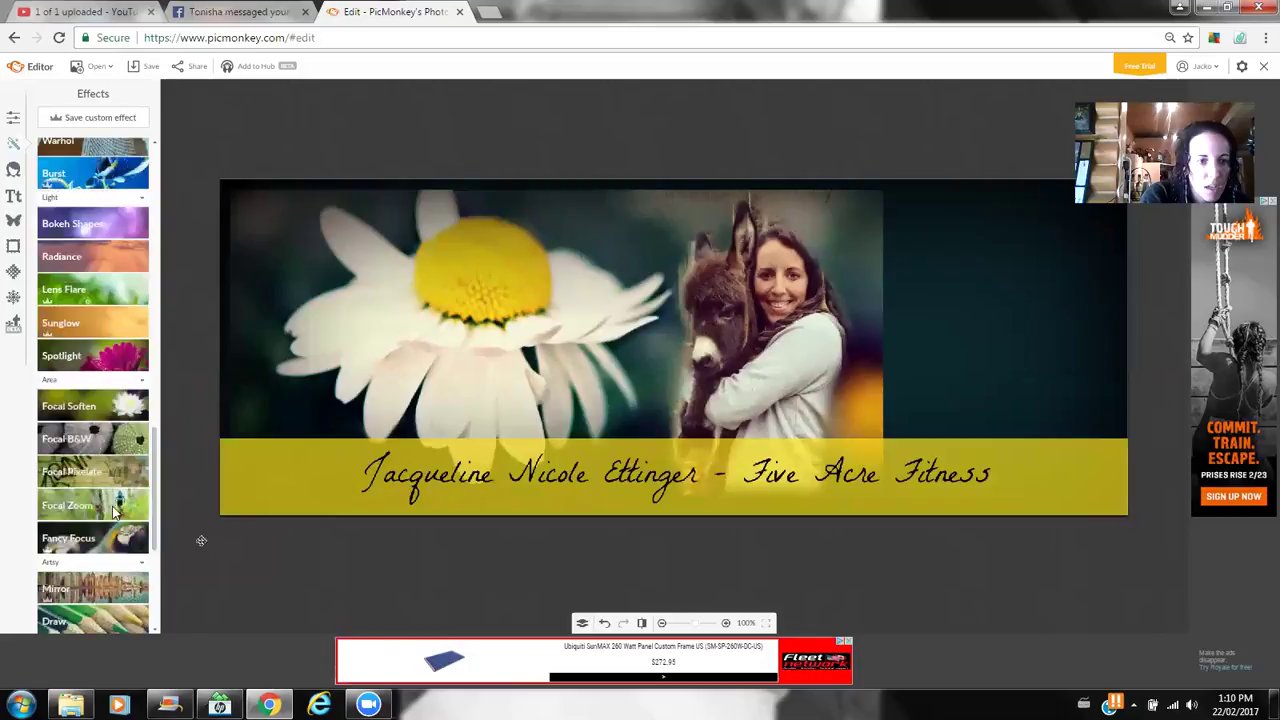
click(114, 404)
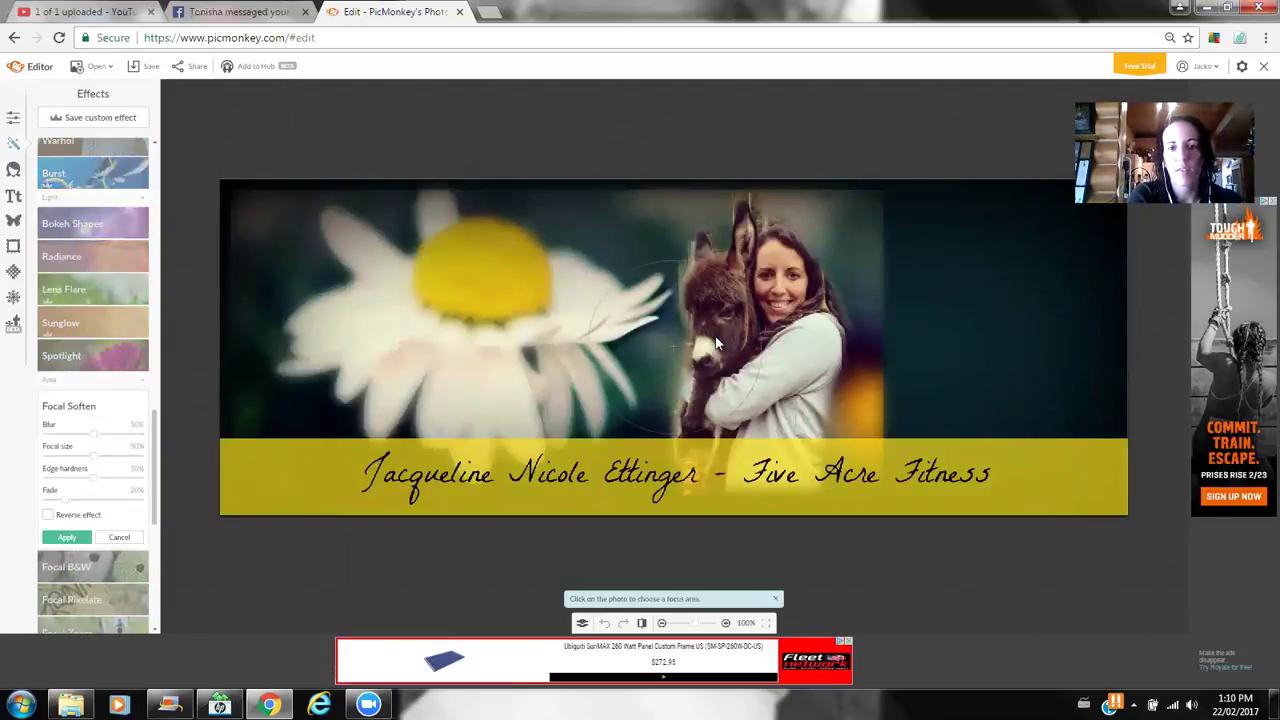
click(669, 336)
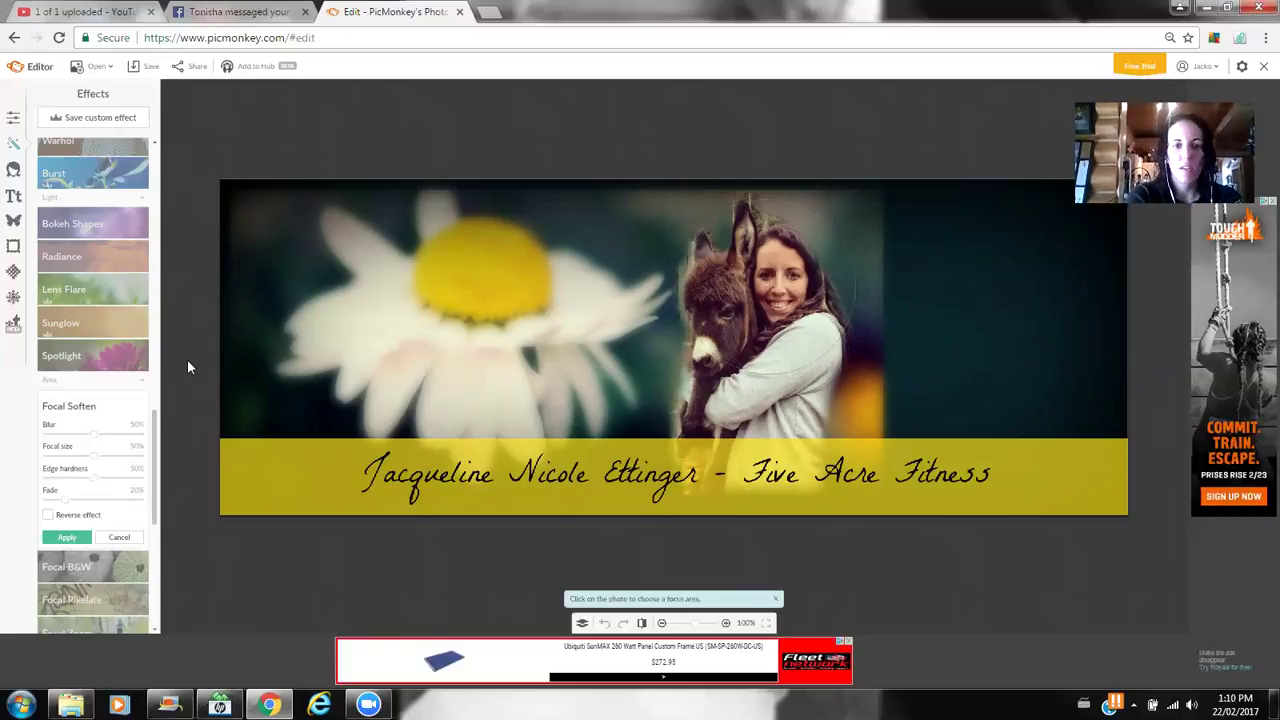
click(76, 538)
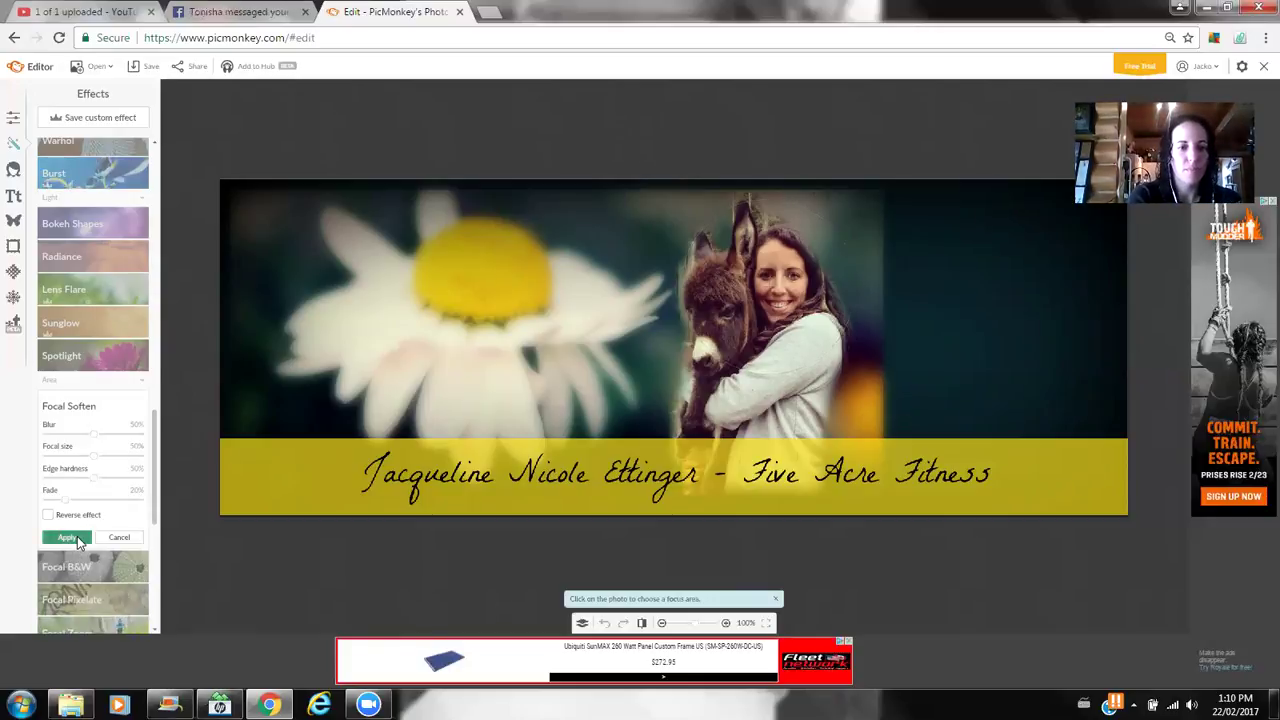
- Open the Overlays library and scroll through categories like Fireworks, Banners and Labels
click(13, 222)
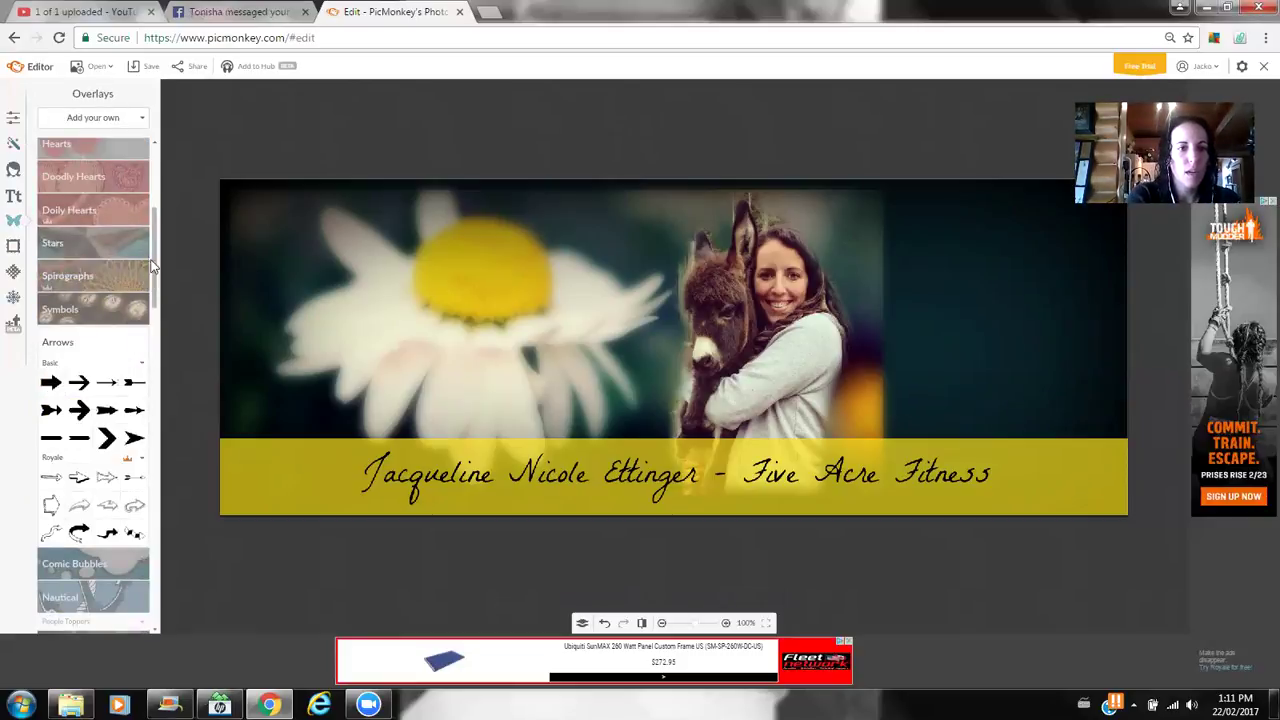
drag(155, 265, 155, 203)
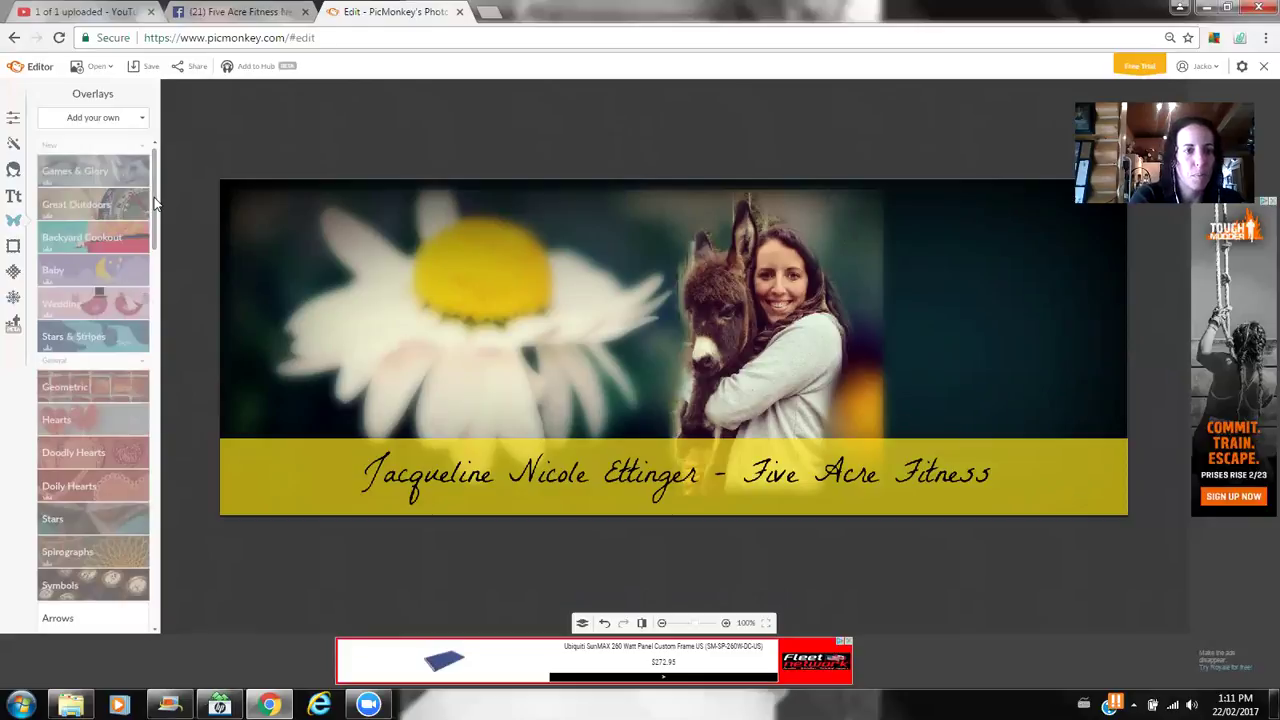
drag(155, 208, 199, 452)
- Add a Sparkle Stars overlay, enlarge it and fit it into the upper-right dark area
scroll(117, 218, up, 2)
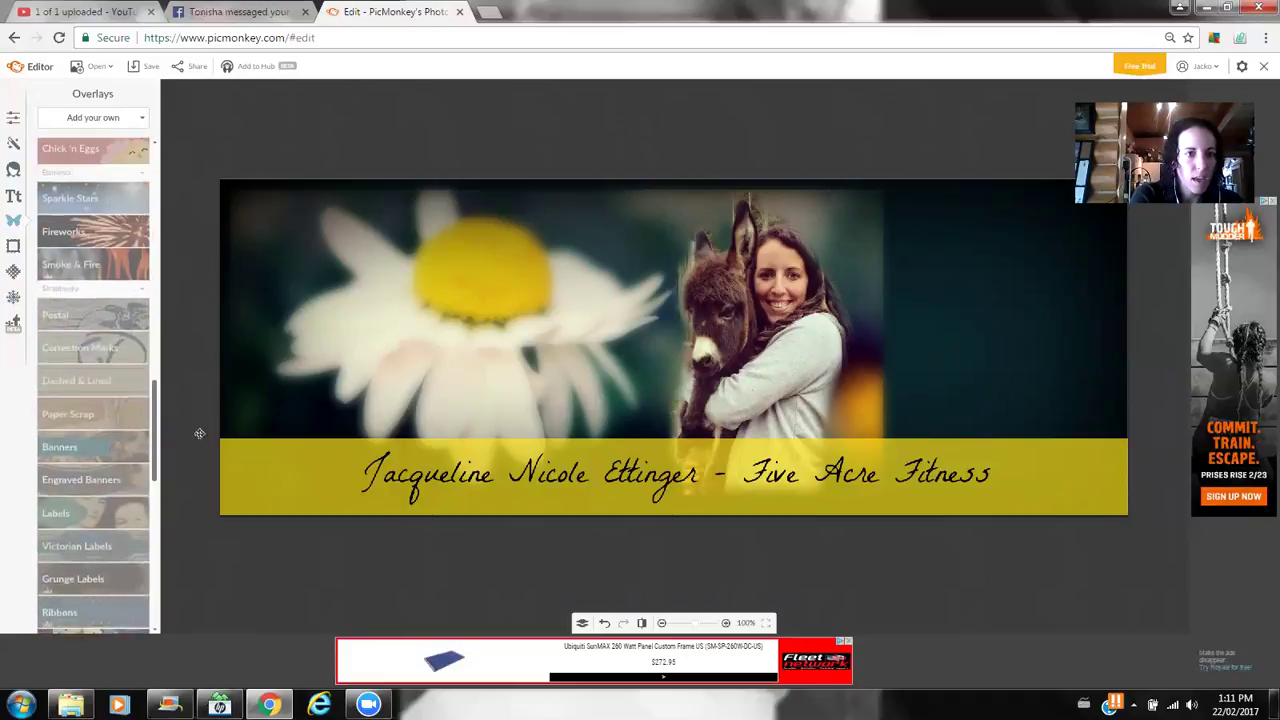
click(117, 218)
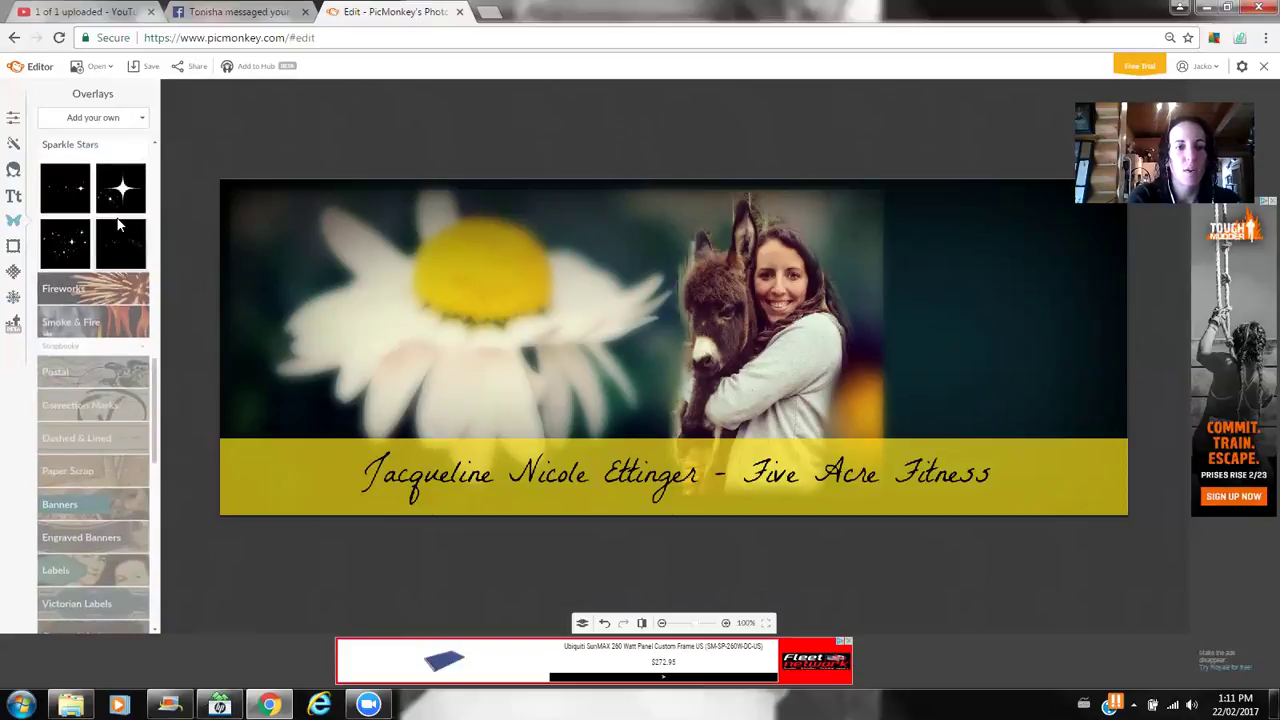
click(65, 240)
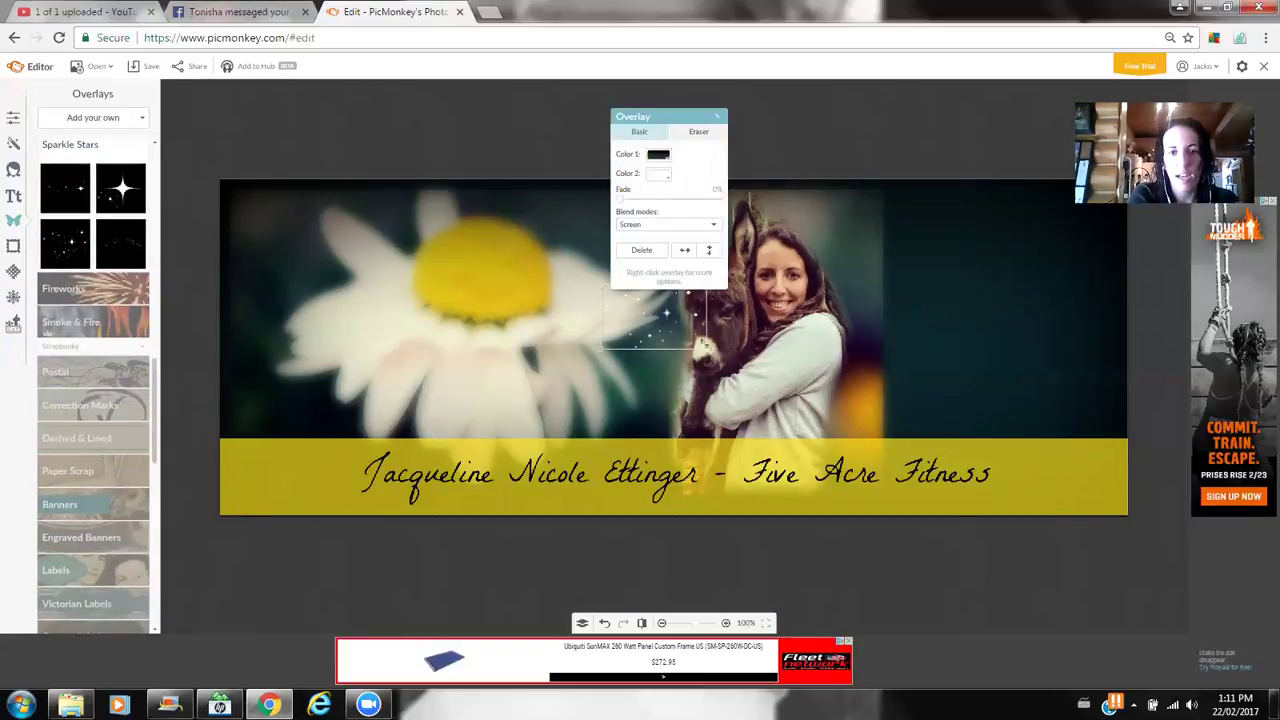
drag(705, 347, 848, 440)
drag(1120, 449, 955, 500)
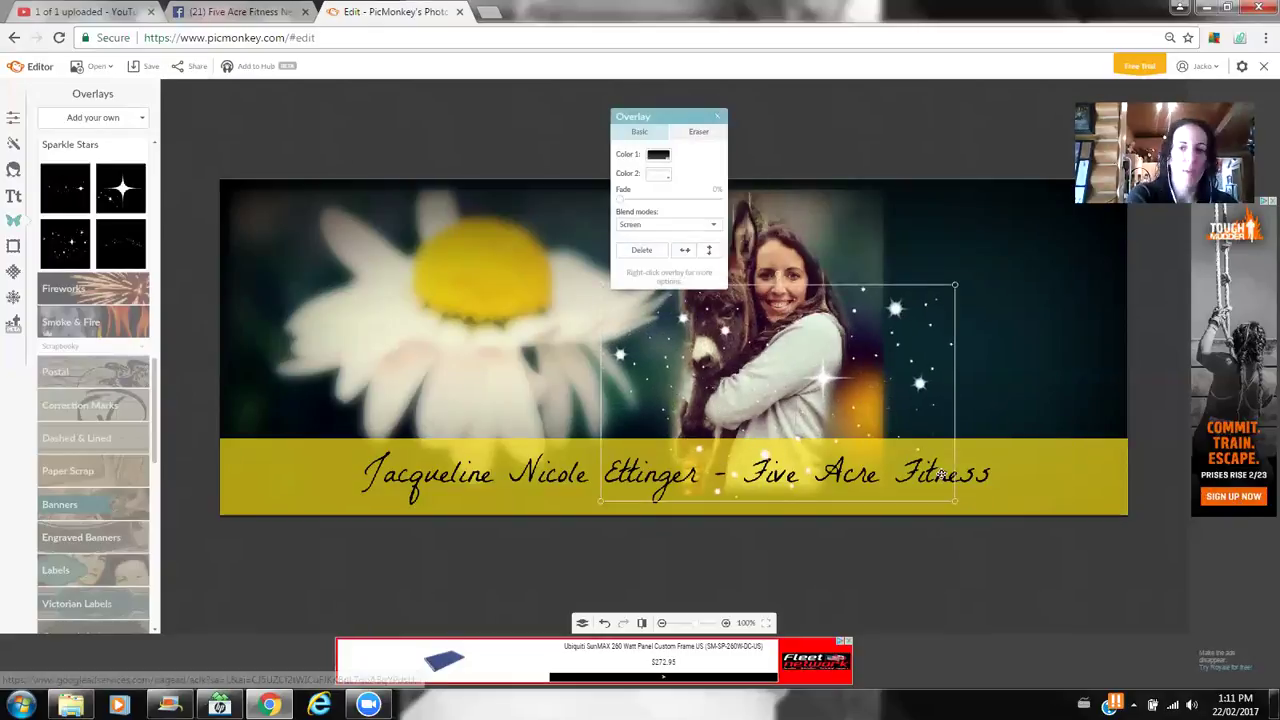
drag(885, 420, 1078, 318)
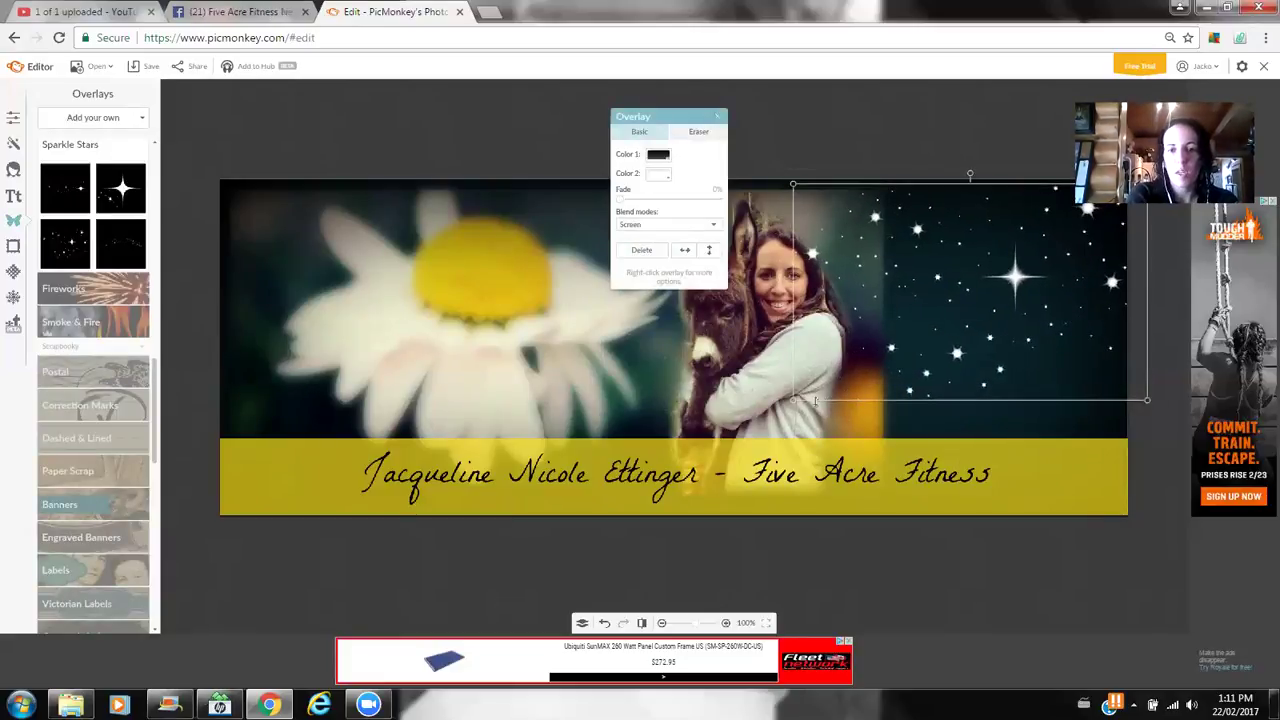
drag(793, 399, 852, 381)
mouse_move(987, 300)
mouse_down()
mouse_move(977, 315)
mouse_move(966, 295)
mouse_up()
click(854, 114)
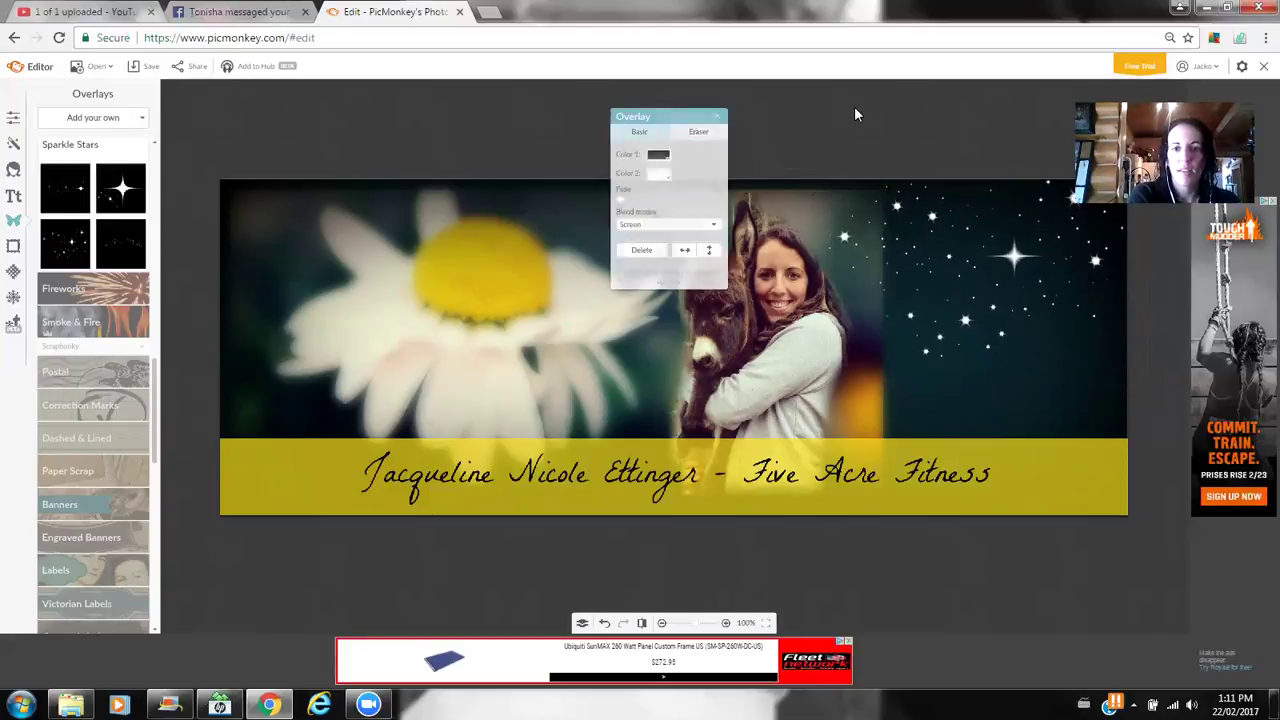
click(99, 67)
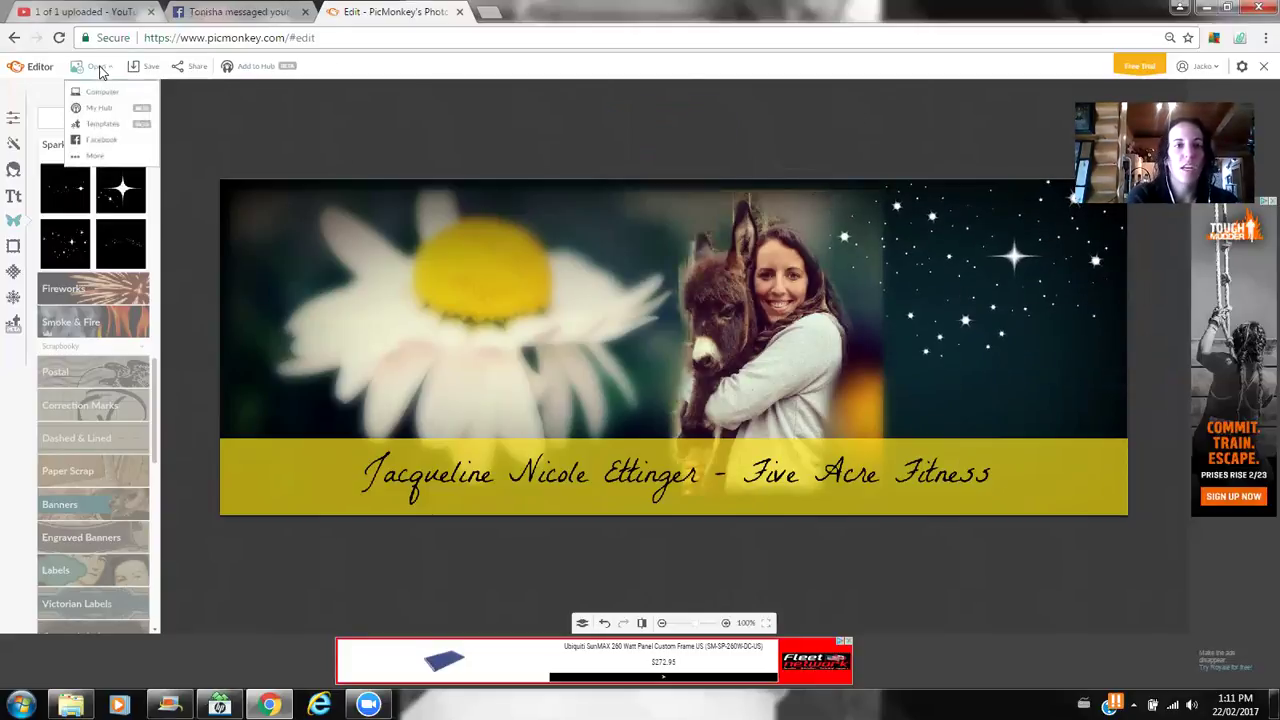
- Insert the circular workout photo from the computer as an overlay on the banner's right side
click(102, 90)
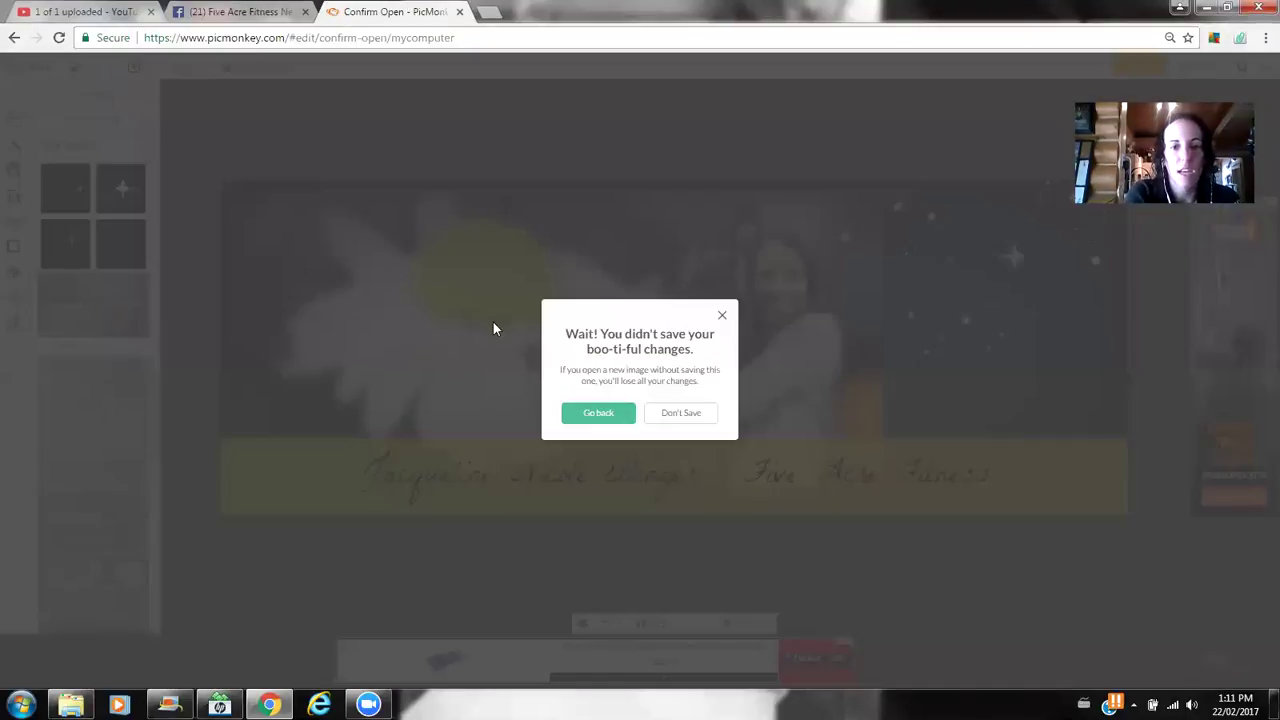
click(722, 318)
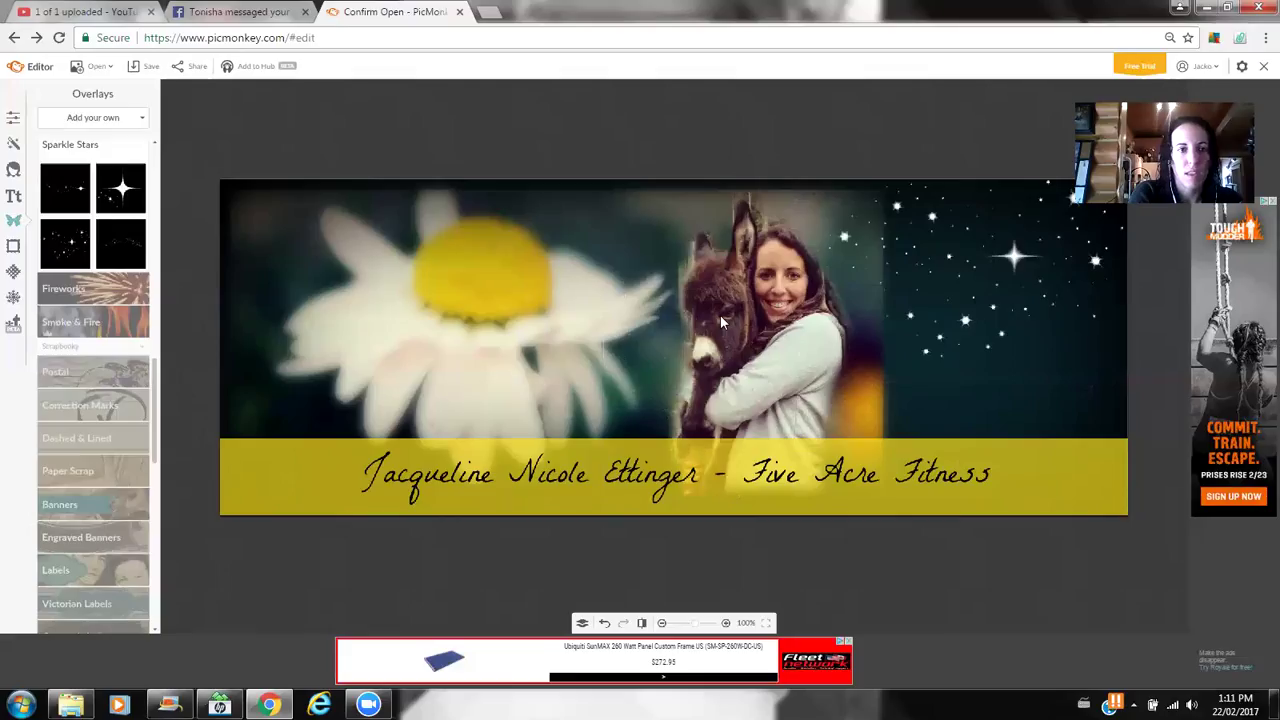
click(113, 119)
click(109, 118)
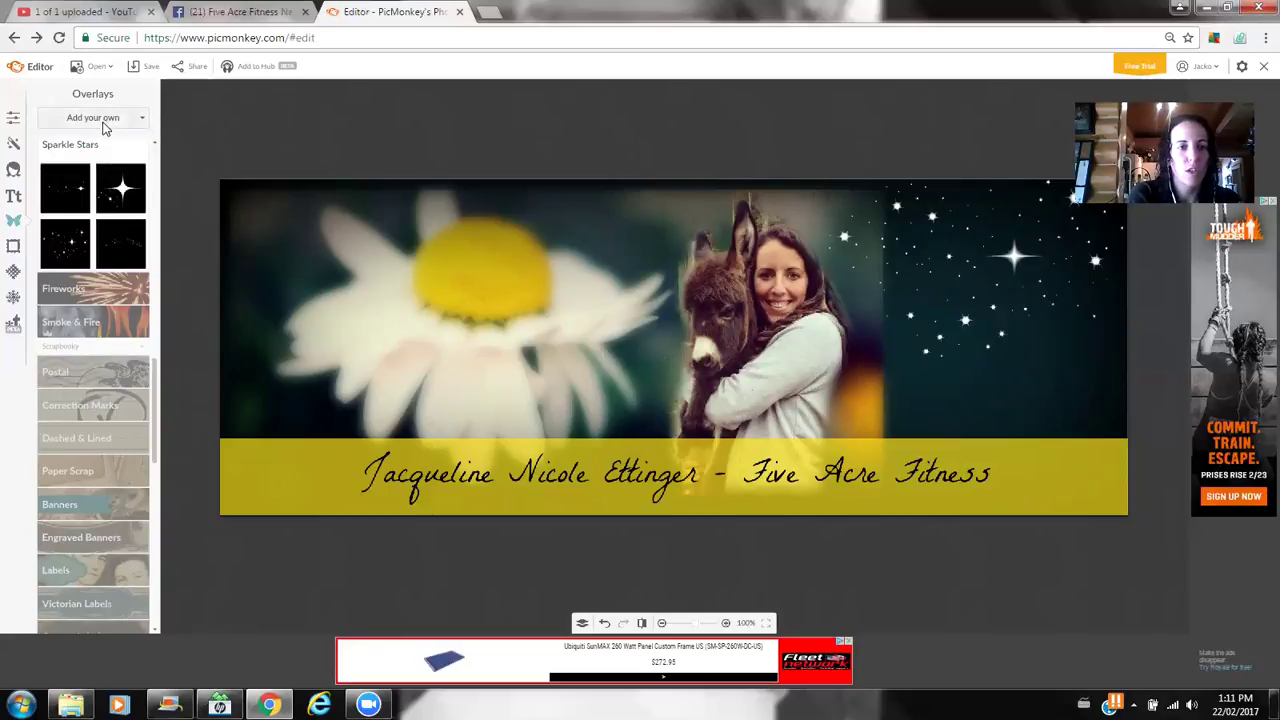
click(104, 118)
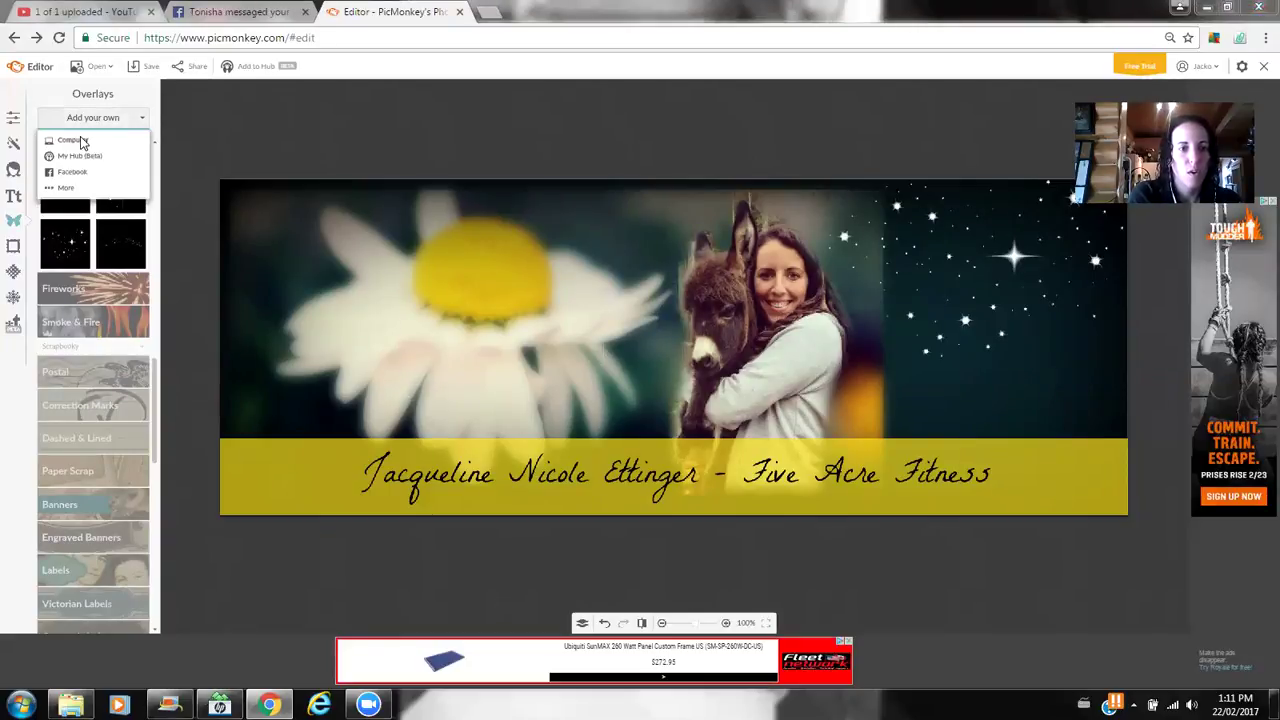
click(82, 142)
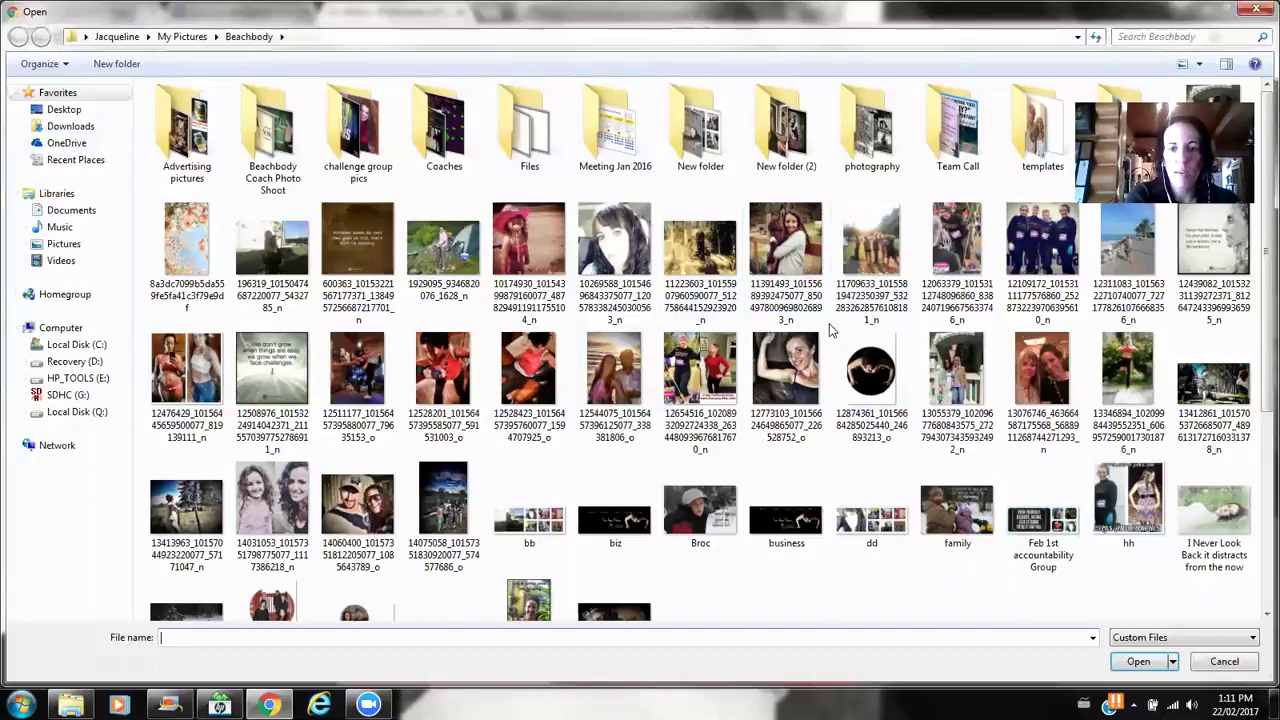
double_click(868, 385)
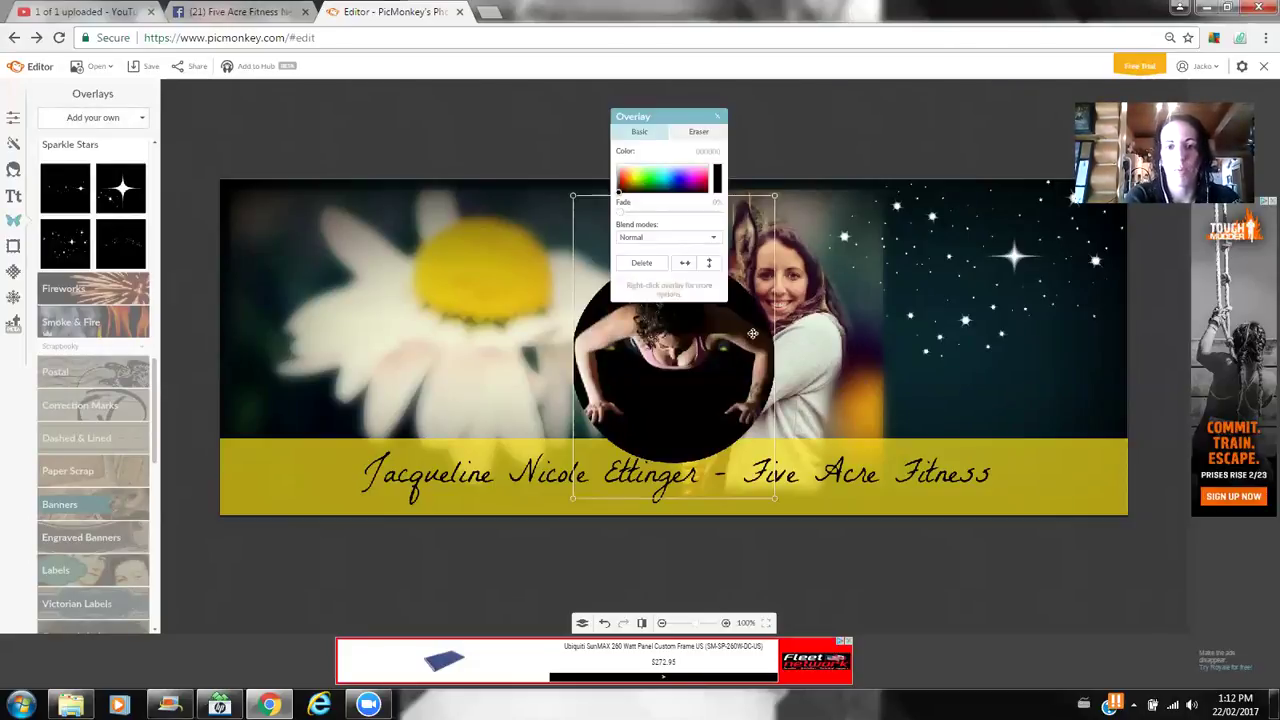
drag(707, 357, 1040, 318)
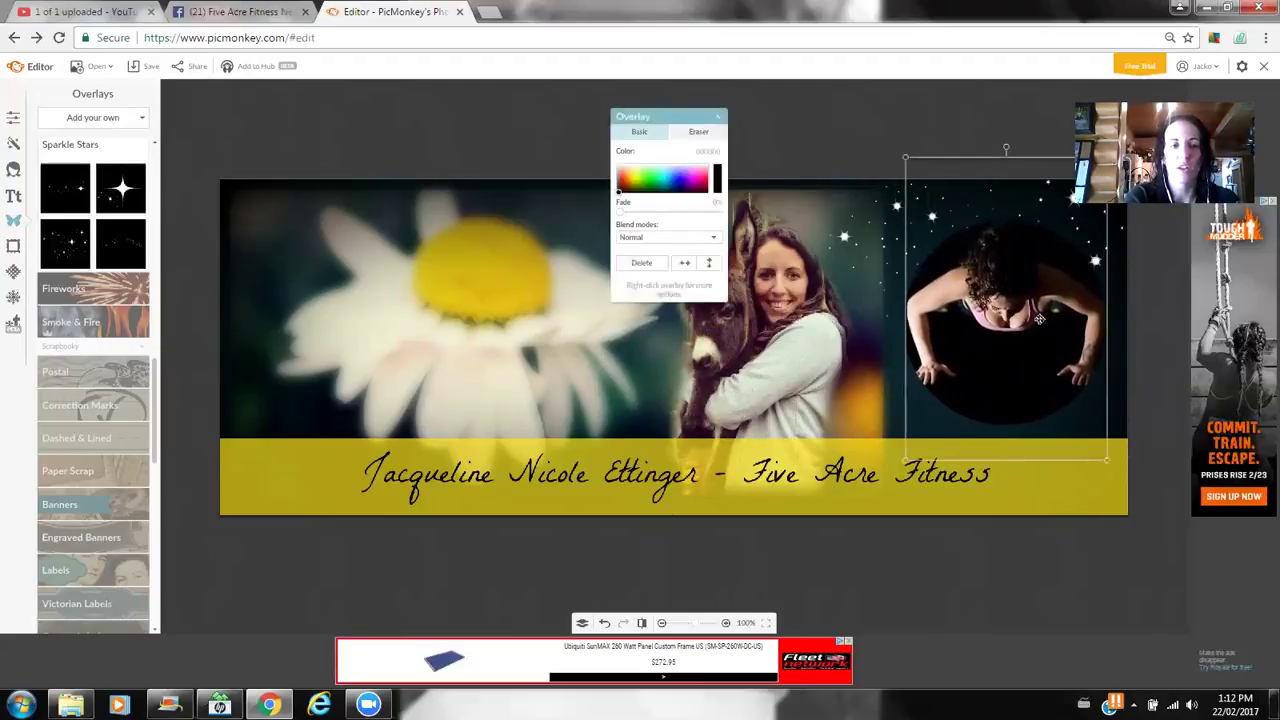
- Raise the circular photo's Fade slider so it becomes semi-transparent
click(852, 133)
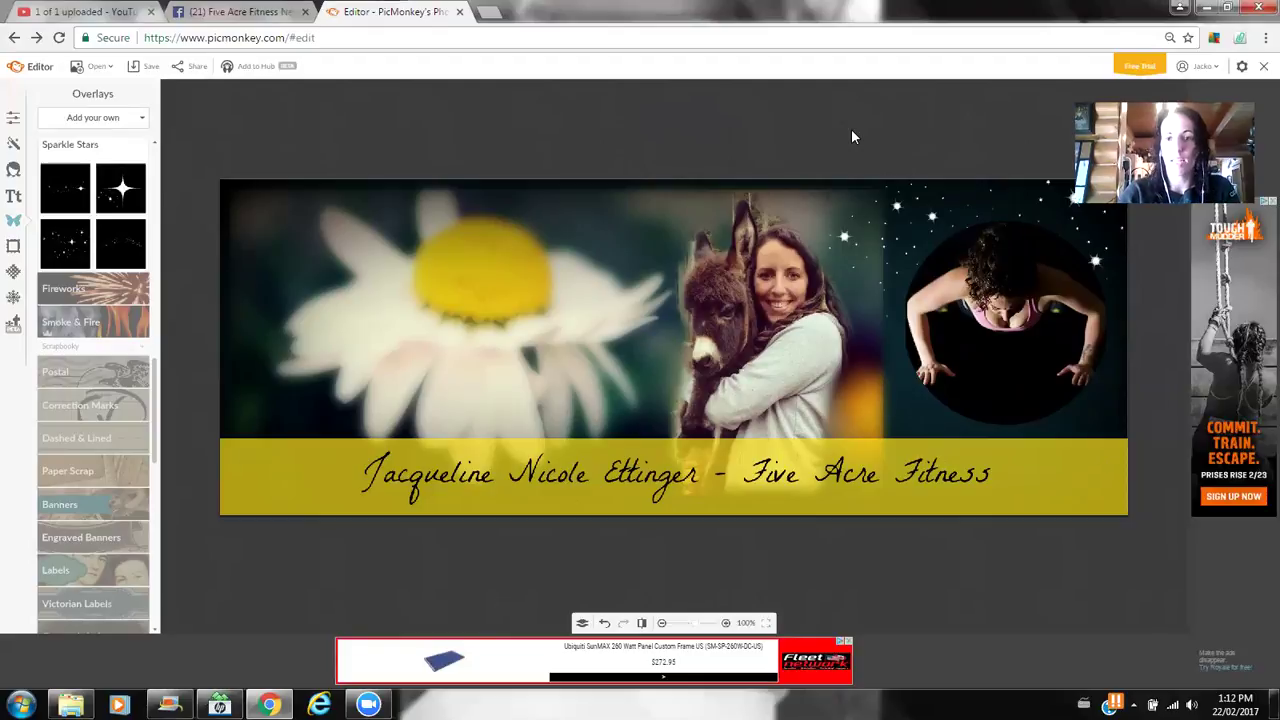
click(947, 293)
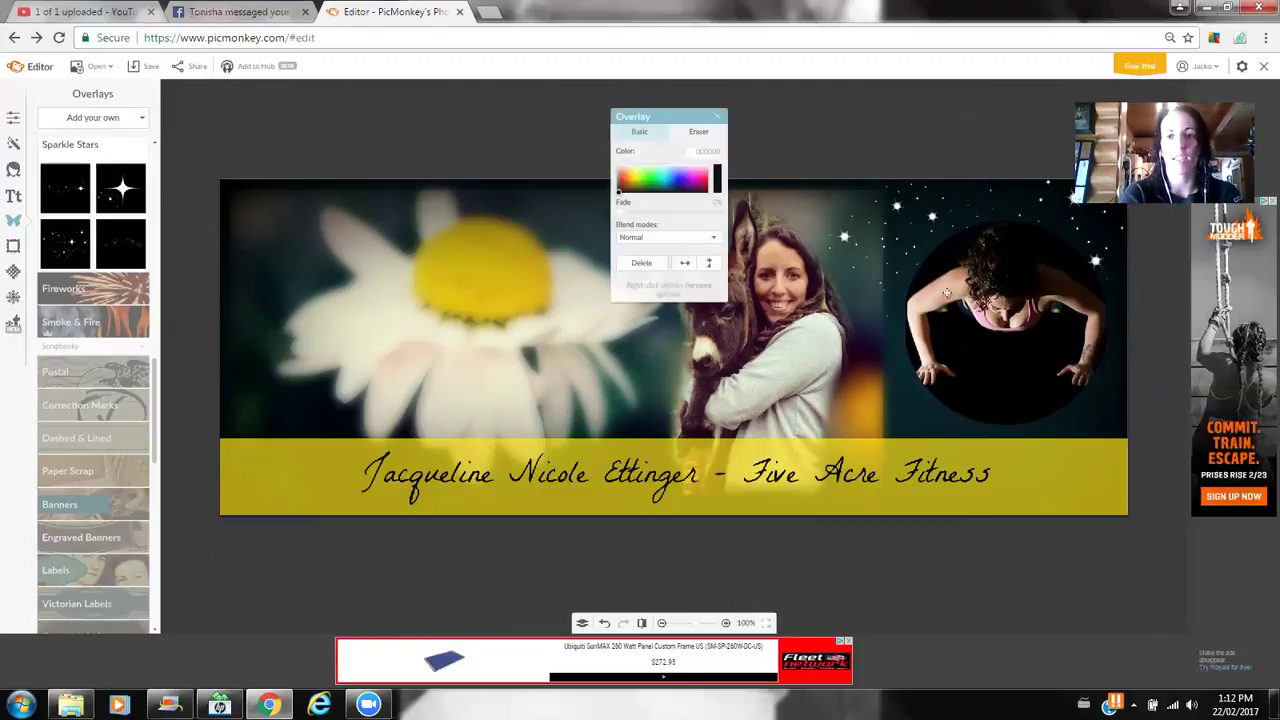
drag(632, 216, 658, 220)
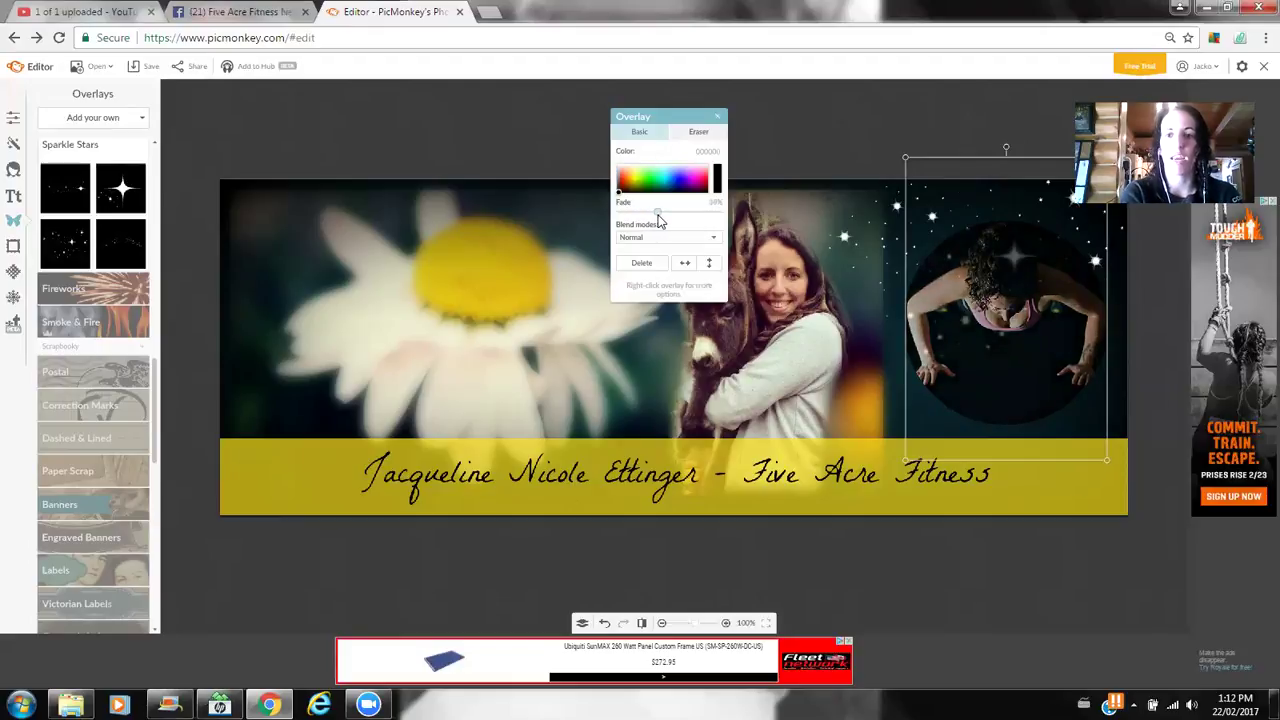
click(813, 138)
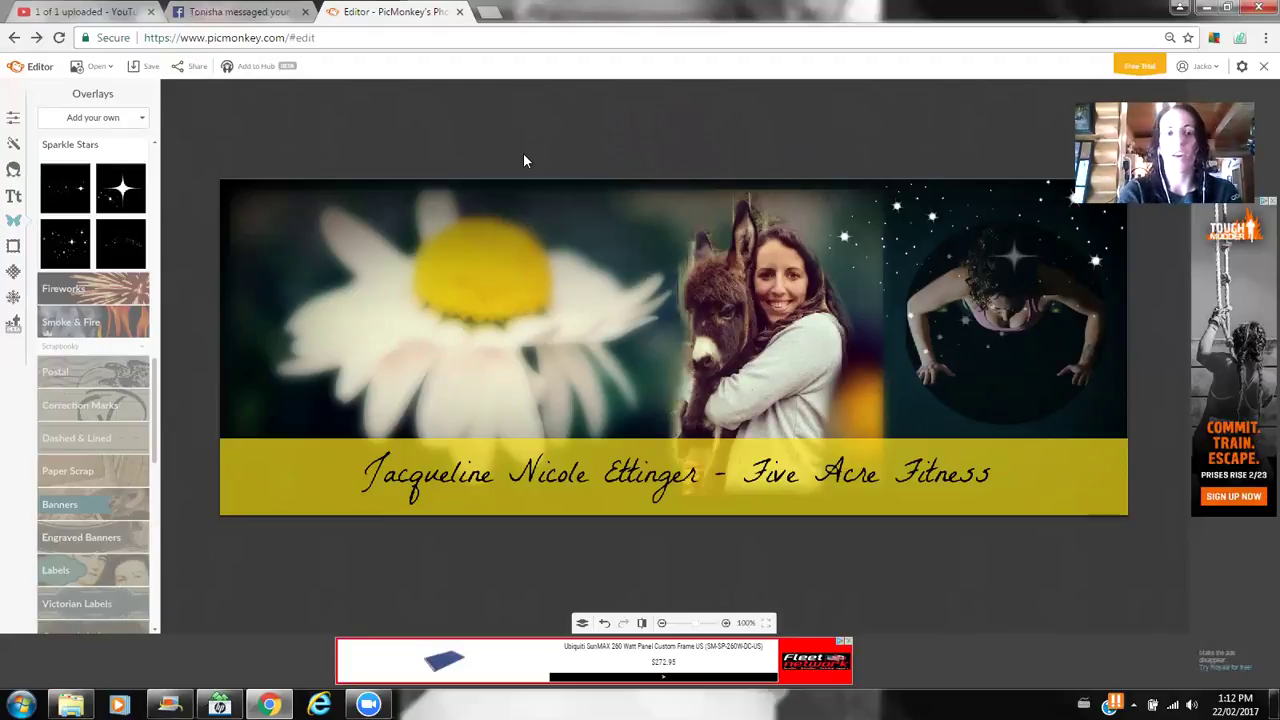
click(343, 40)
text(www.picmonkey.com)
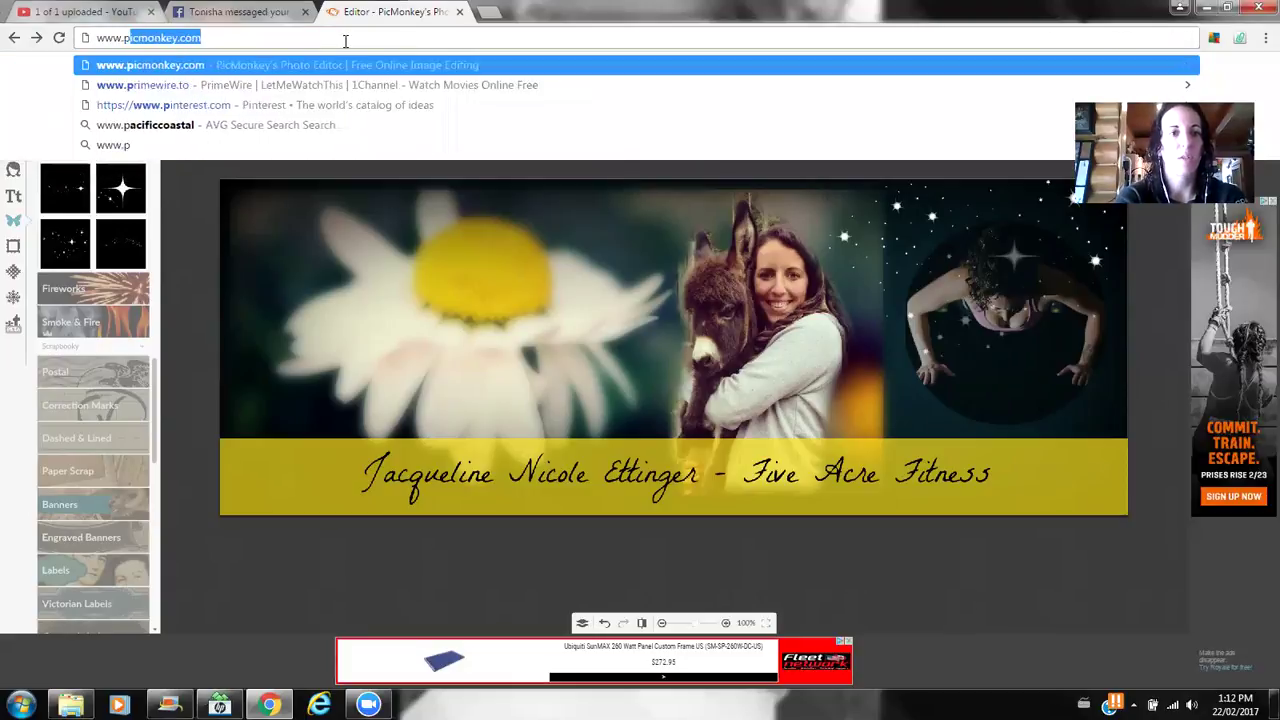
key(Return)
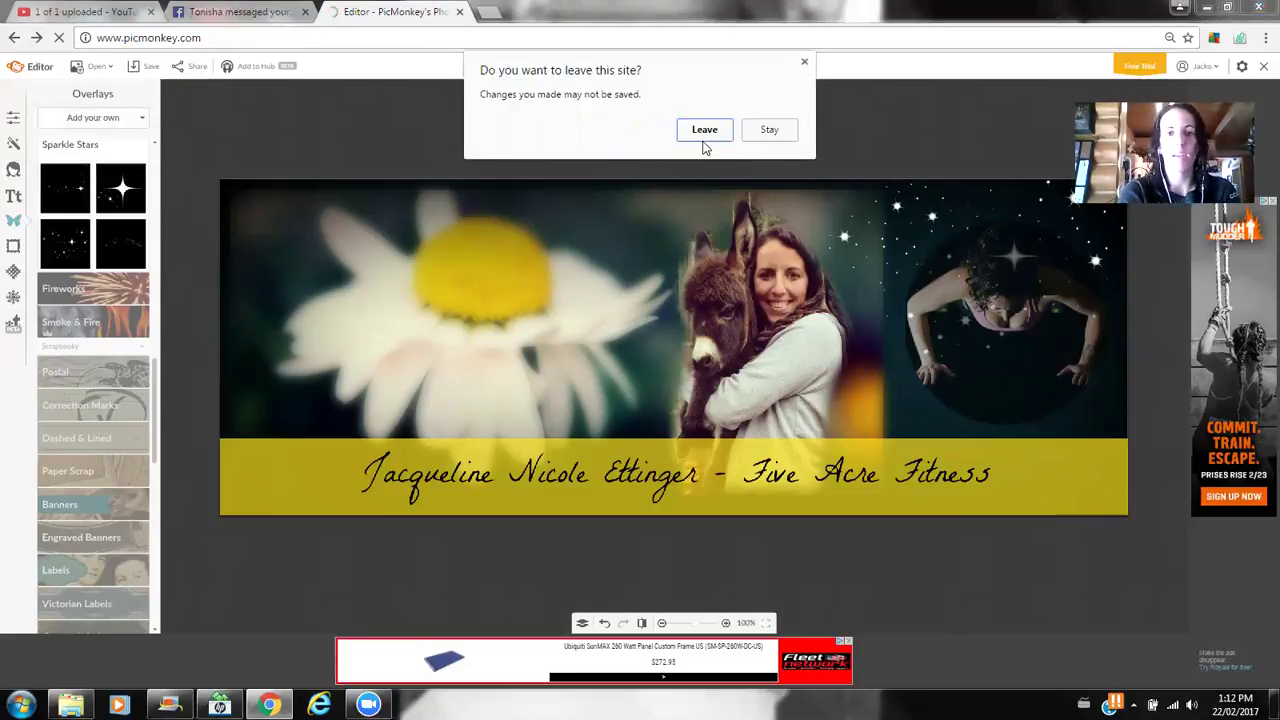
click(704, 137)
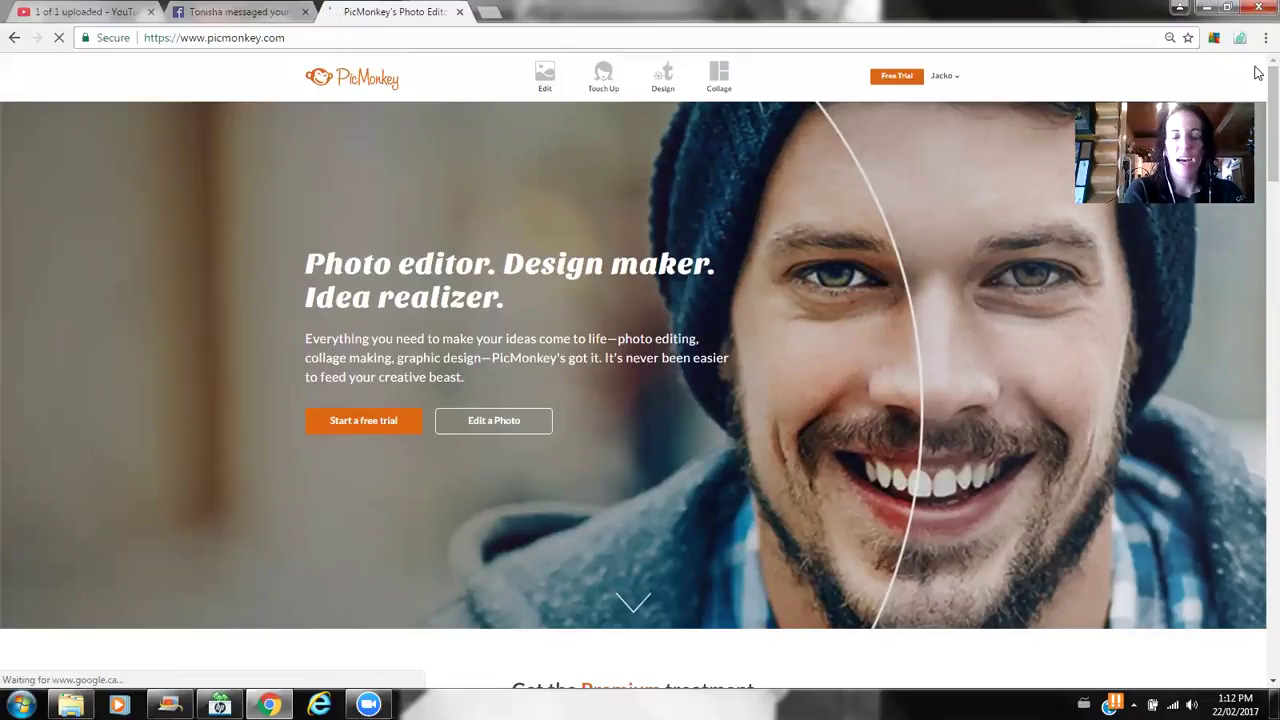
click(547, 90)
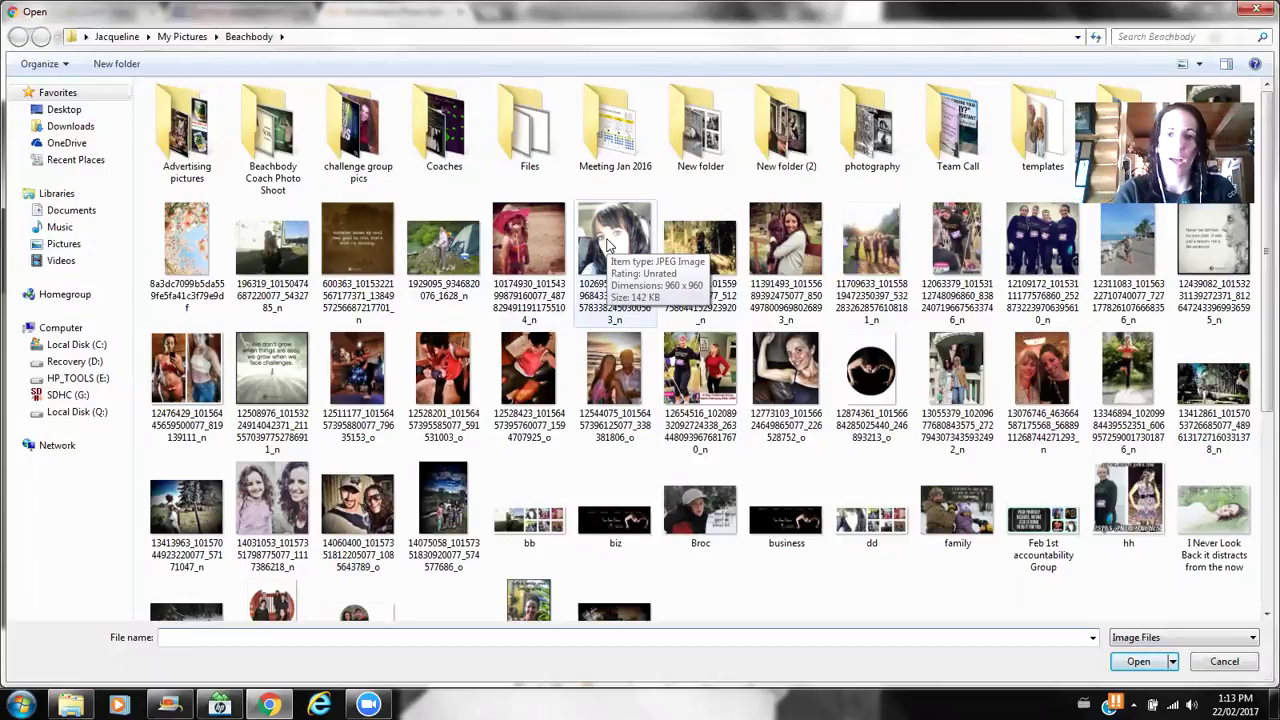
double_click(606, 244)
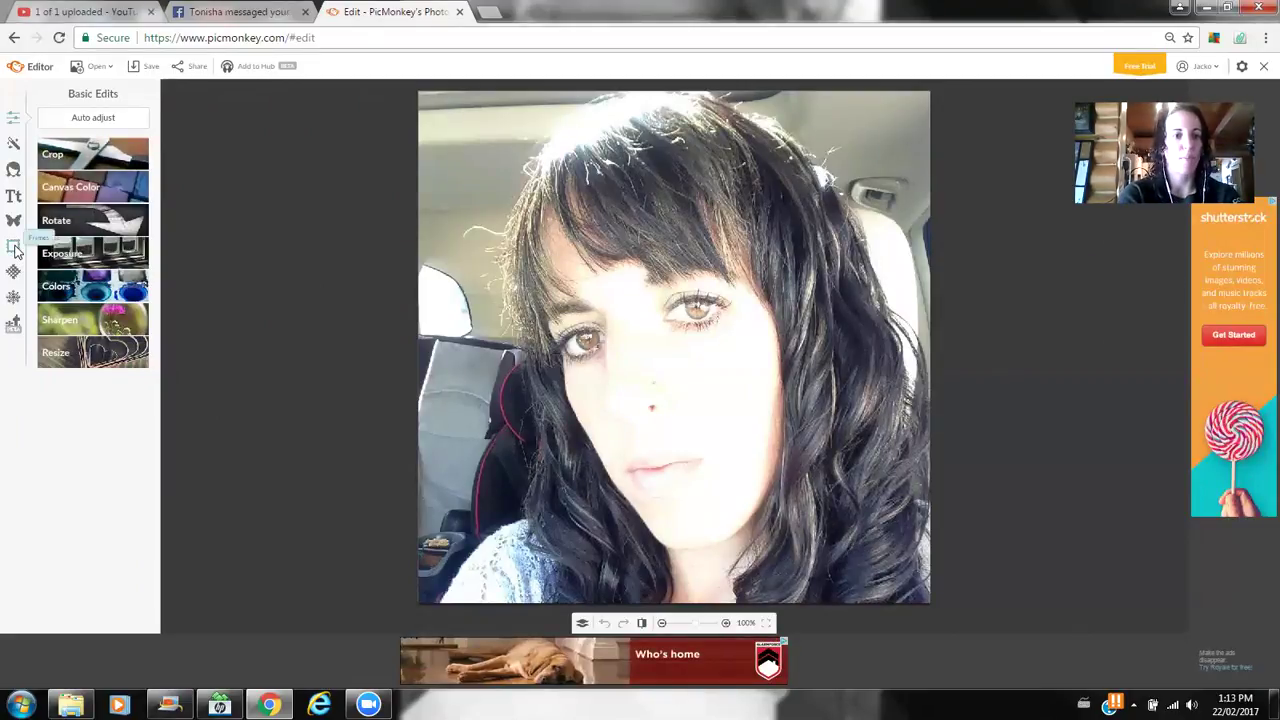
- Cut the selfie into a lowered, enlarged star shape using the Shape Cutouts frame
click(14, 248)
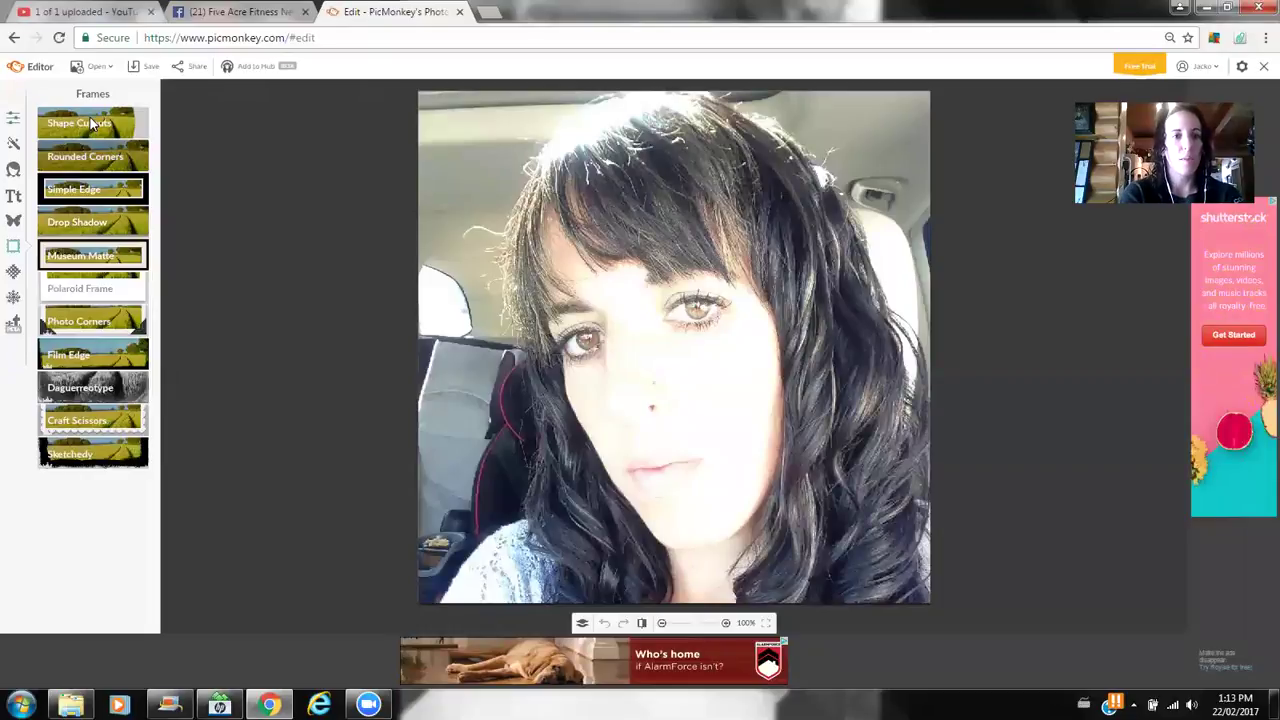
click(90, 122)
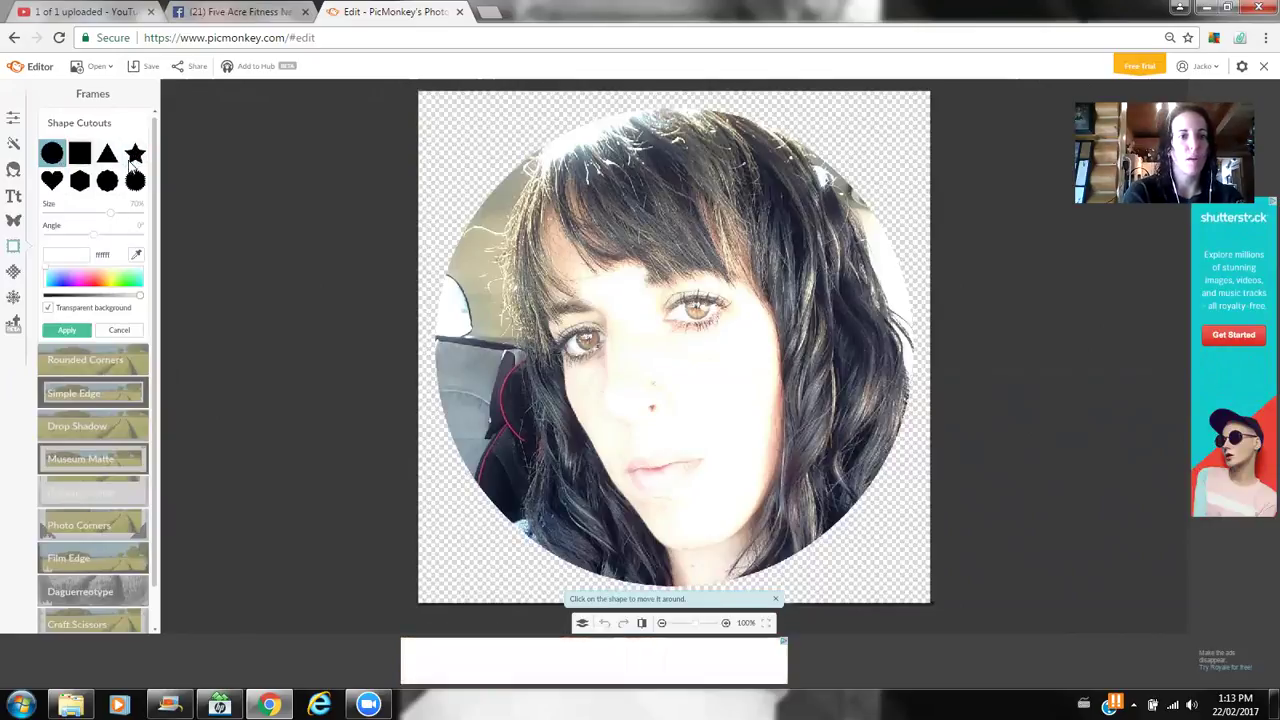
click(135, 155)
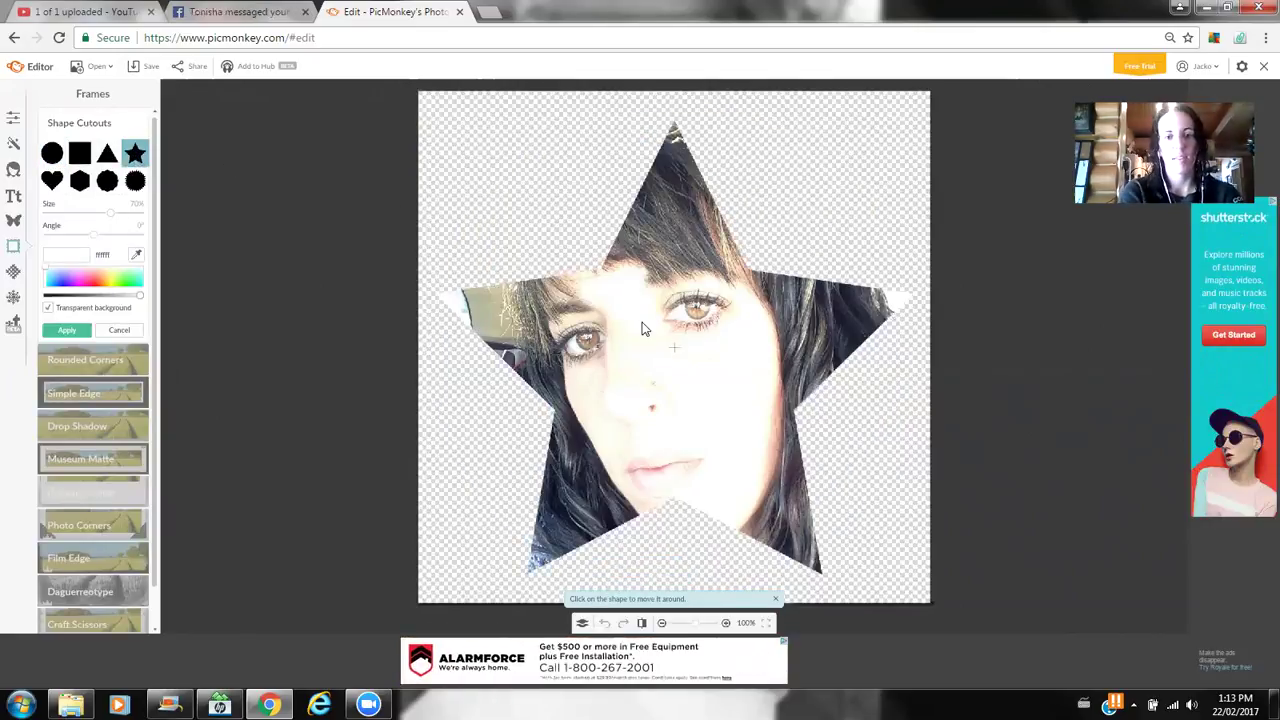
drag(645, 305, 645, 340)
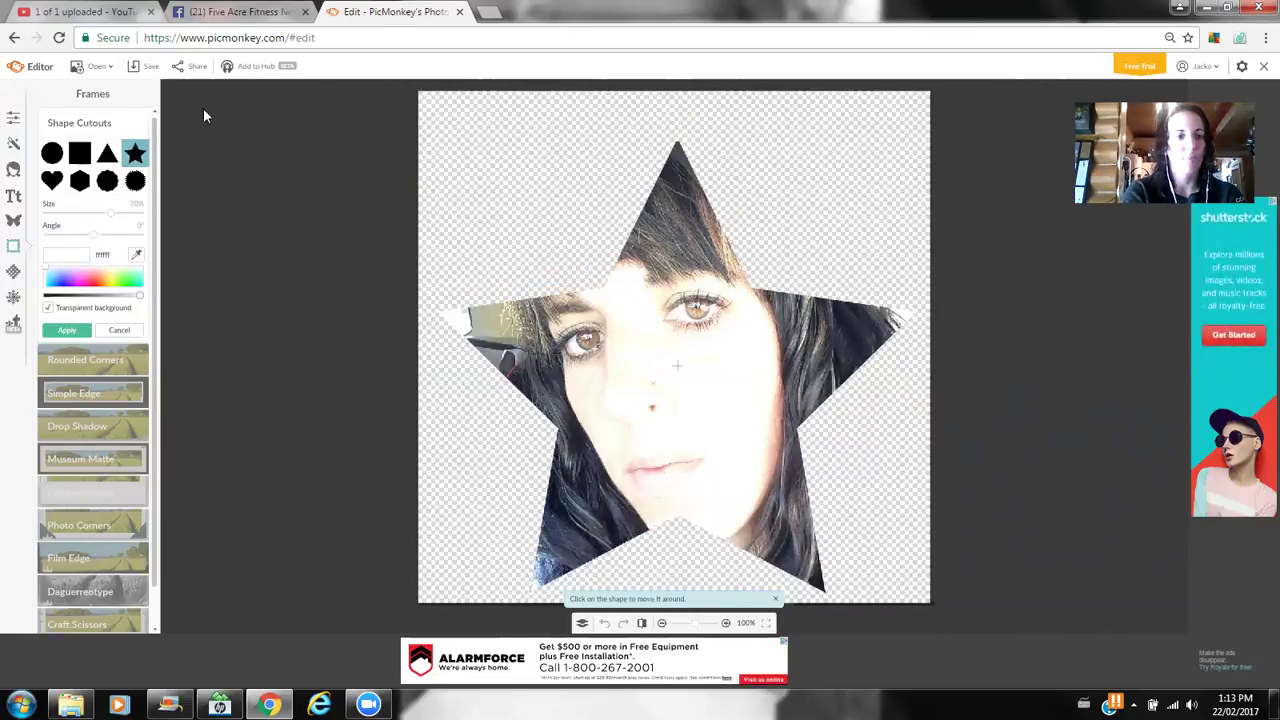
mouse_move(120, 218)
mouse_down()
mouse_move(102, 238)
mouse_move(131, 237)
mouse_up()
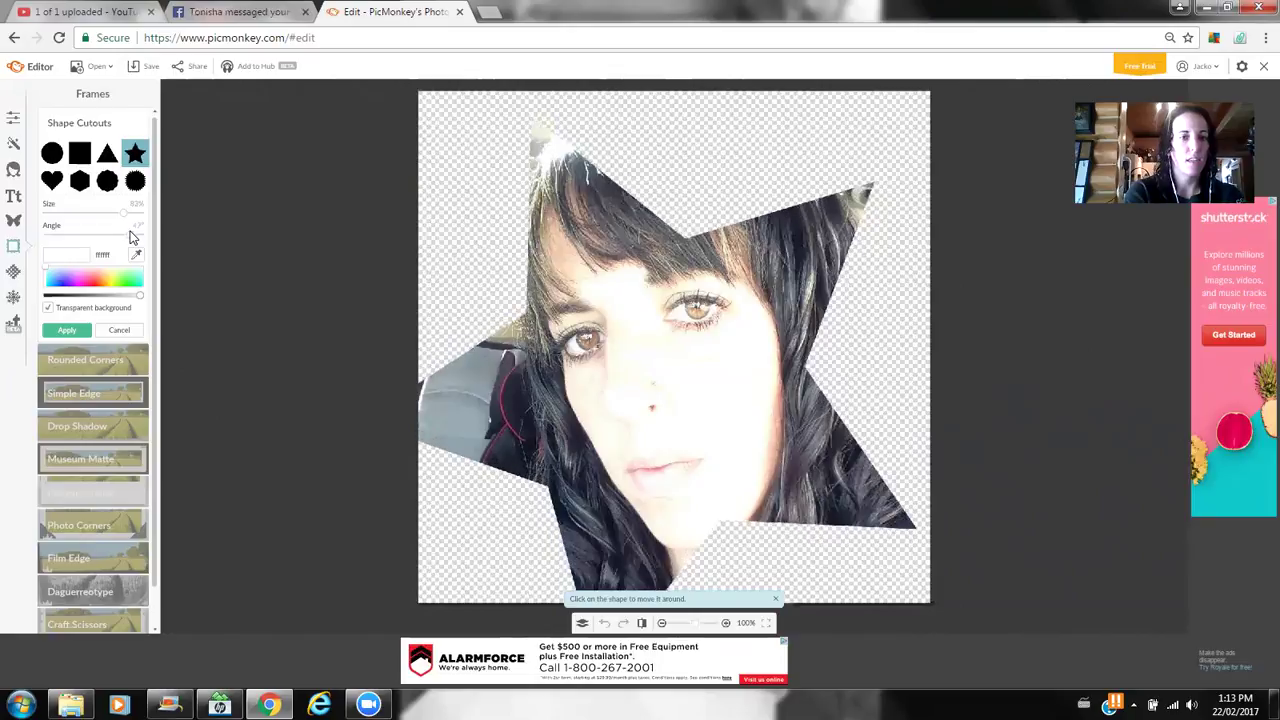
click(64, 331)
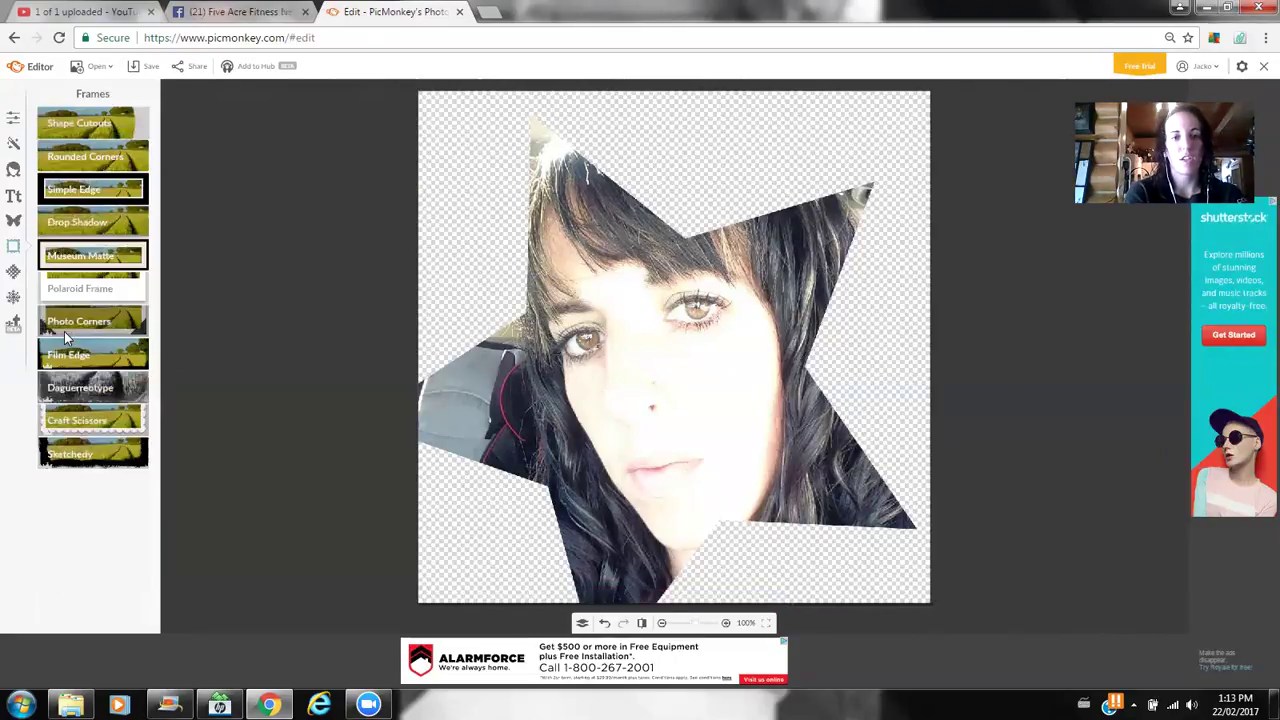
click(97, 66)
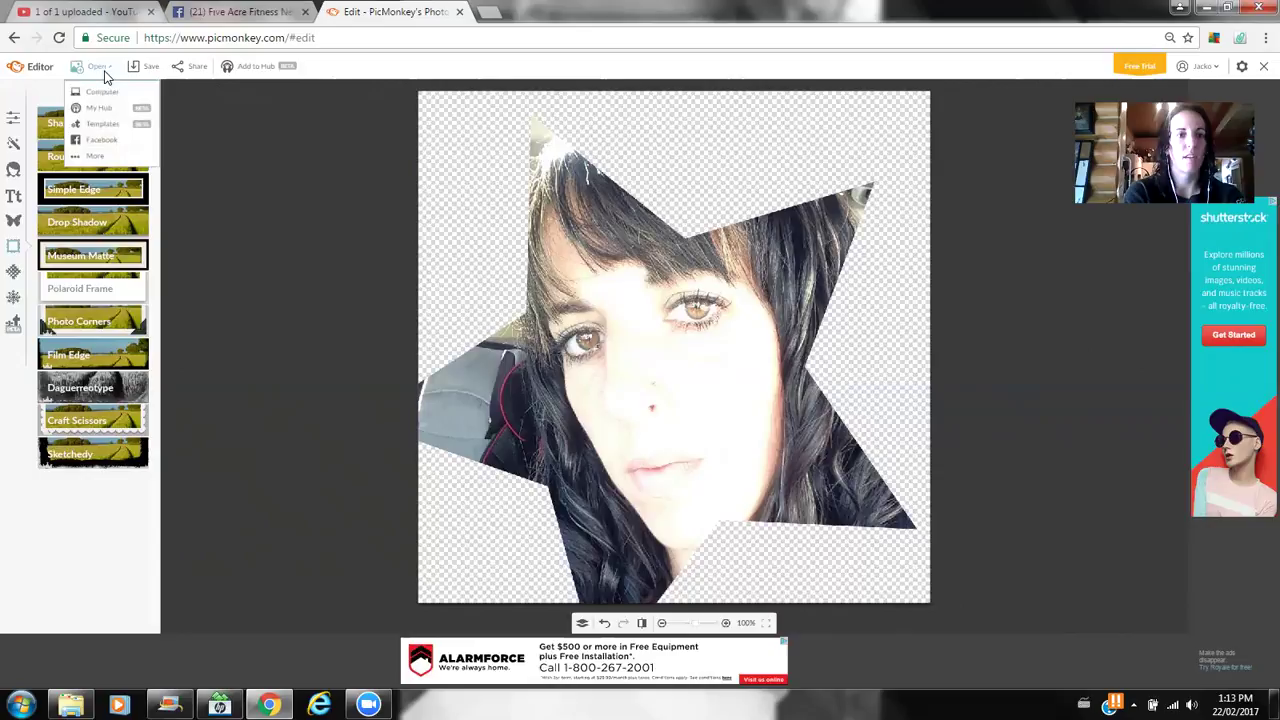
click(102, 91)
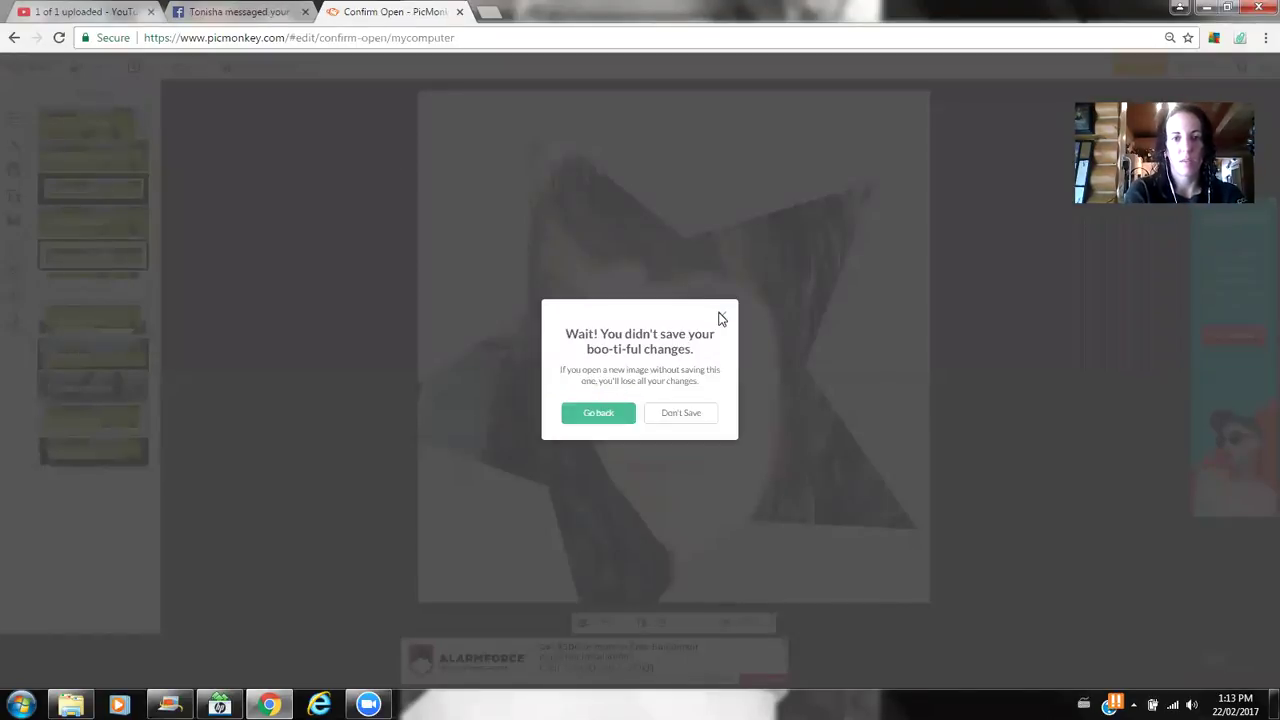
click(719, 316)
click(142, 67)
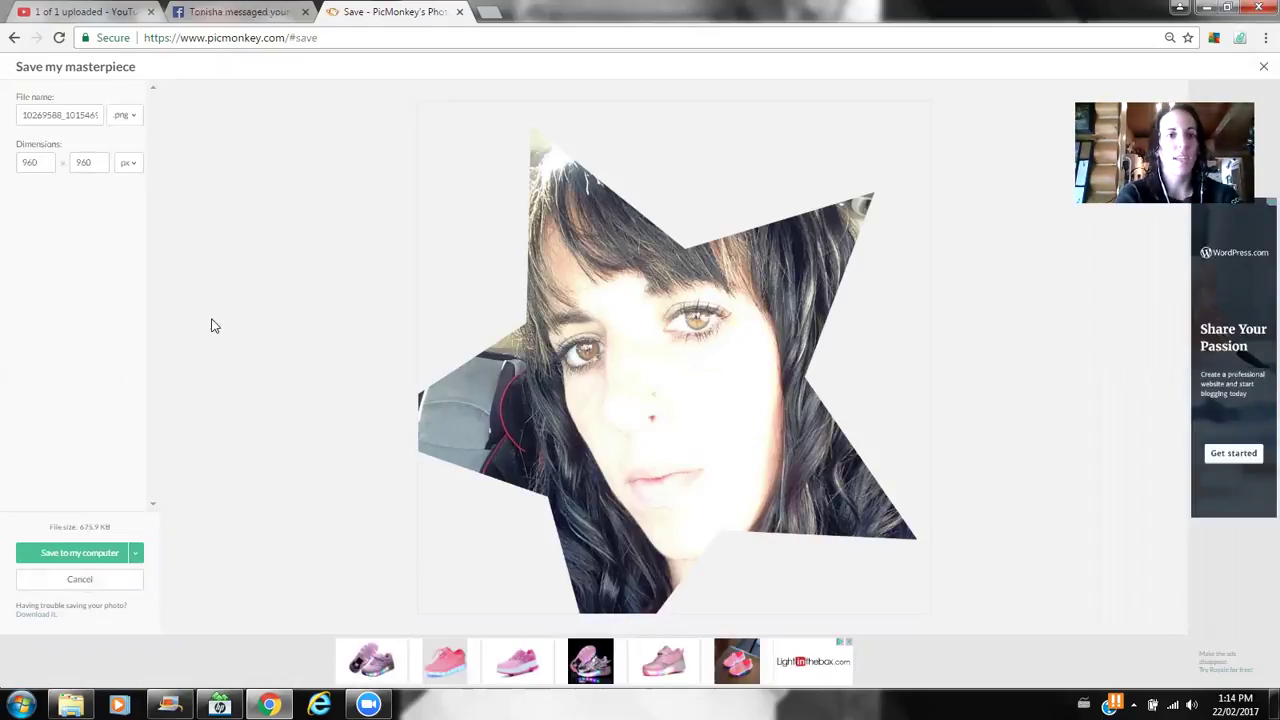
click(12, 38)
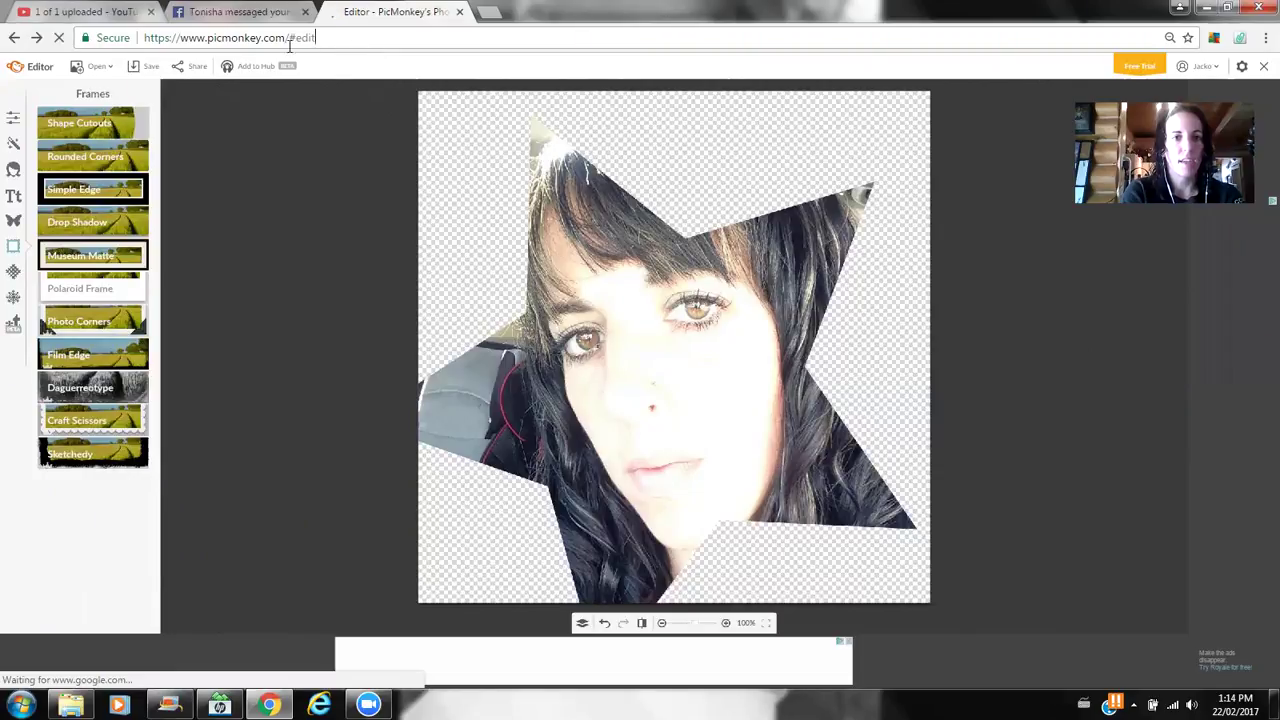
- Return to picmonkey.com and start a new Design on a blank white square canvas
drag(290, 45, 261, 43)
key(BackSpace)
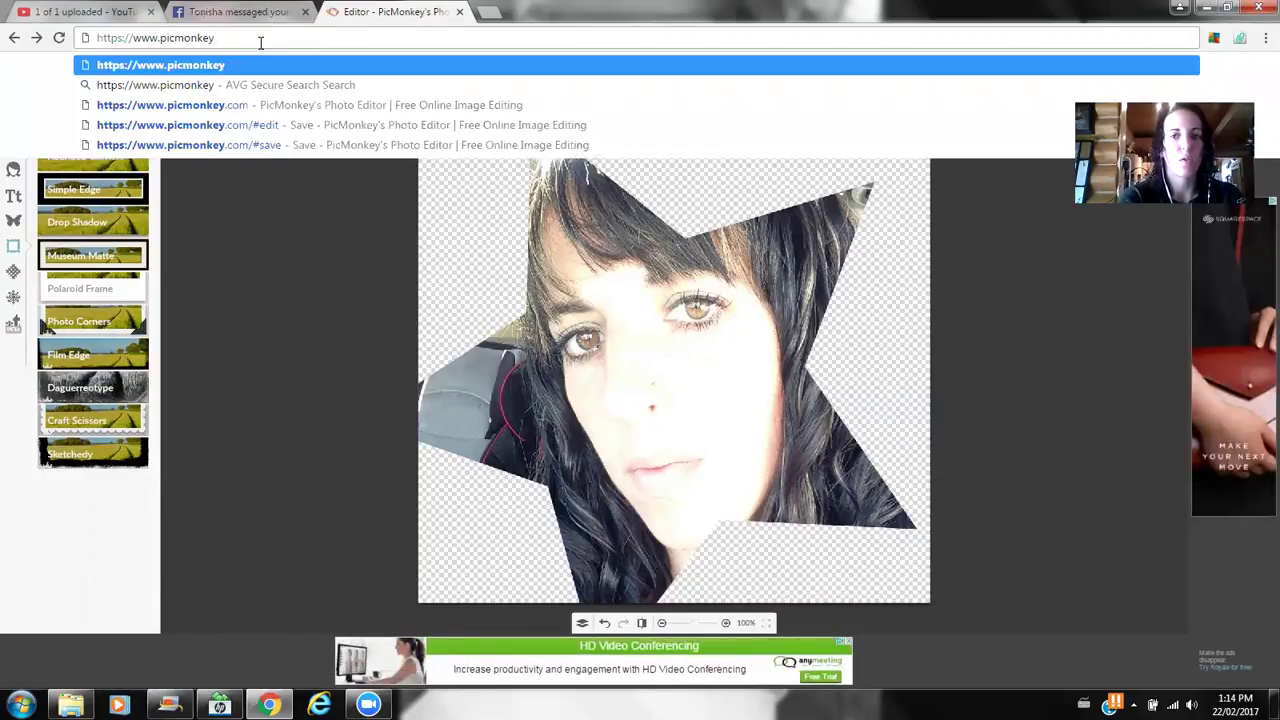
text(.com)
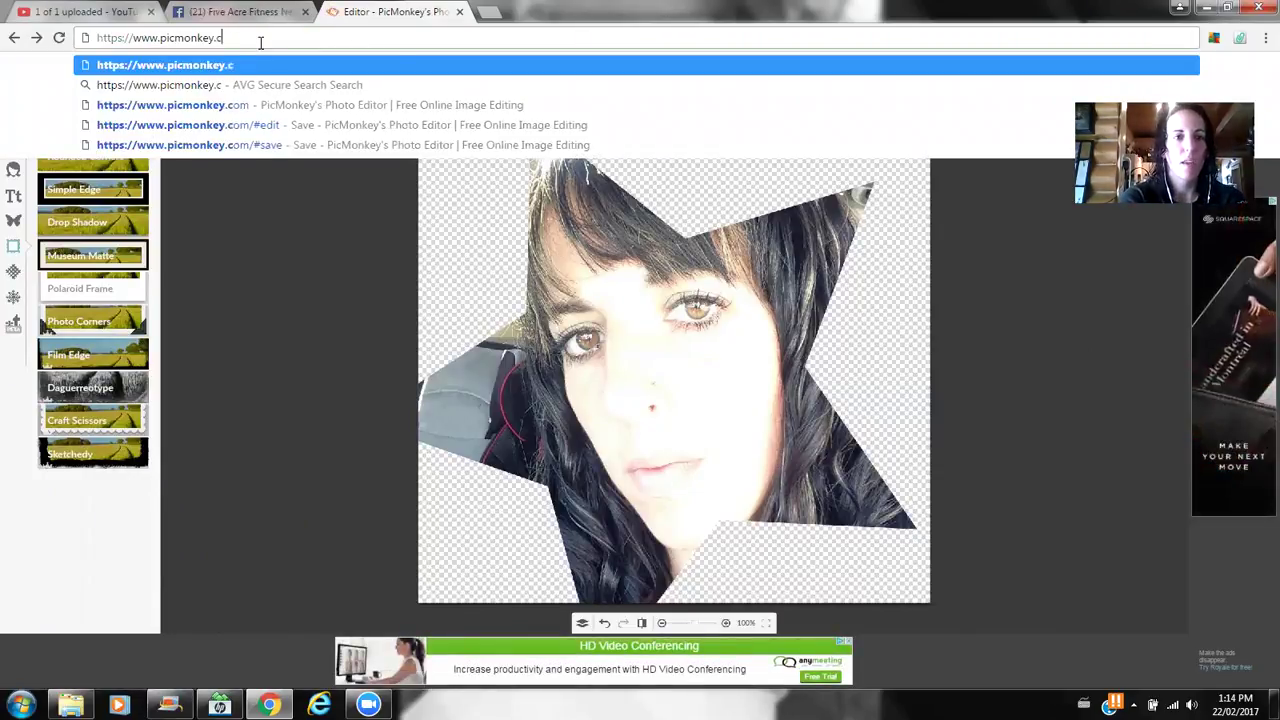
key(Return)
key(Return)
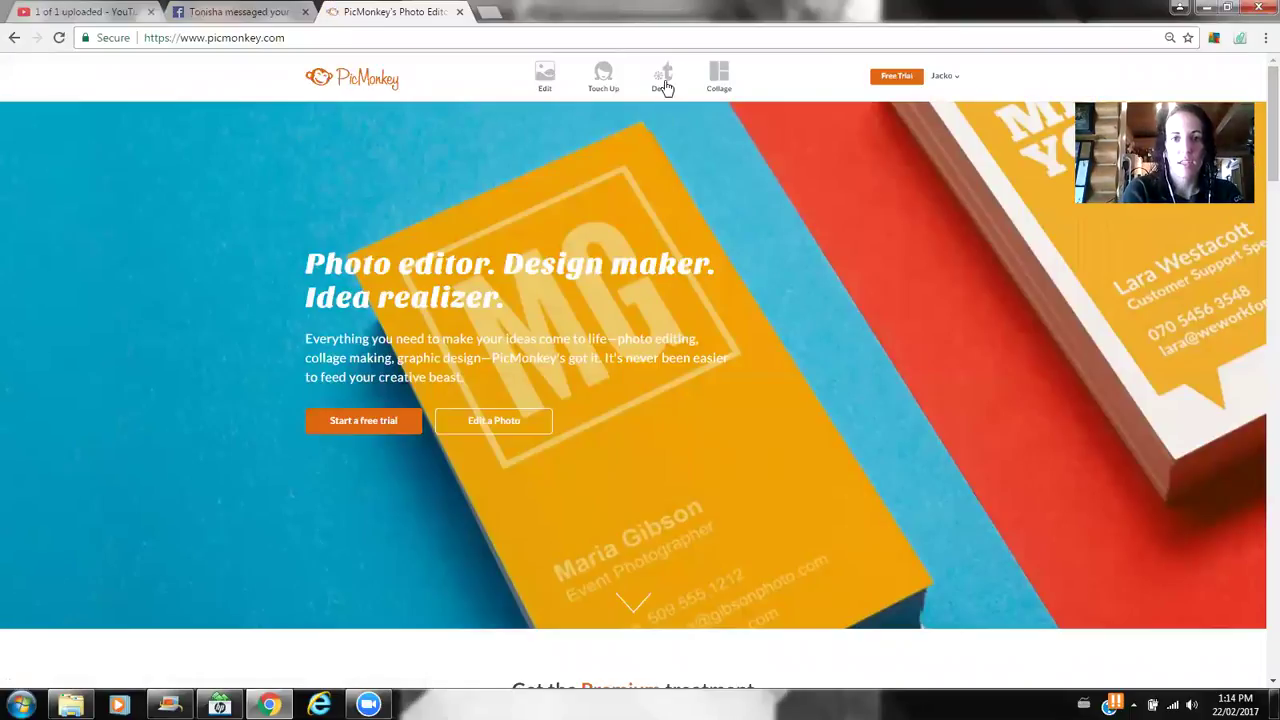
click(665, 82)
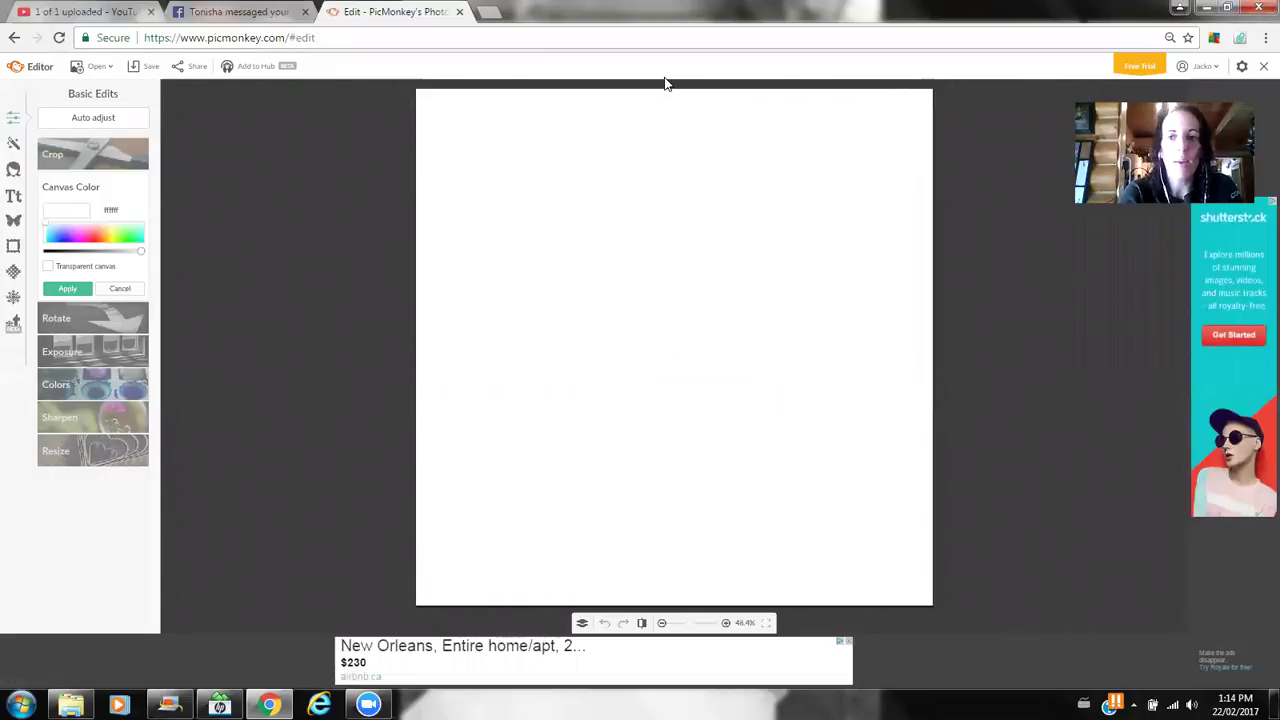
click(12, 220)
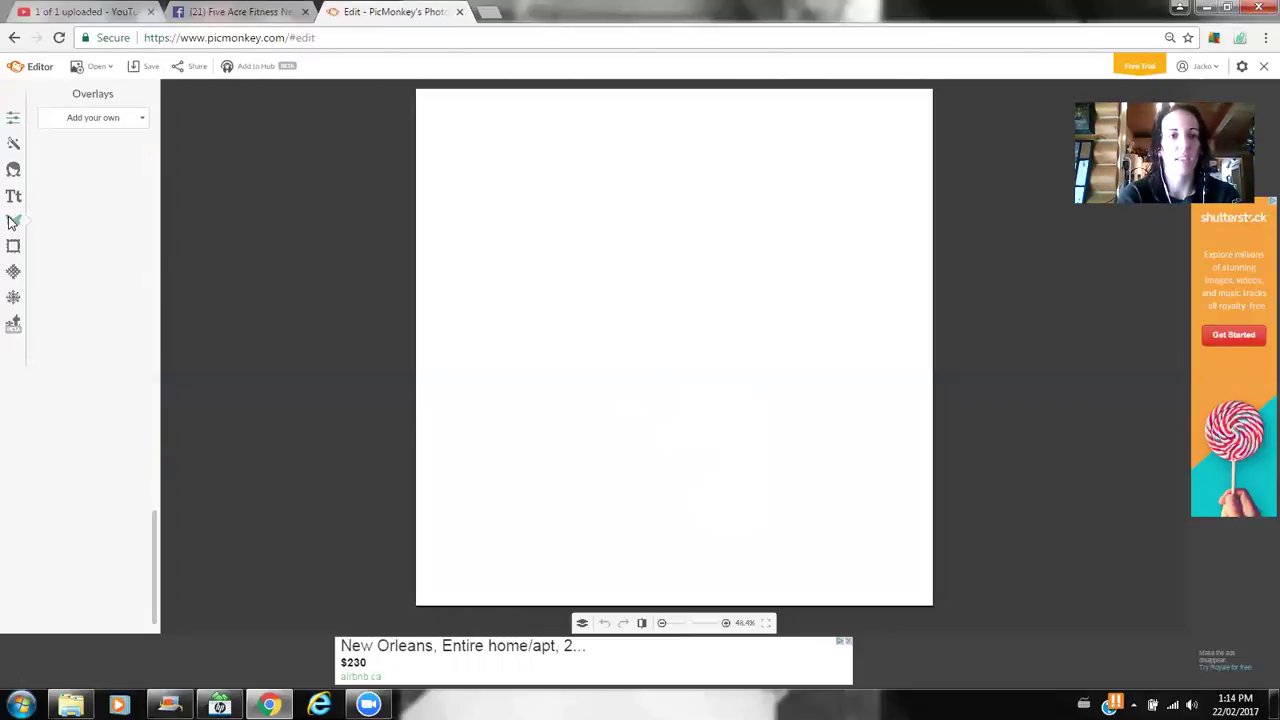
- Add the circular push-up workout photo from the computer as a centred overlay
click(112, 123)
click(112, 142)
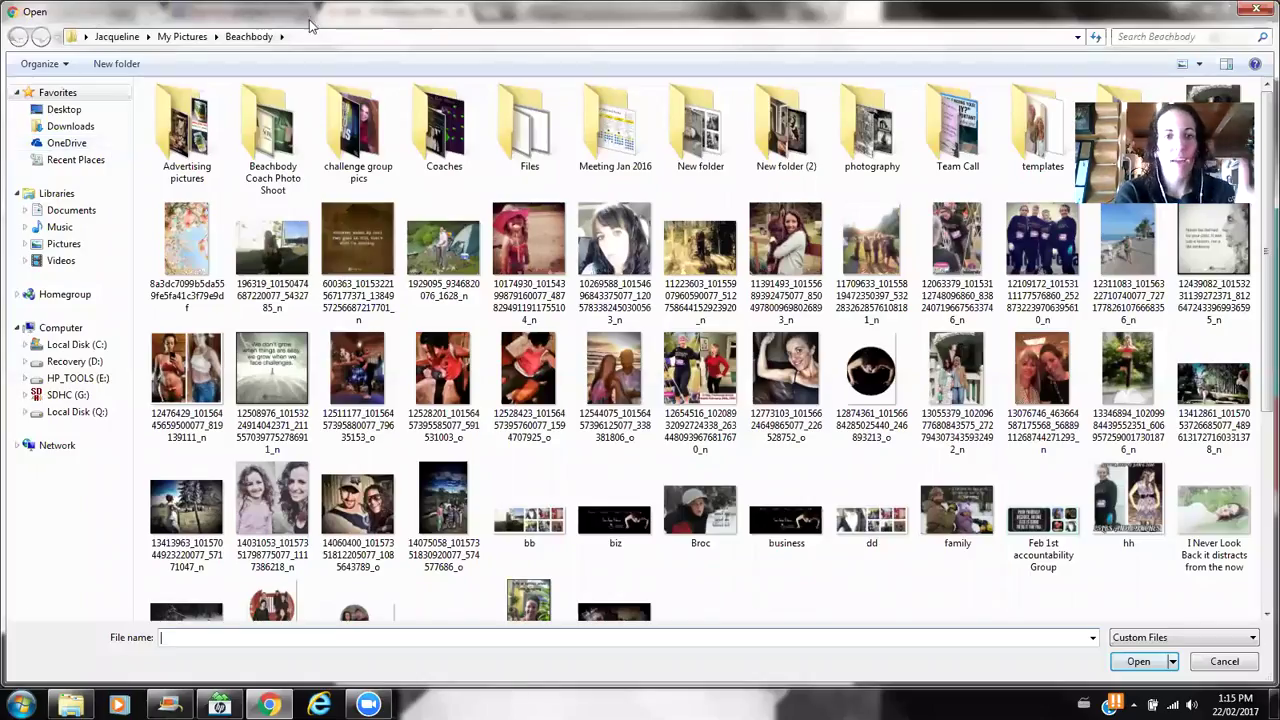
mouse_move(1258, 258)
mouse_down()
mouse_move(1258, 468)
mouse_move(1258, 252)
mouse_up()
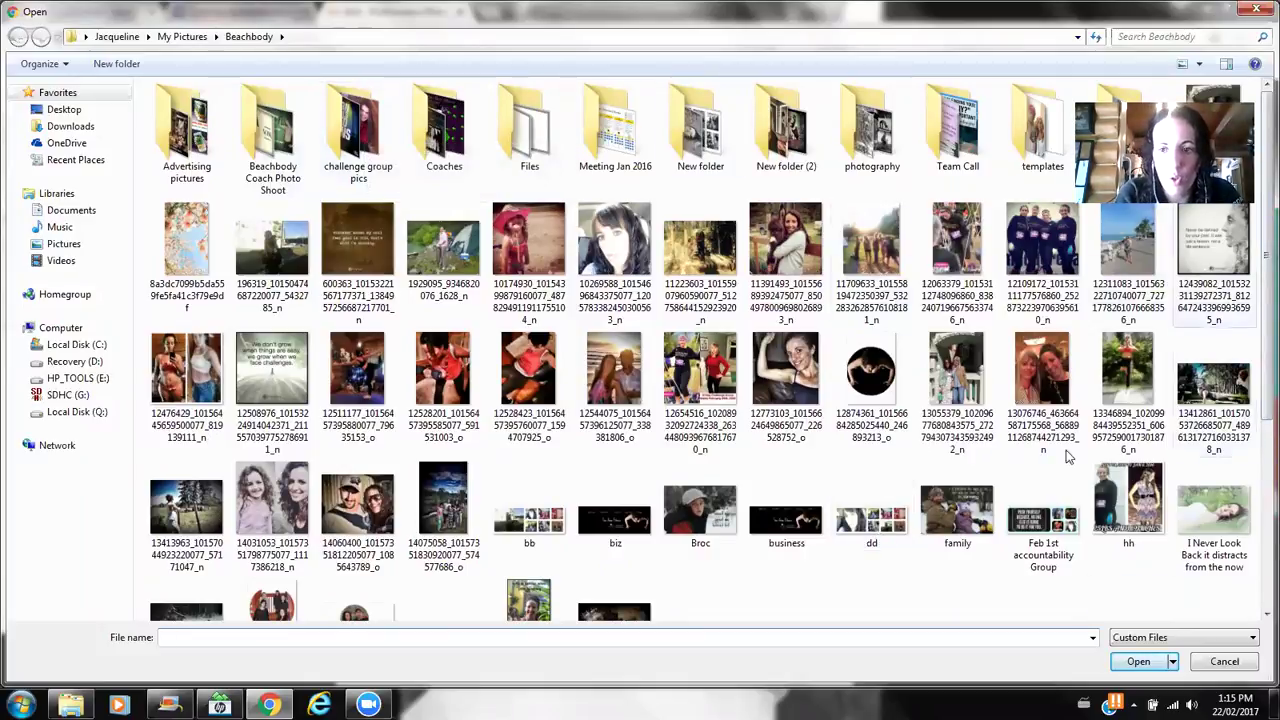
double_click(871, 372)
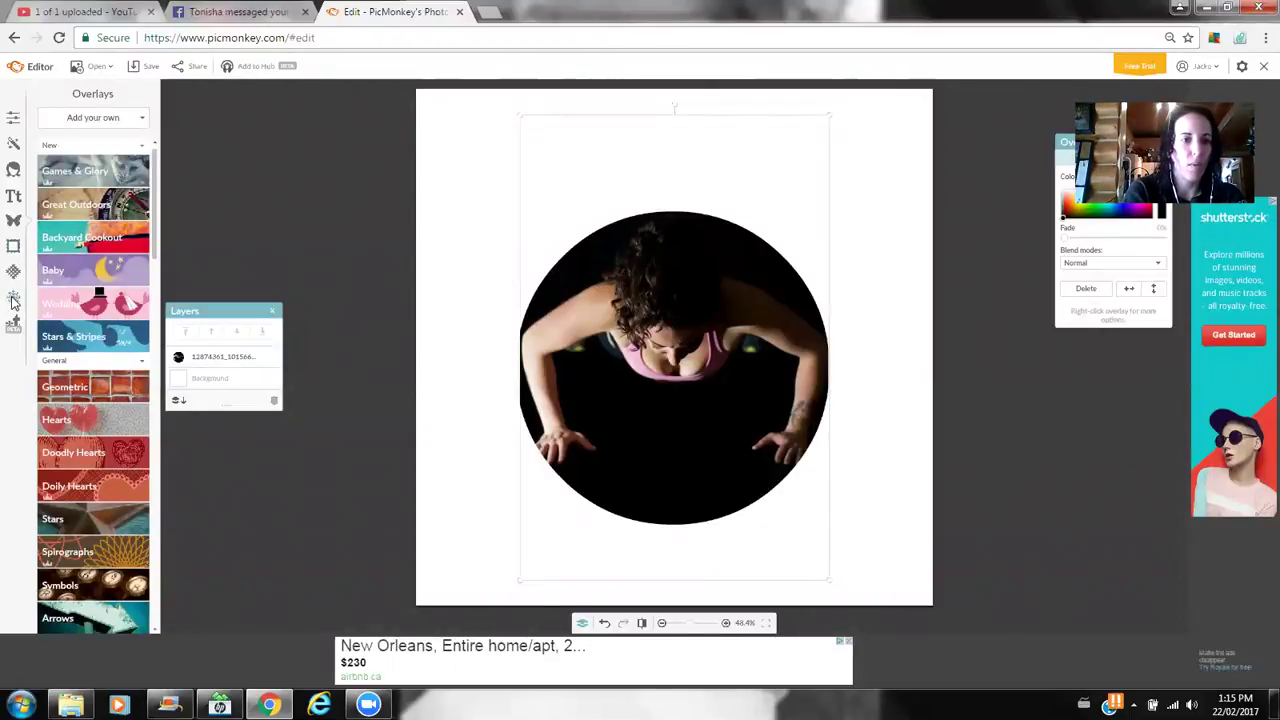
click(13, 300)
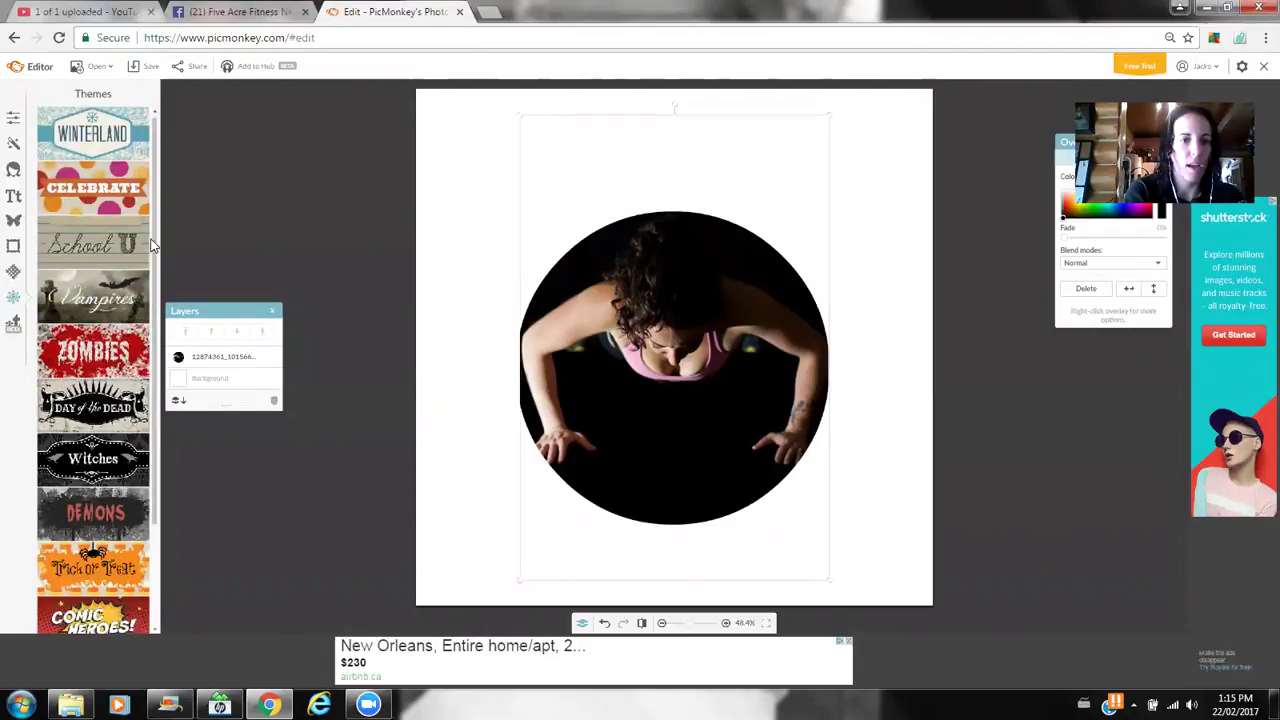
scroll(155, 365, down, 3)
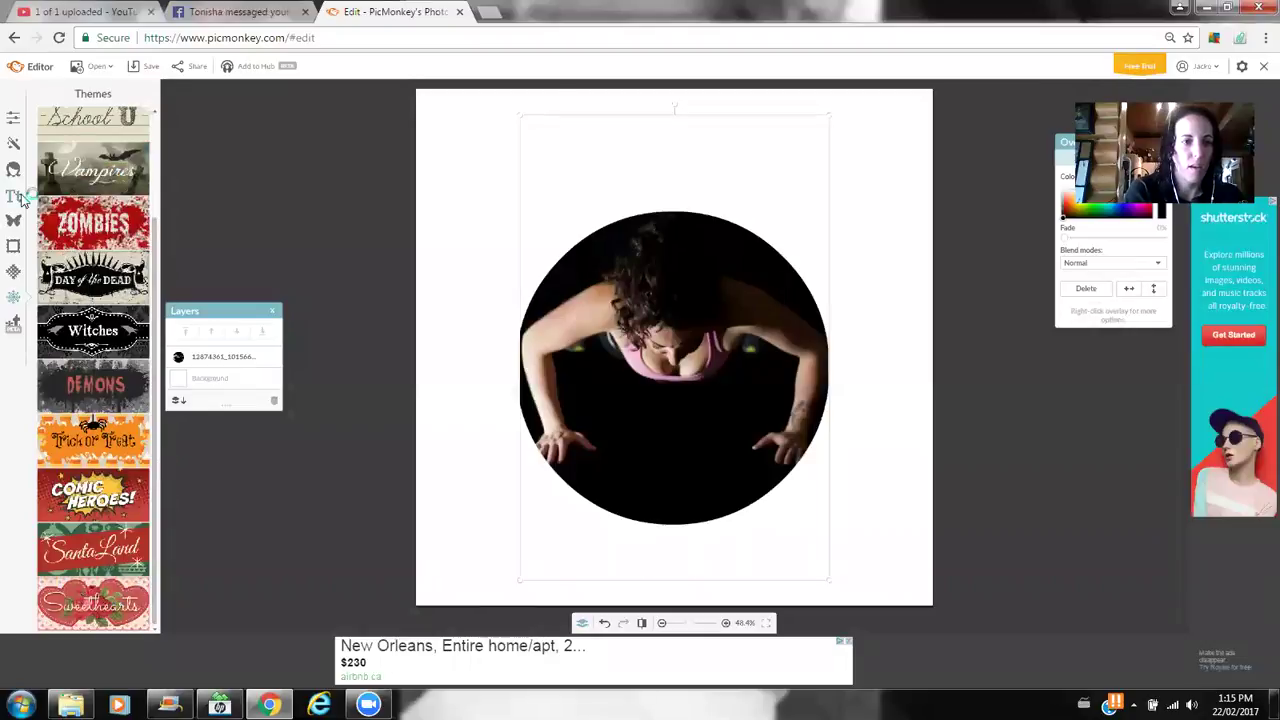
- Try the Space texture, cancel it, and bring back the Overlays add-your-own sources
click(15, 273)
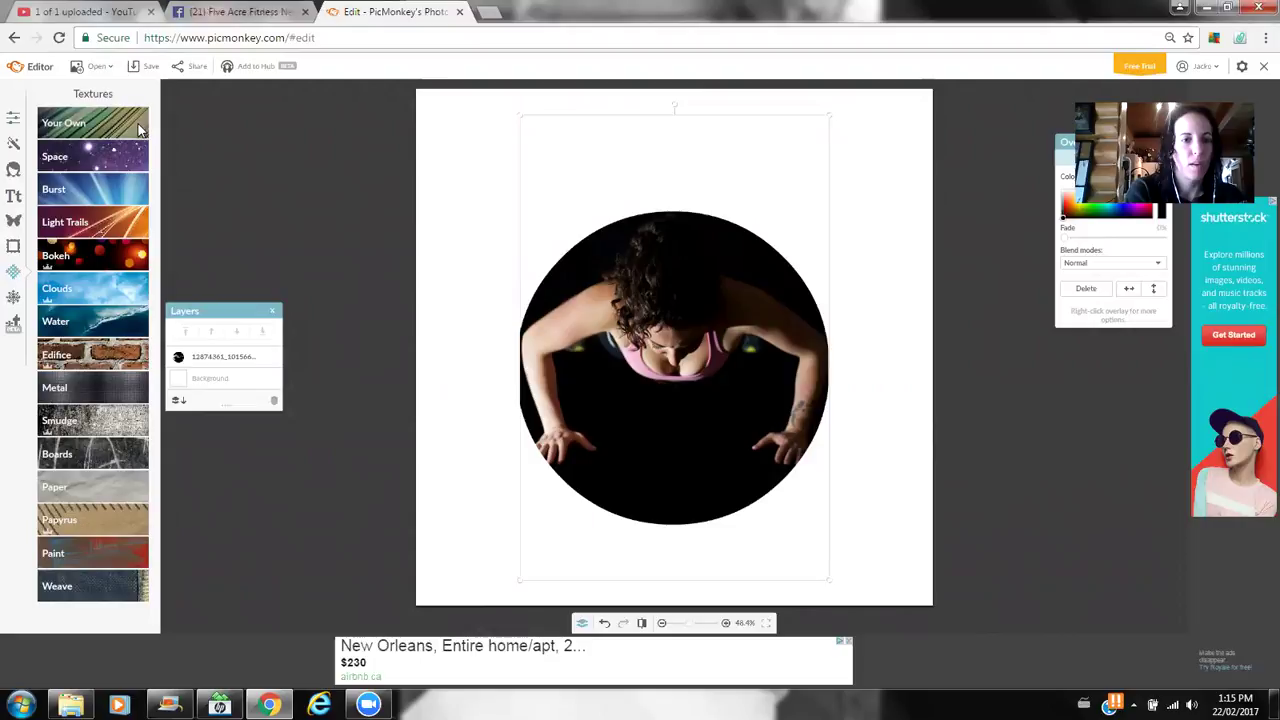
click(100, 166)
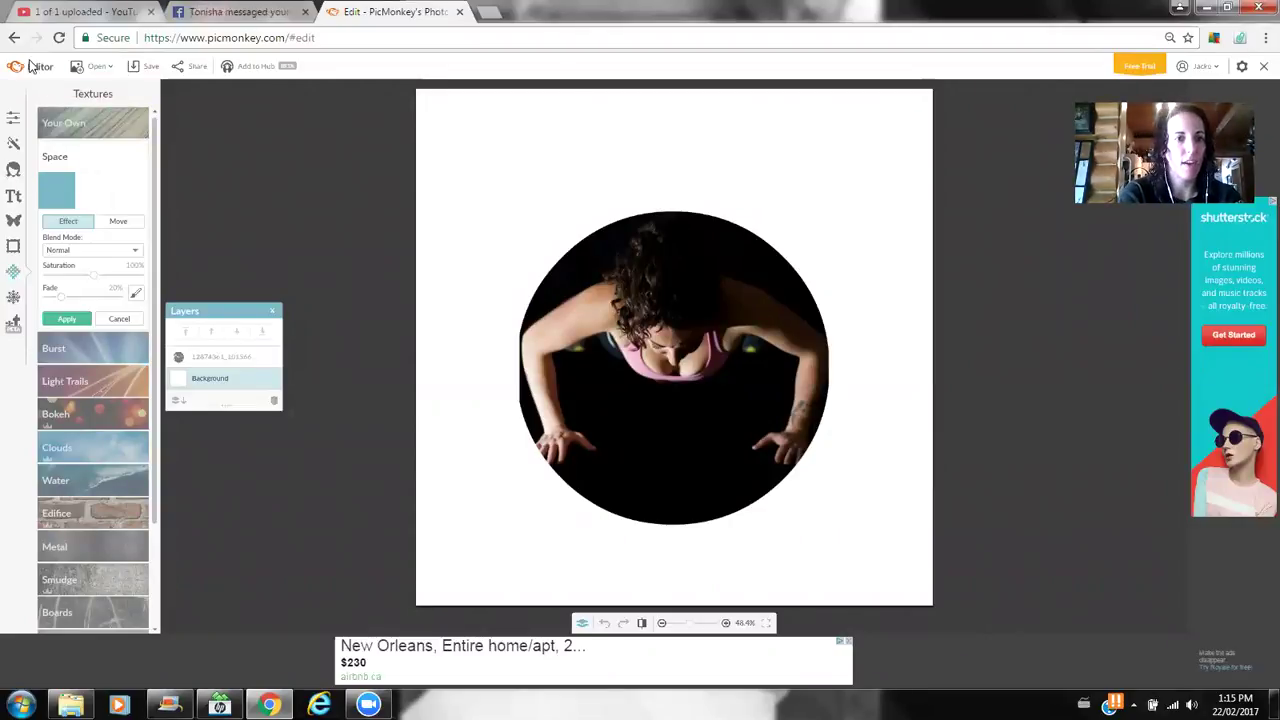
click(119, 319)
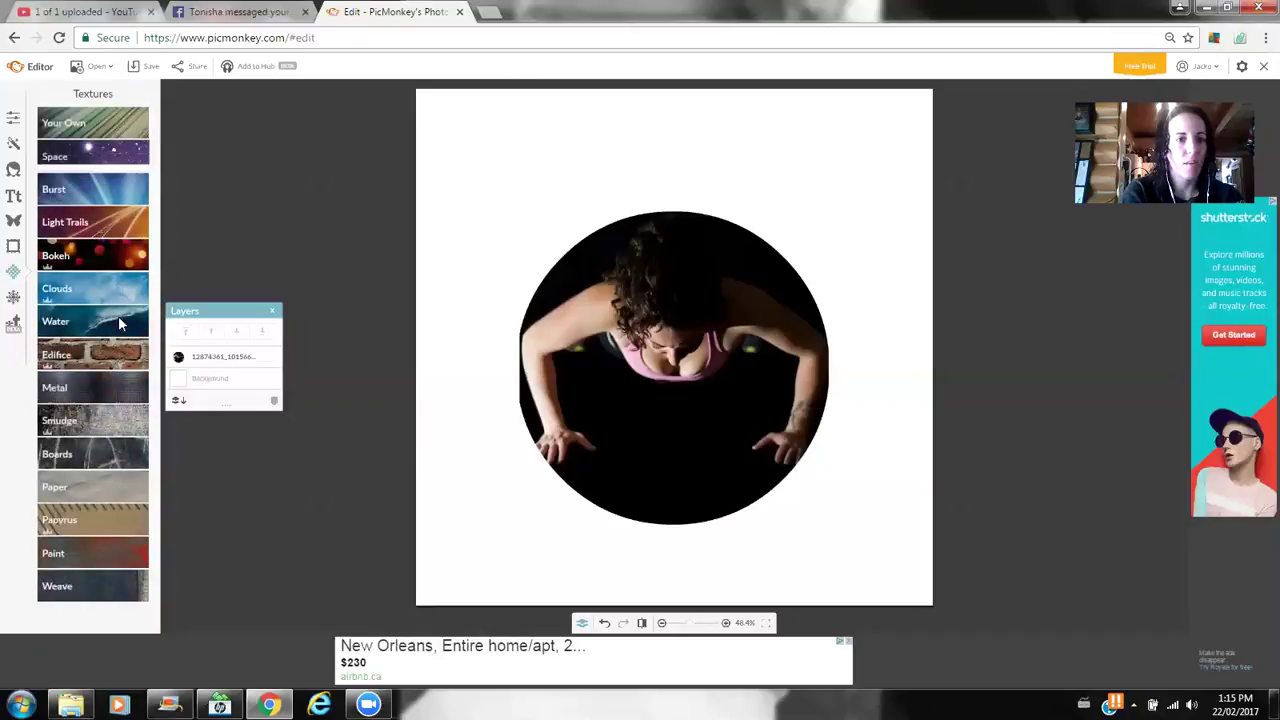
click(13, 219)
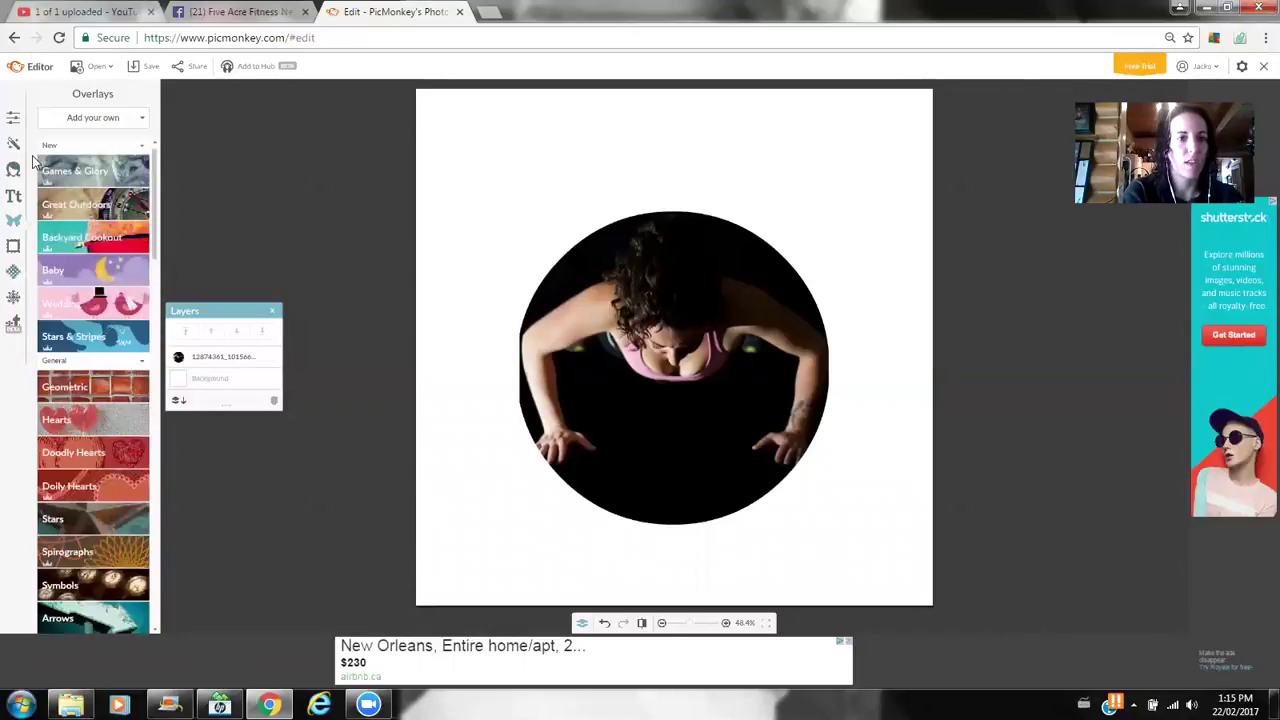
click(118, 122)
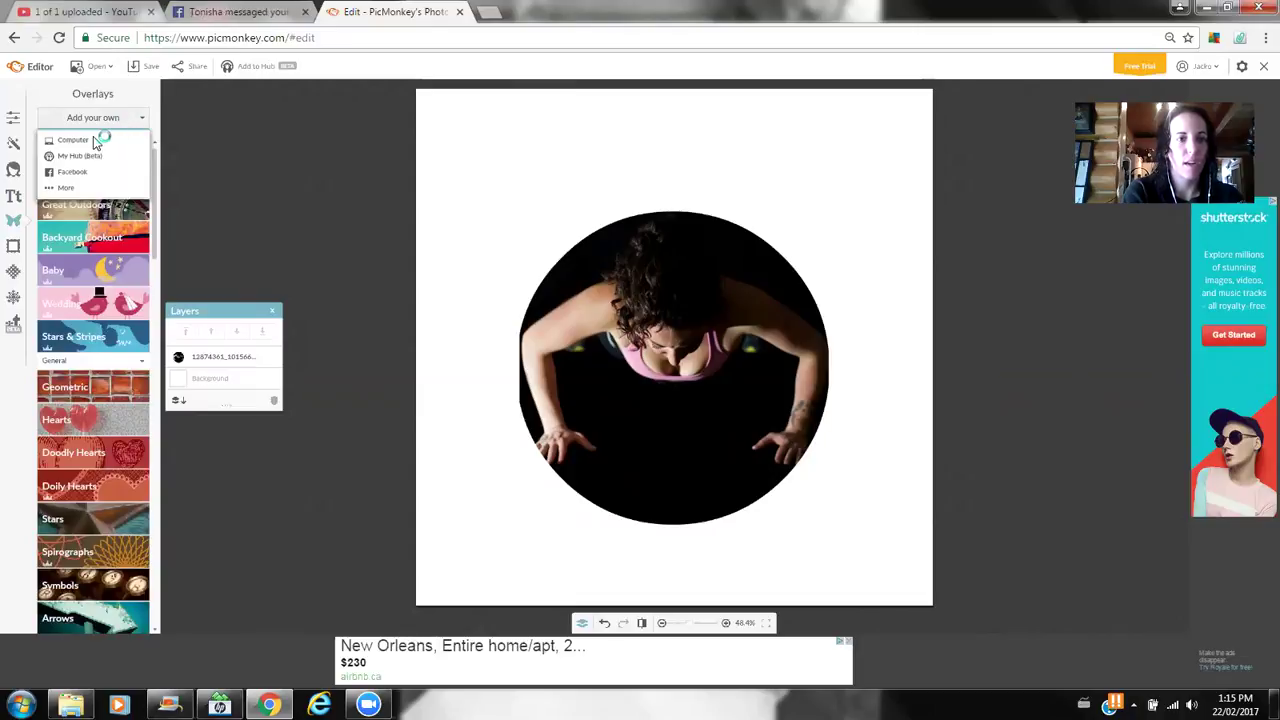
- Insert the daisy-field photo from the Team Call > Feb 21 folder as an overlay
click(94, 140)
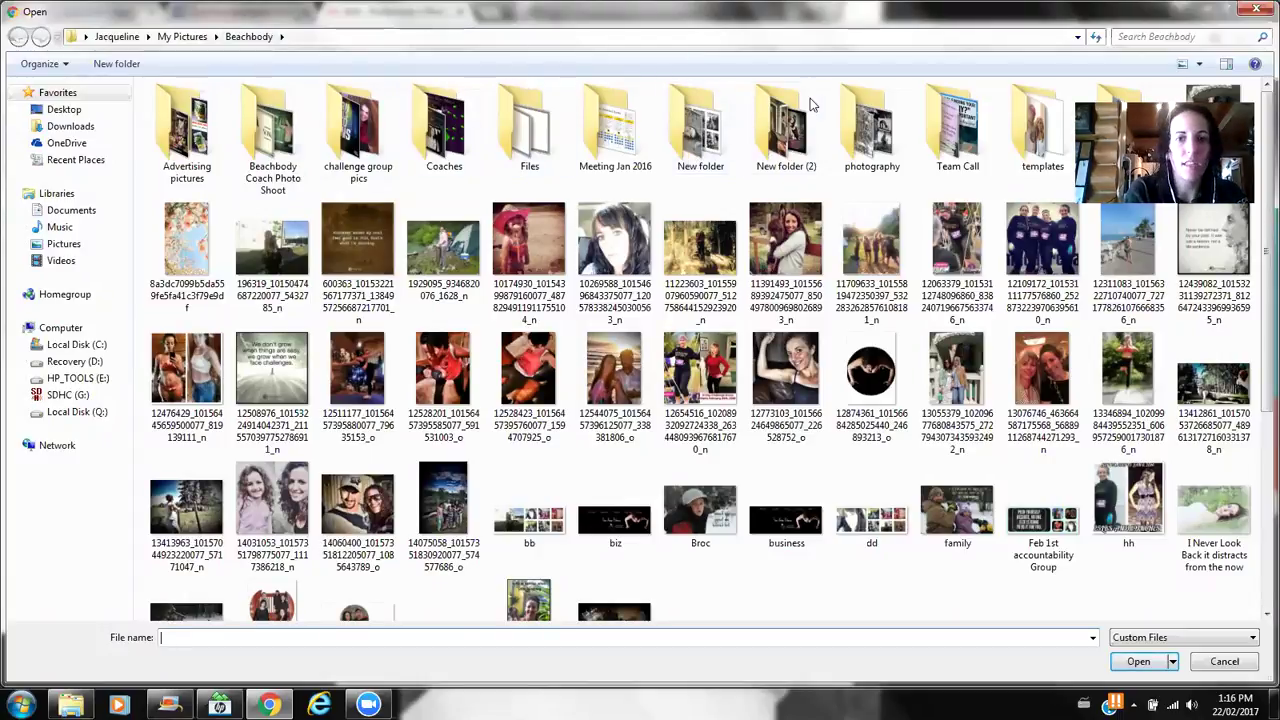
click(964, 146)
double_click(964, 146)
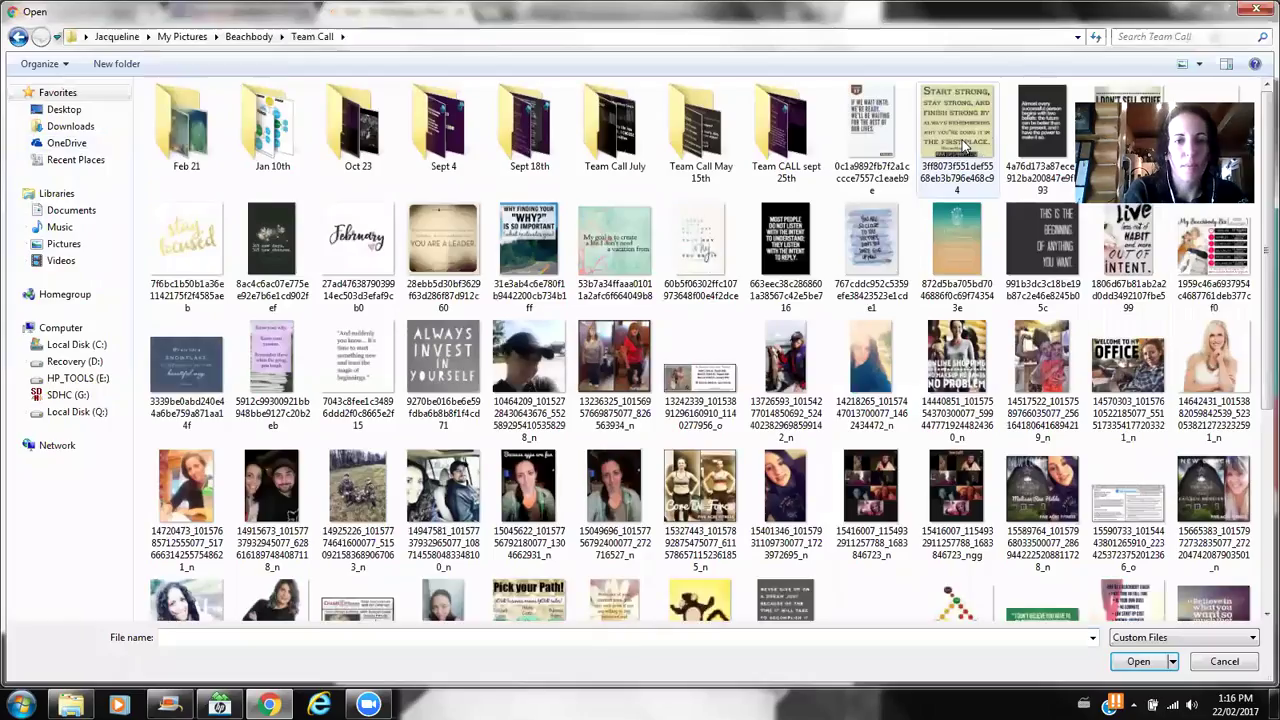
drag(1258, 338, 1258, 562)
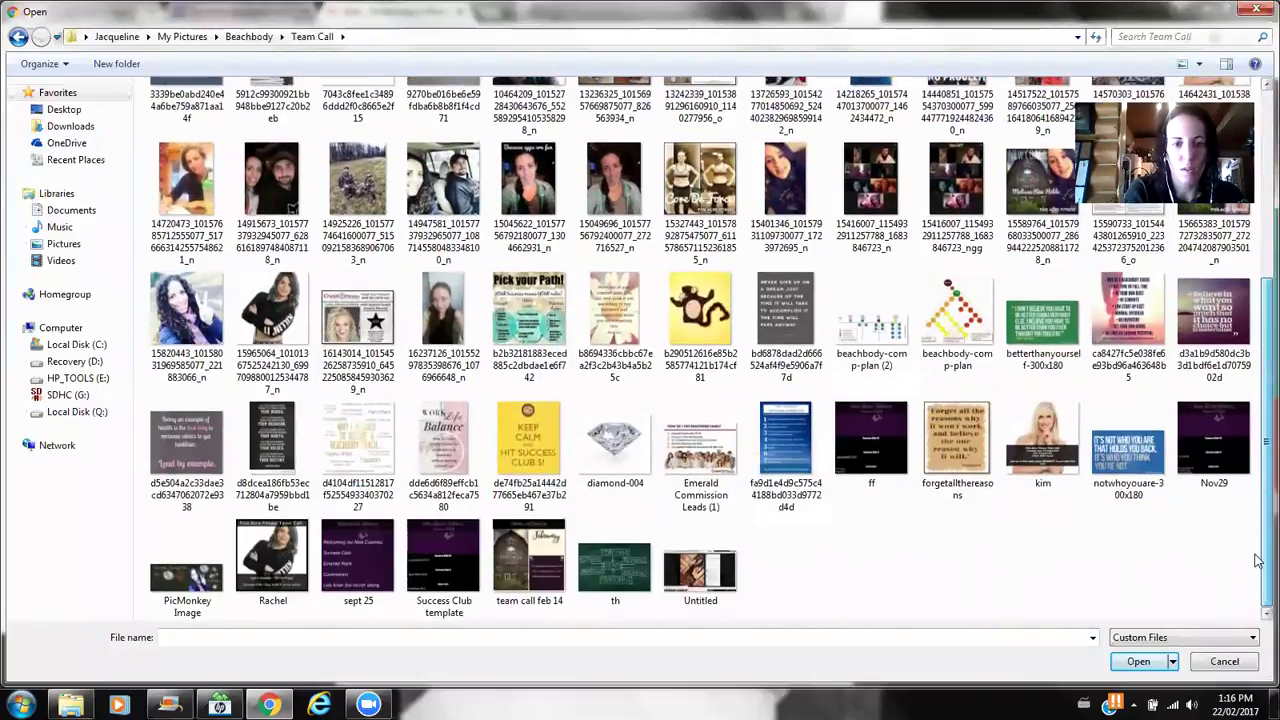
drag(1258, 510, 1258, 275)
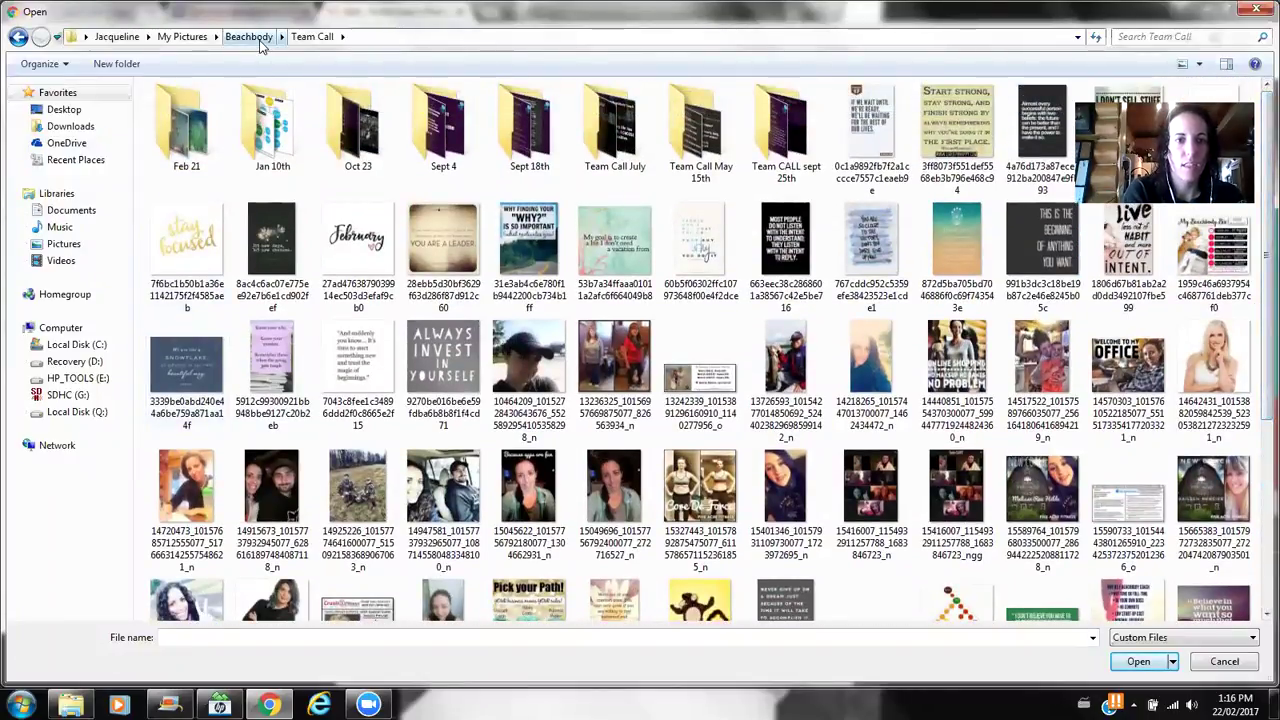
double_click(190, 118)
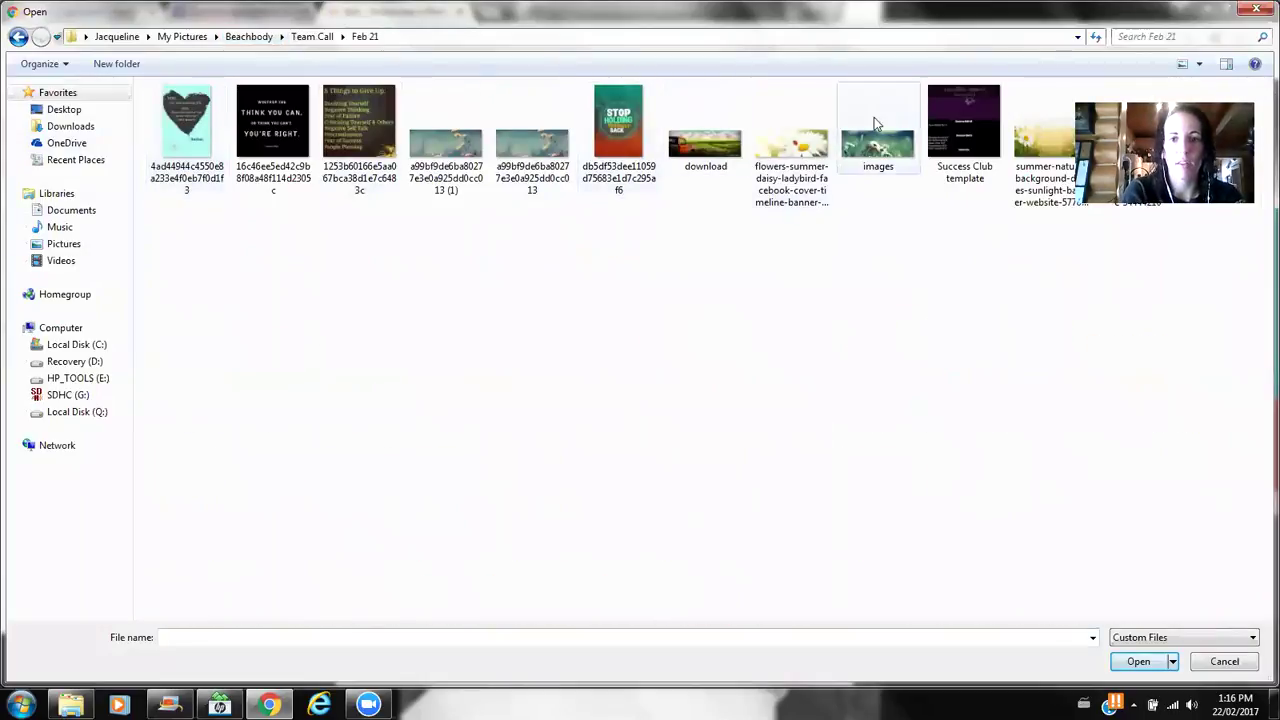
double_click(878, 148)
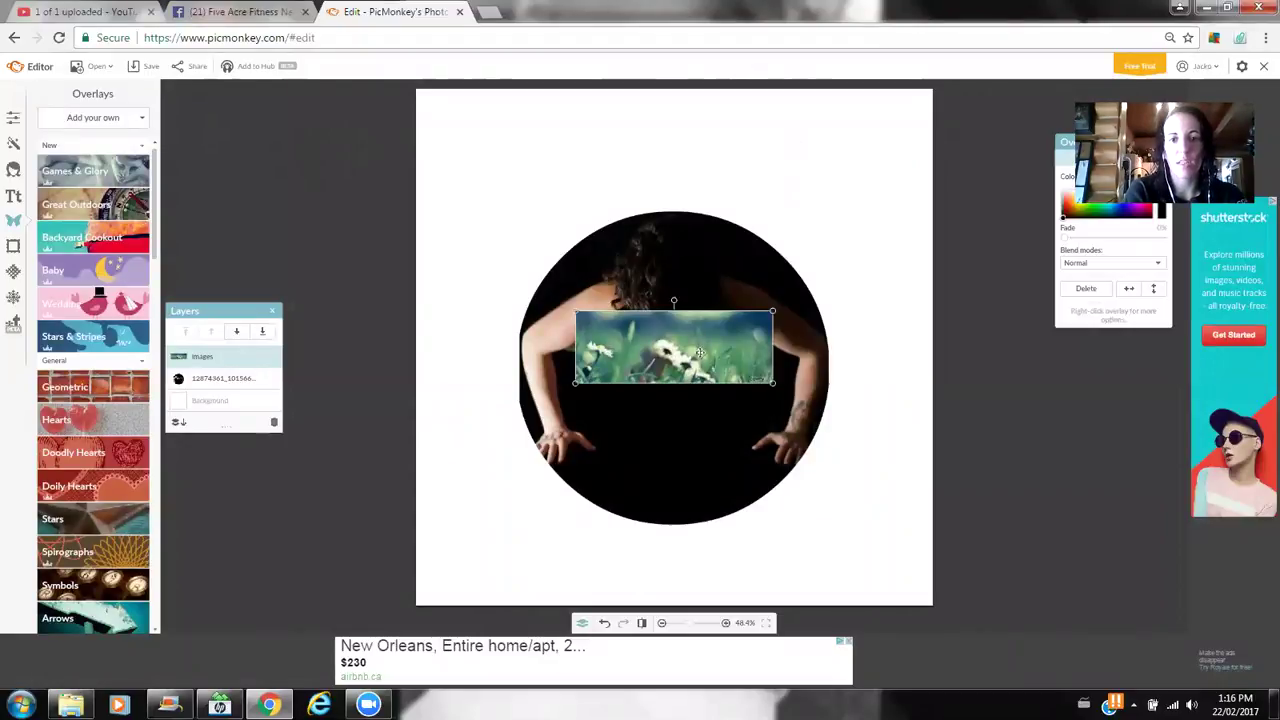
- Send the daisy photo behind the workout circle and enlarge it proportionally
drag(700, 351, 531, 183)
right_click(532, 186)
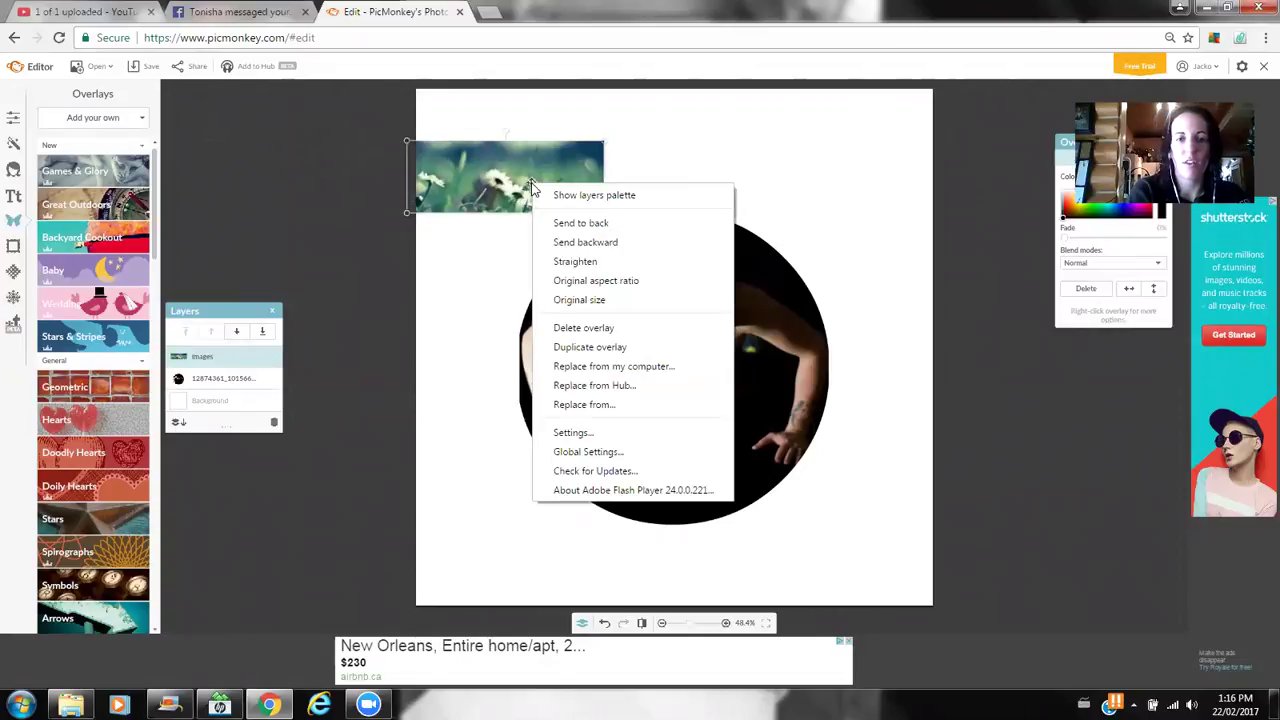
click(567, 222)
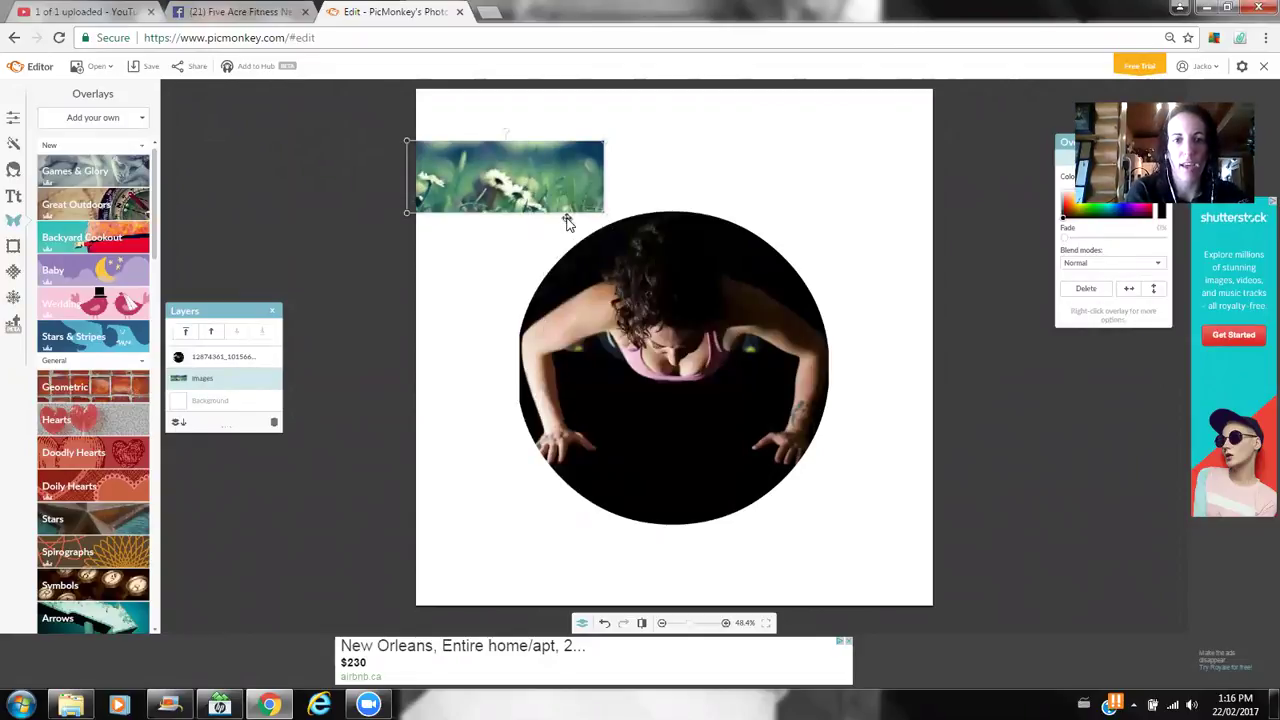
drag(602, 212, 919, 431)
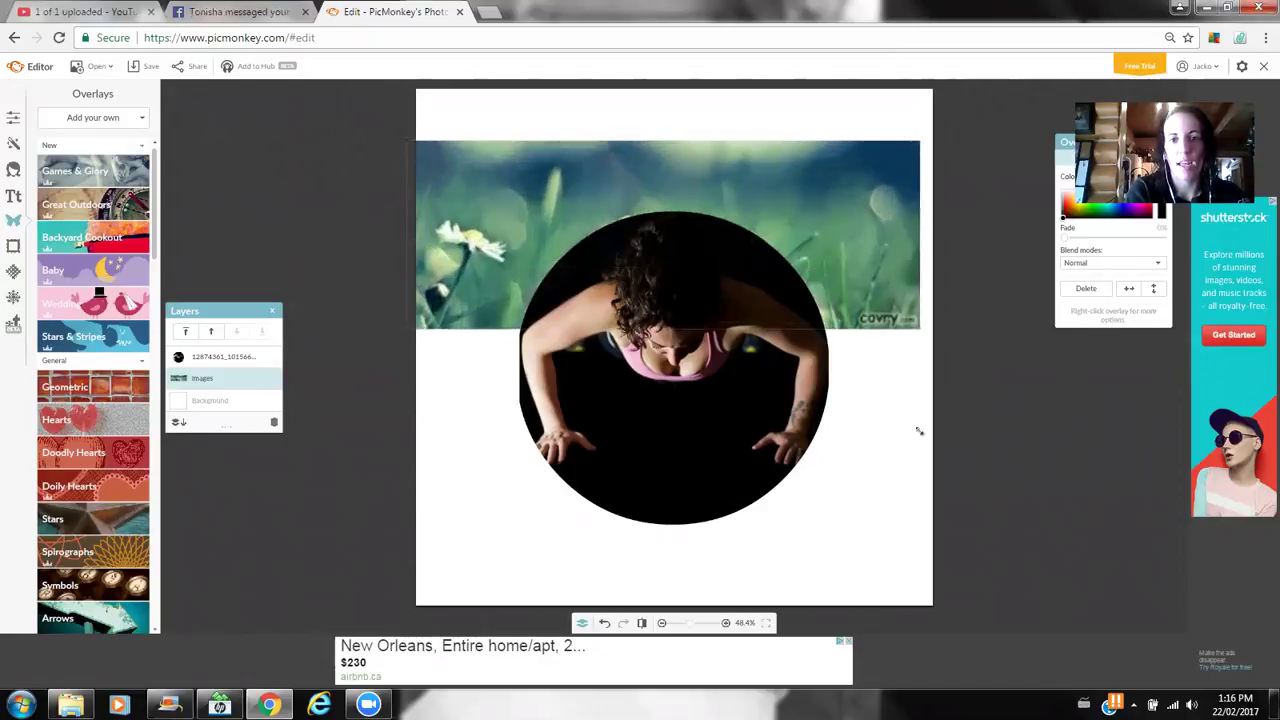
- Move the daisy photo down so it fills the canvas's lower half
click(1258, 540)
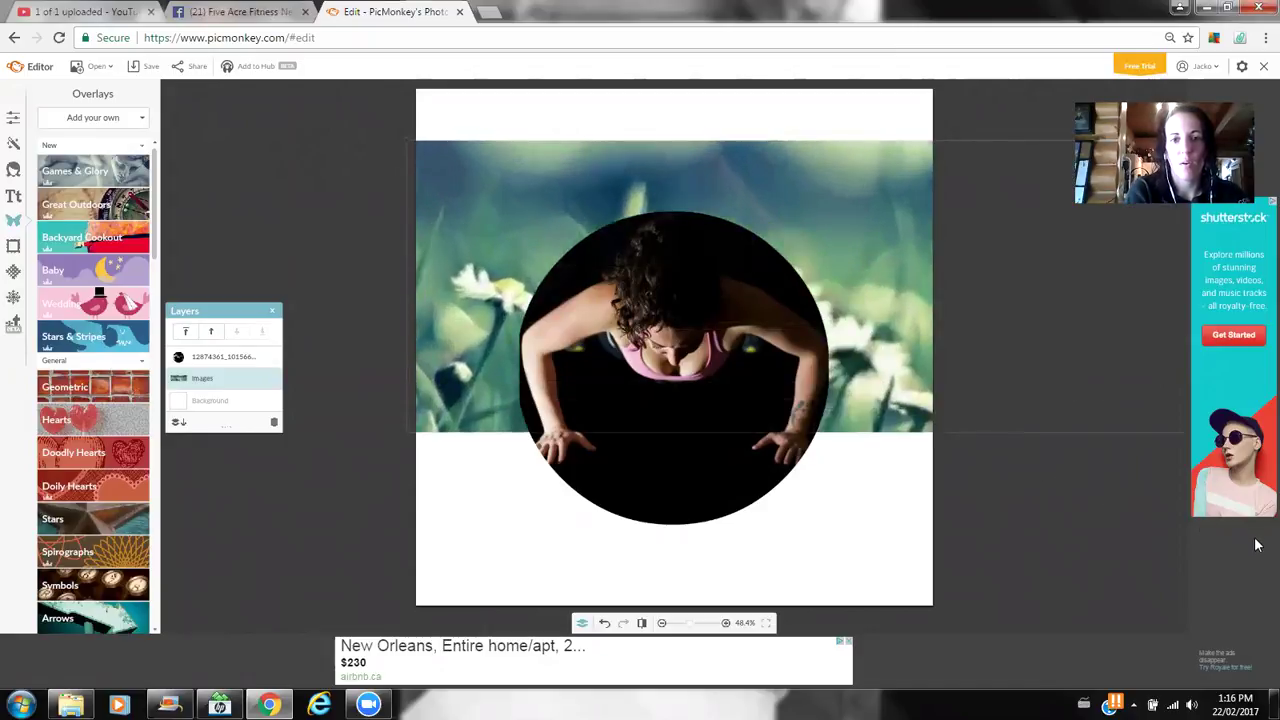
click(889, 299)
drag(889, 297, 808, 473)
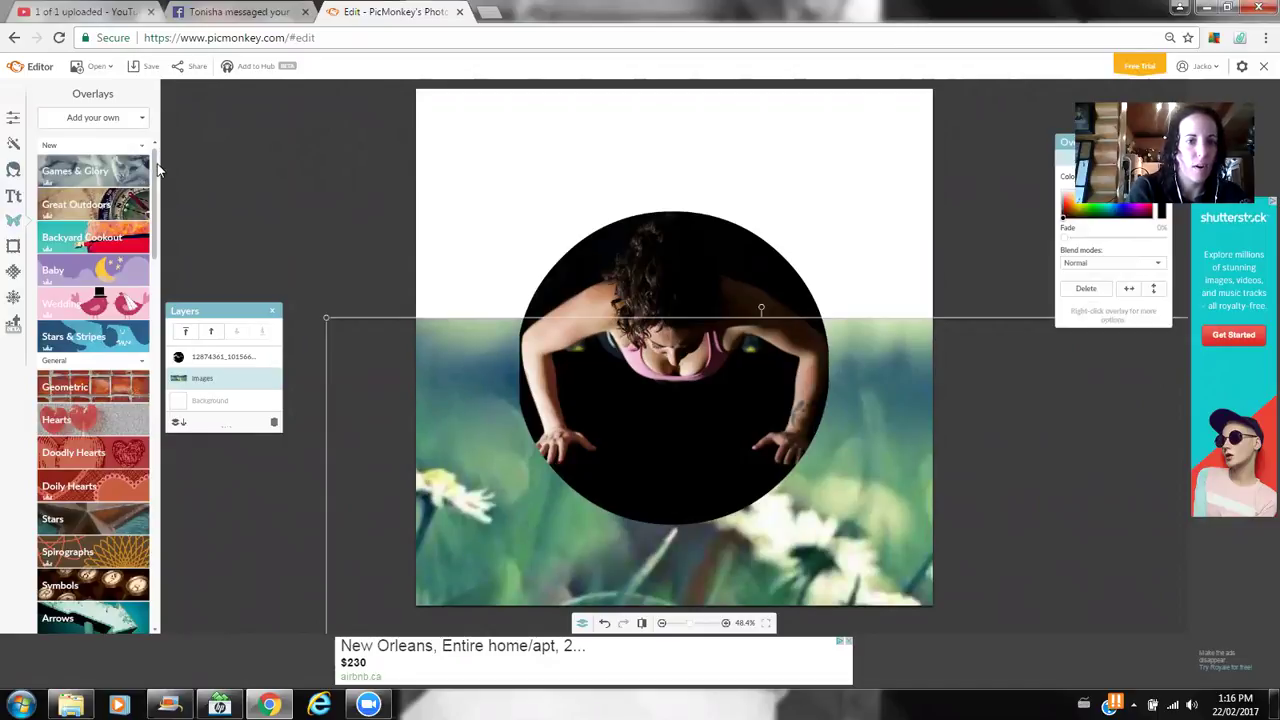
- Add a thin line arrow shape from the Arrows overlays and move it toward the top
scroll(157, 194, down, 2)
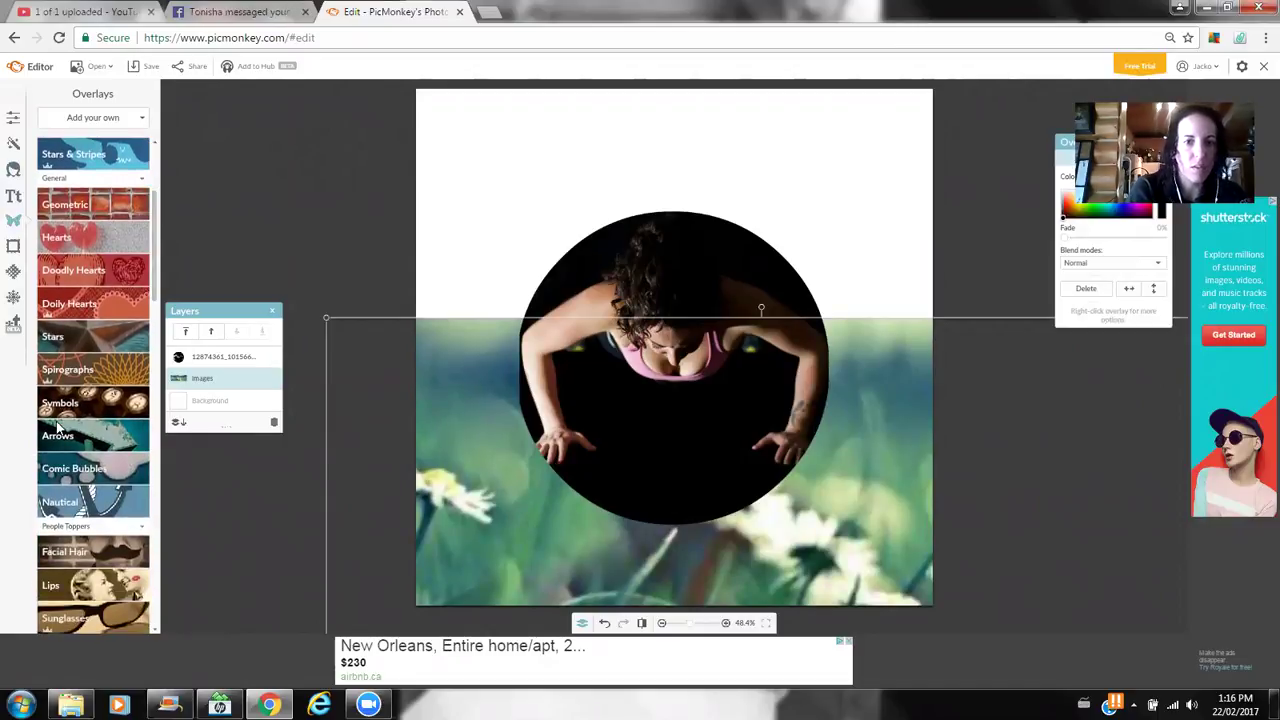
click(58, 430)
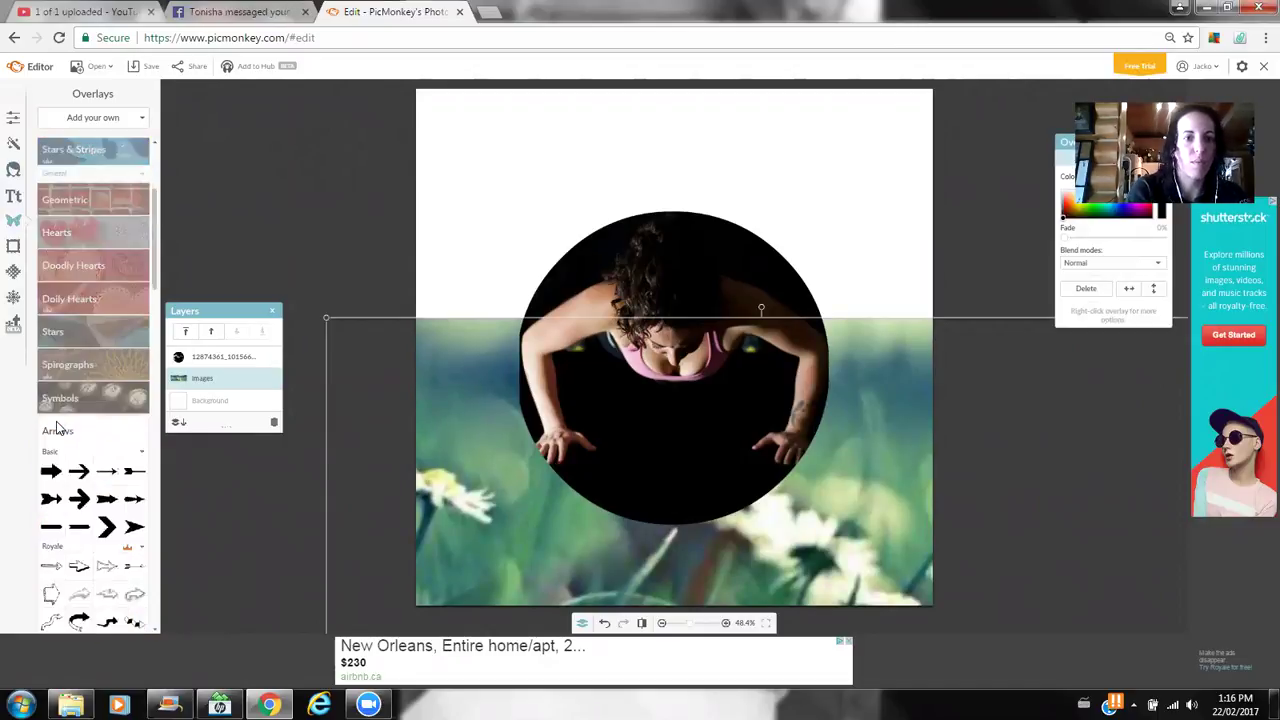
click(51, 527)
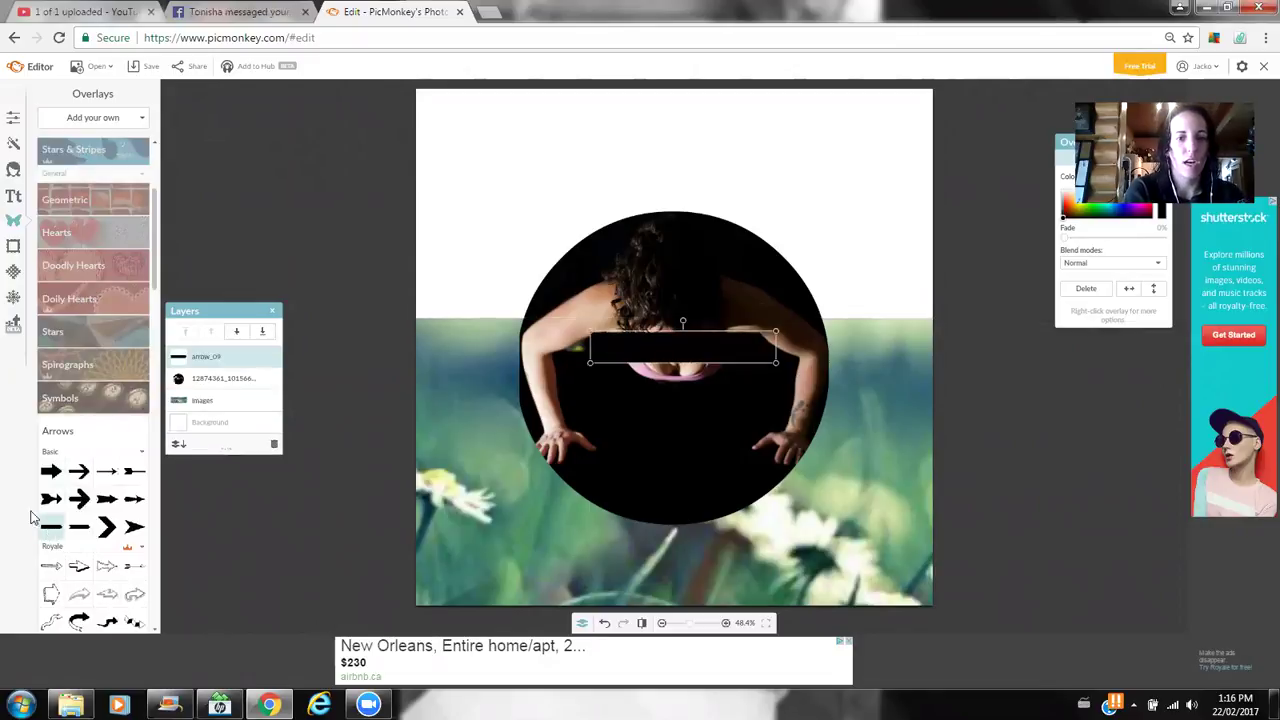
drag(609, 347, 659, 269)
- Stretch the black bar across the canvas top and send it behind both photos
click(726, 240)
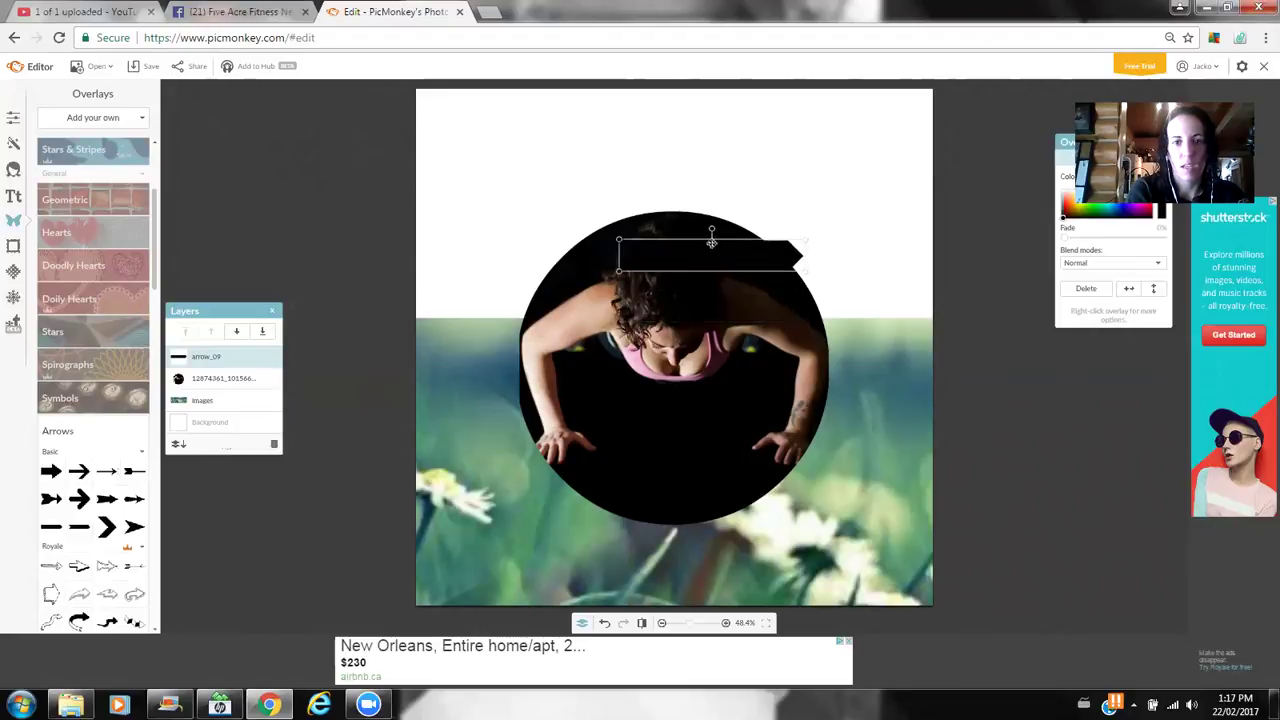
drag(712, 231, 742, 13)
drag(713, 168, 717, 214)
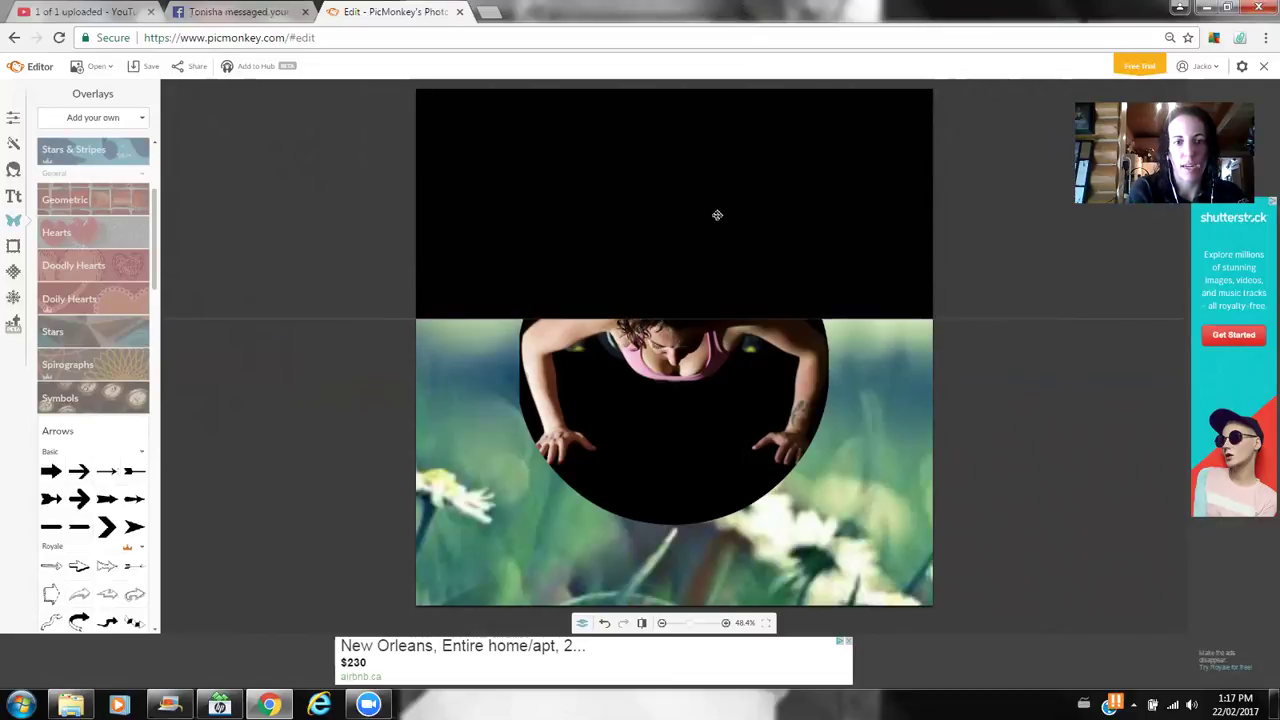
right_click(717, 214)
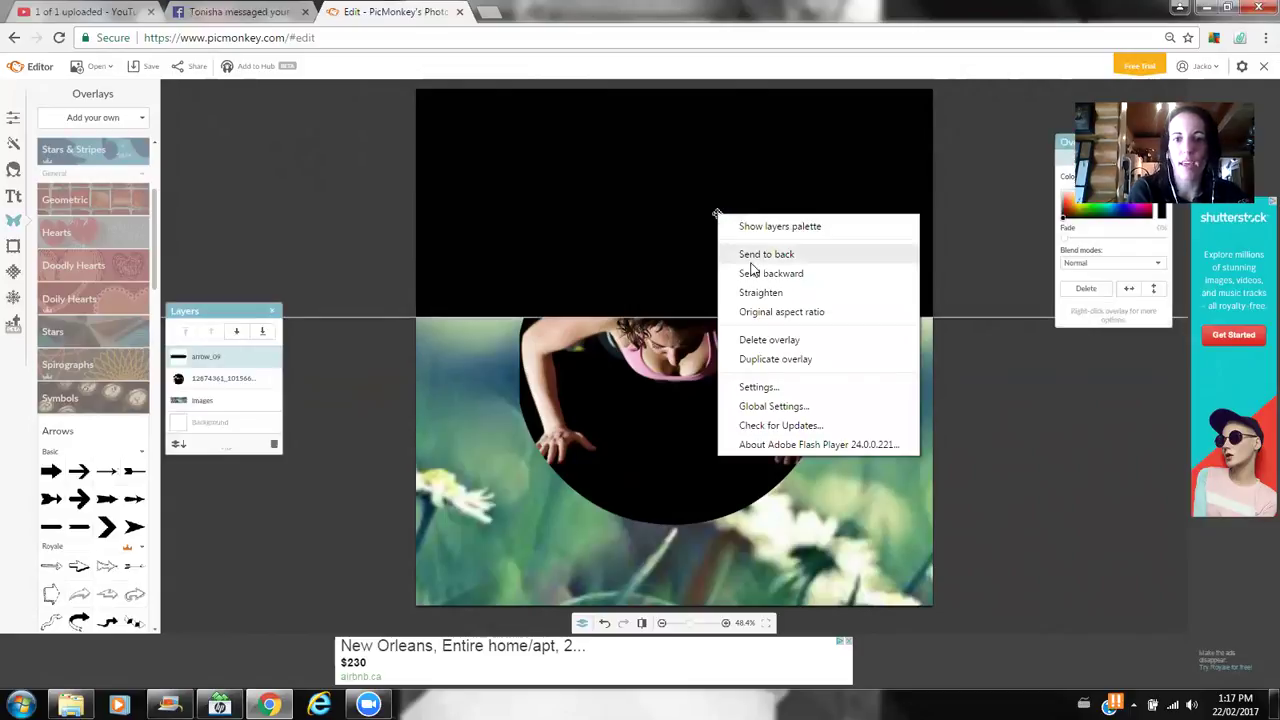
click(752, 256)
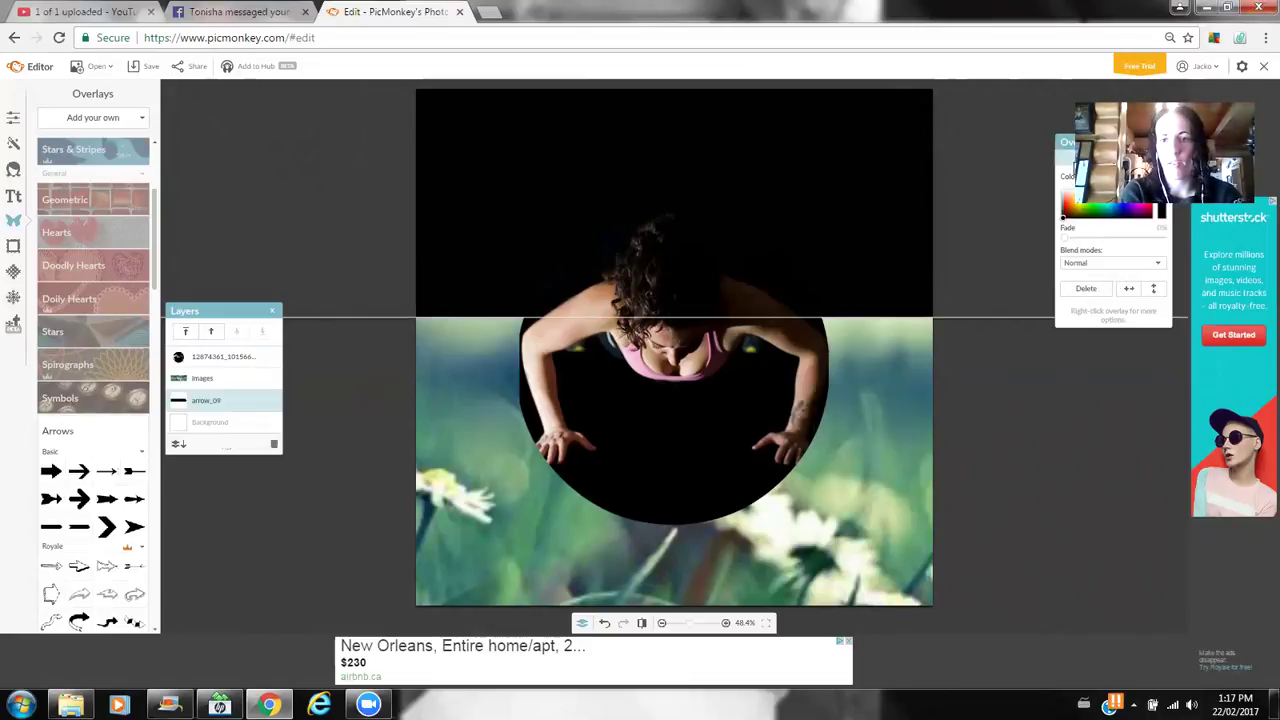
drag(1068, 148, 969, 306)
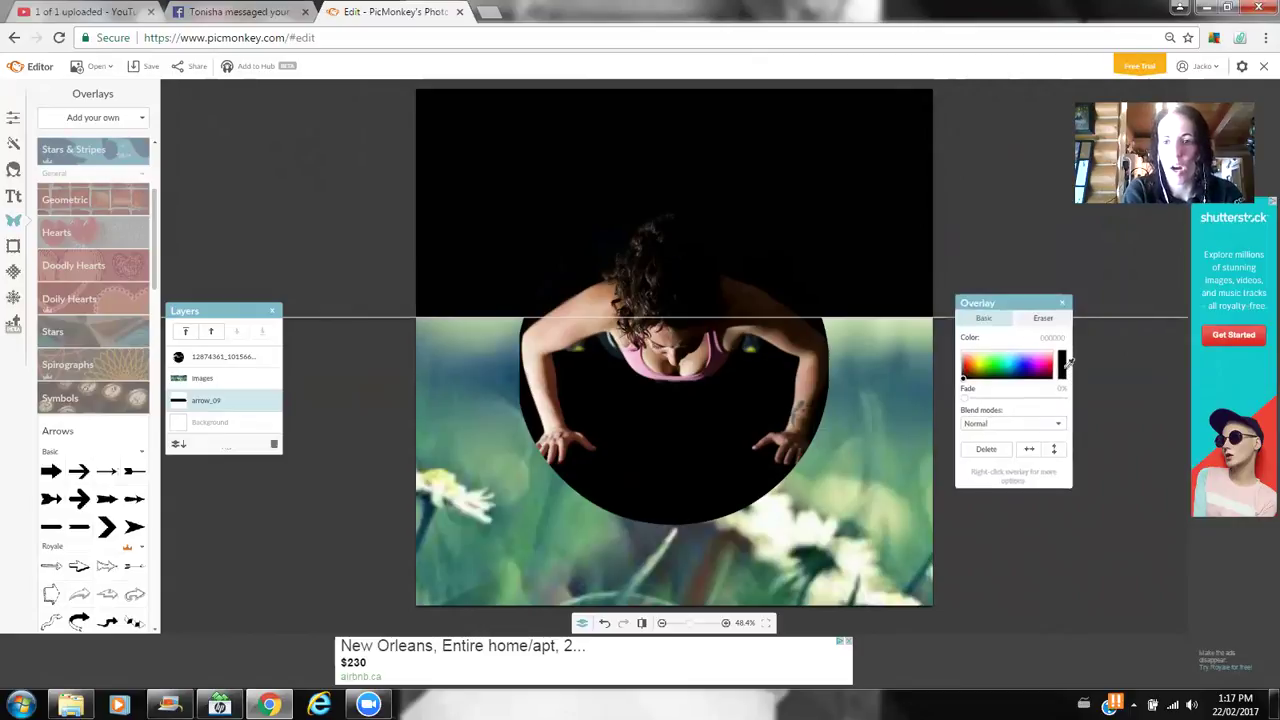
- Recolour the top band with a darker teal sampled from the daisy photo
click(894, 380)
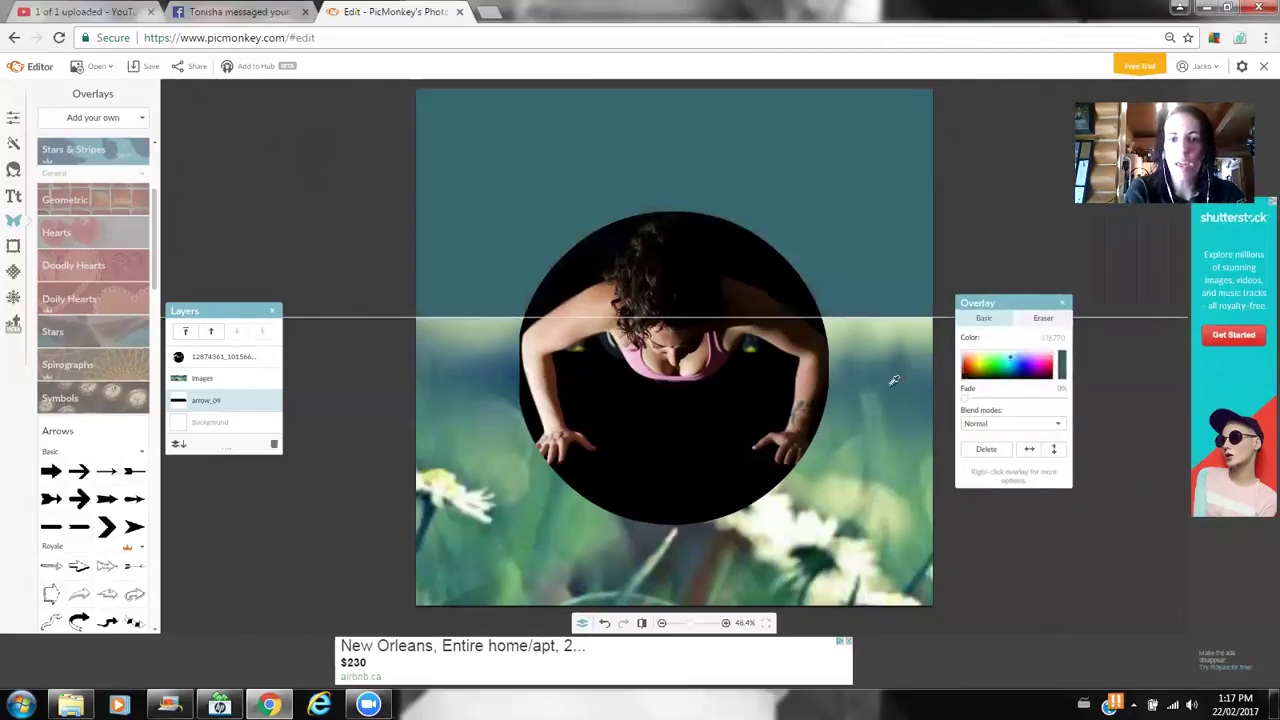
click(885, 410)
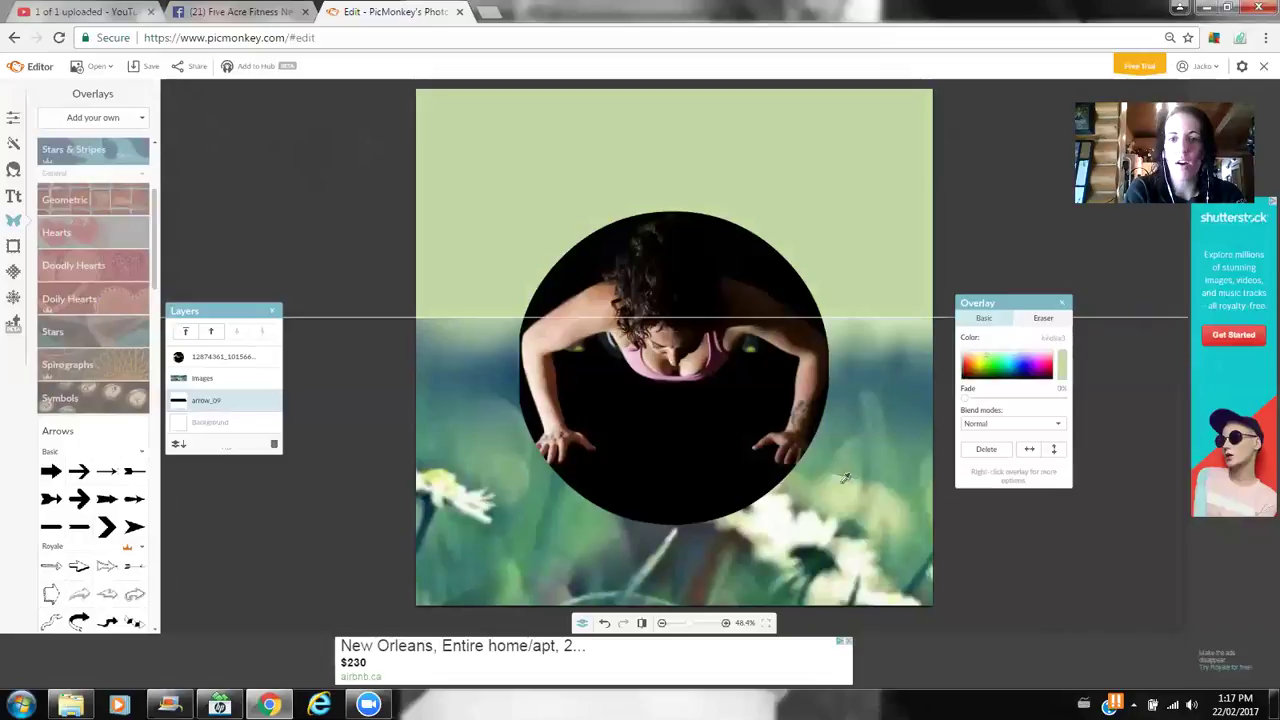
click(845, 478)
click(864, 432)
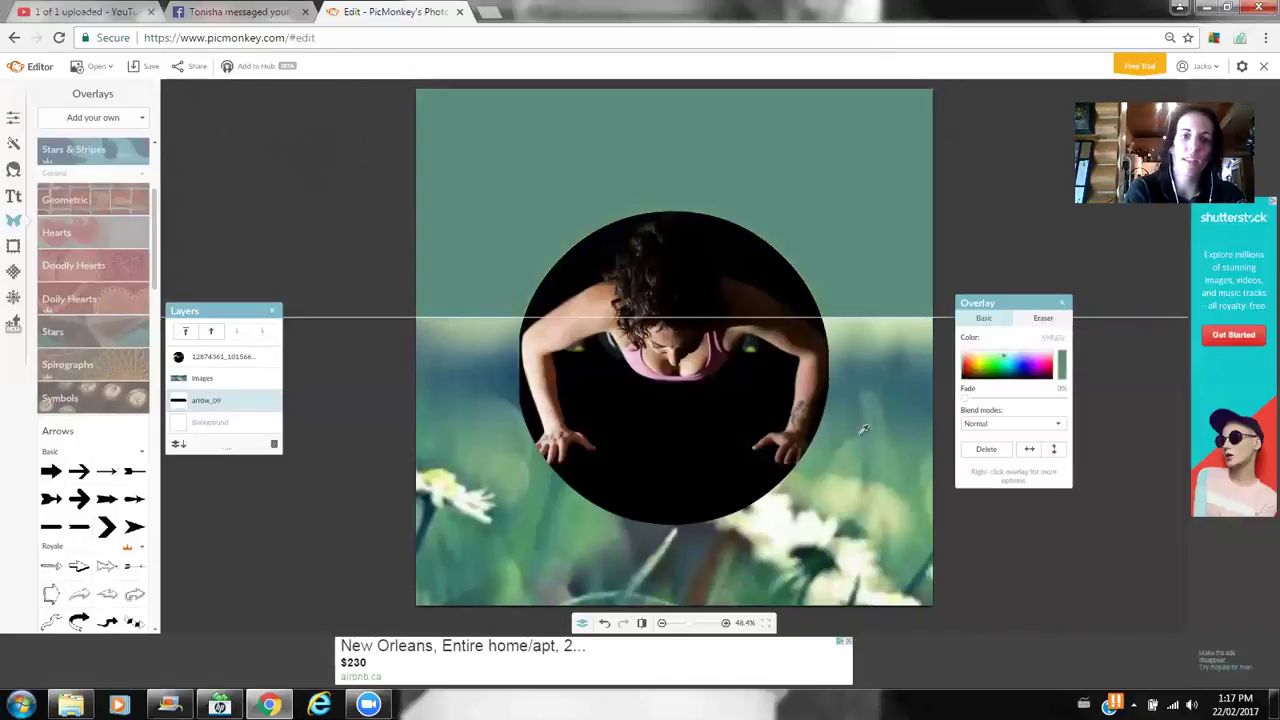
click(866, 416)
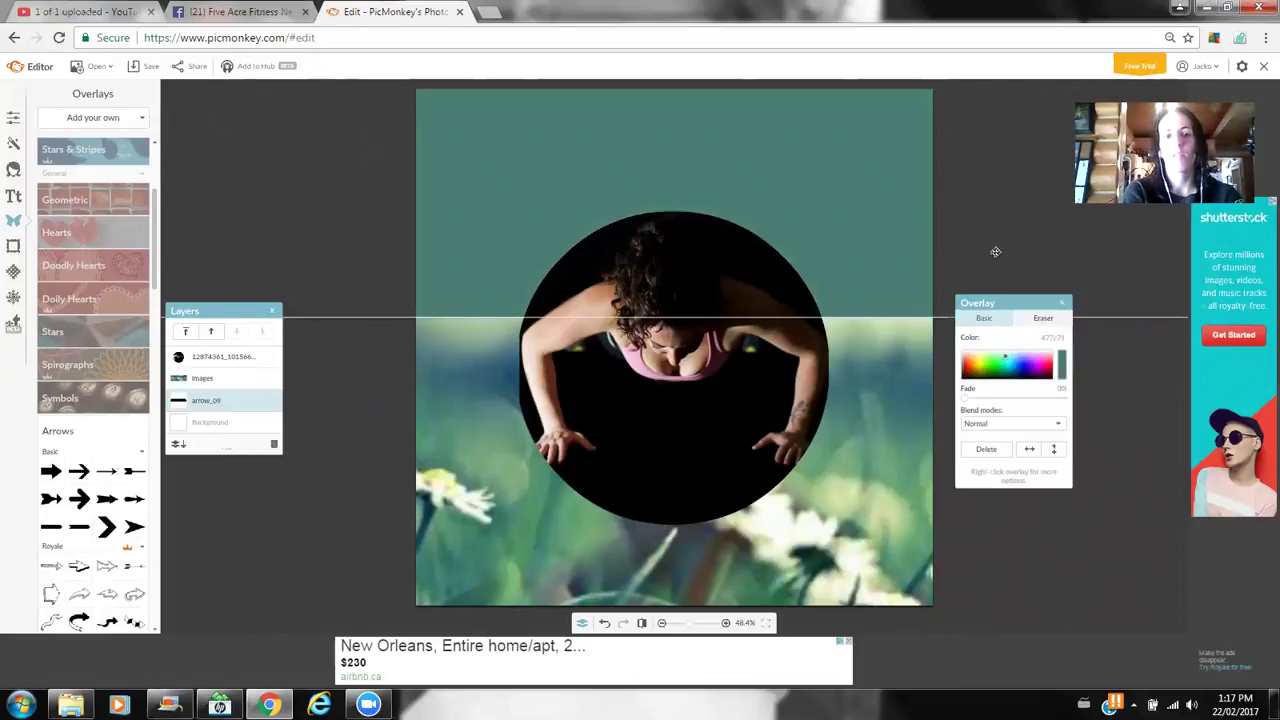
click(302, 480)
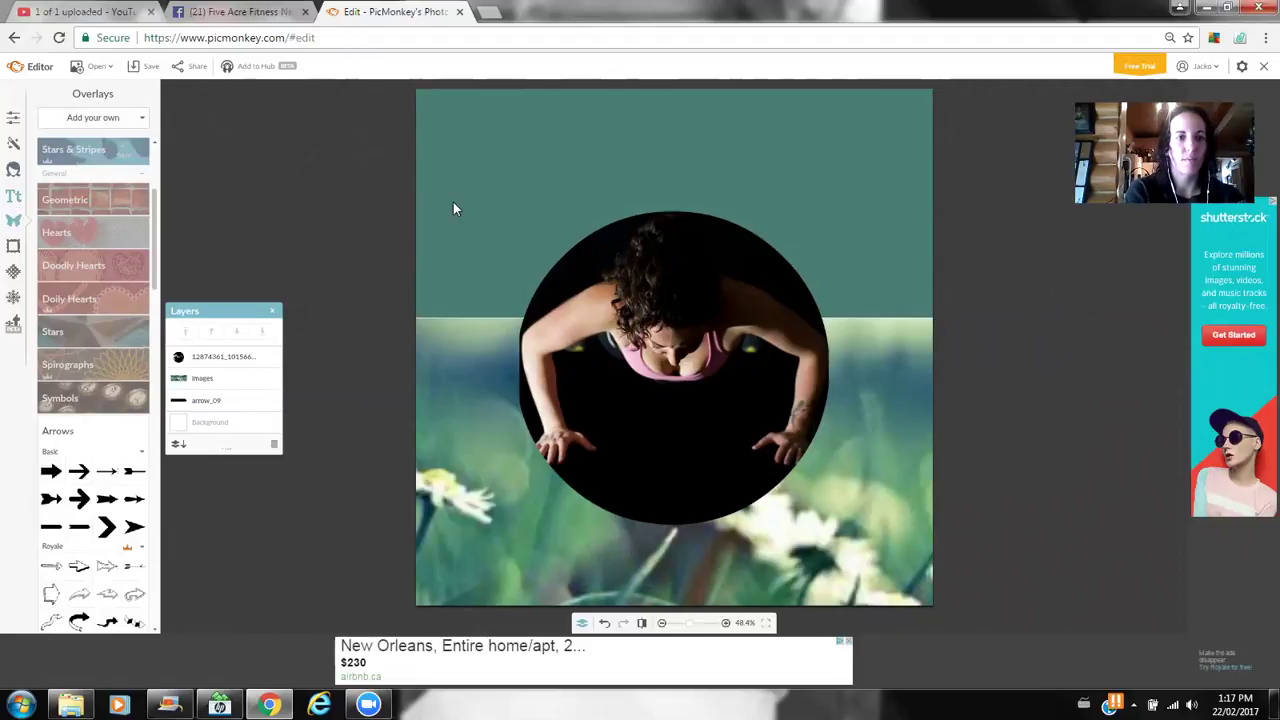
click(17, 197)
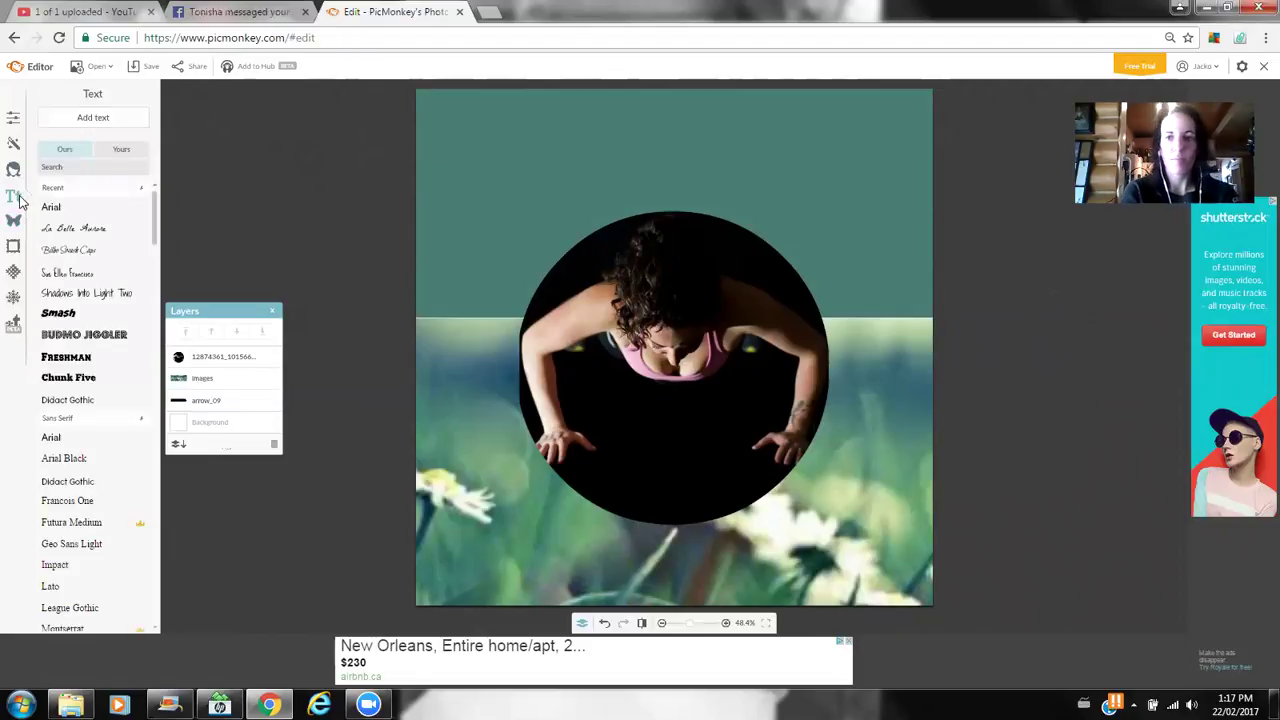
- Add a text box in the teal band reading 'Next challenge group starts NOW!!'
click(93, 117)
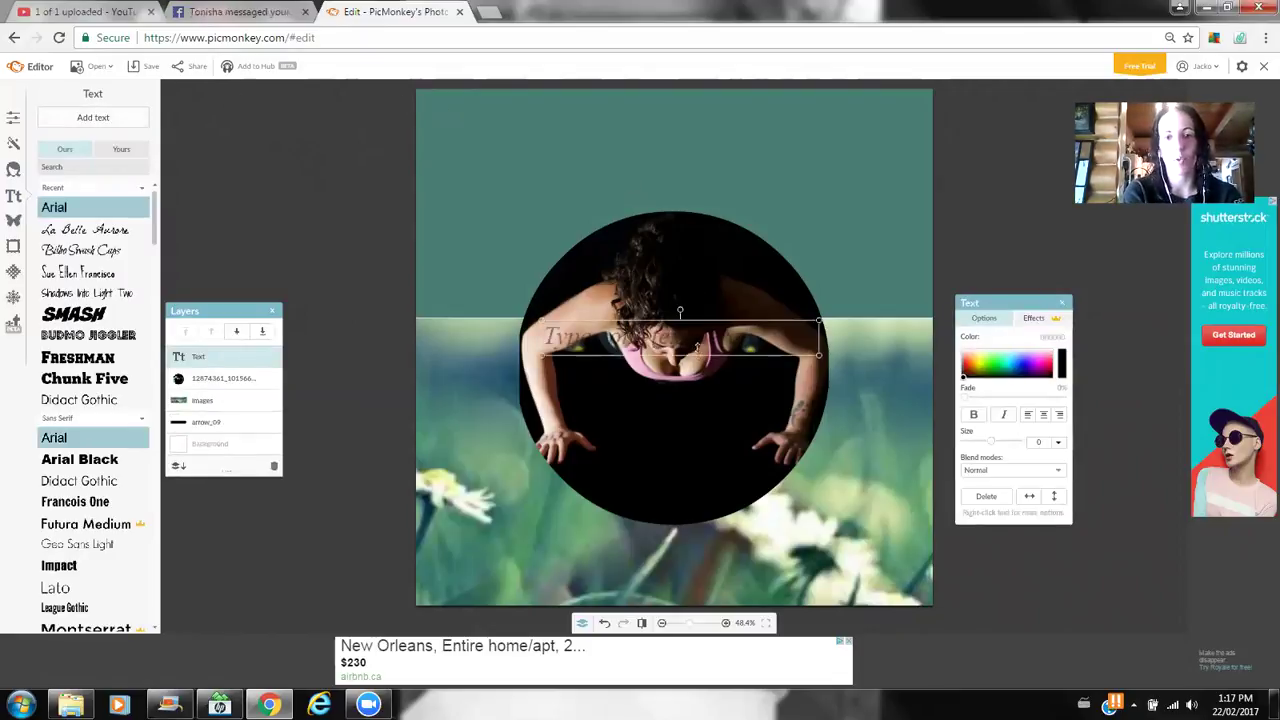
drag(697, 347, 690, 125)
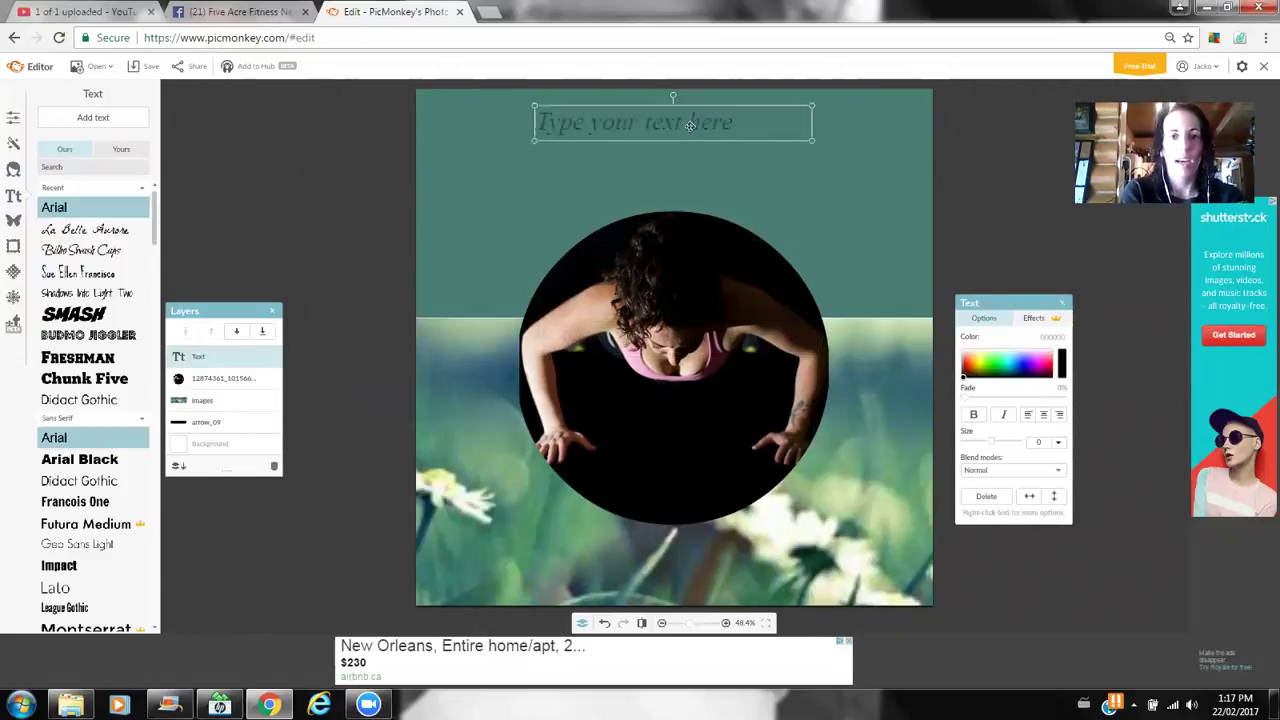
click(690, 125)
text(Next)
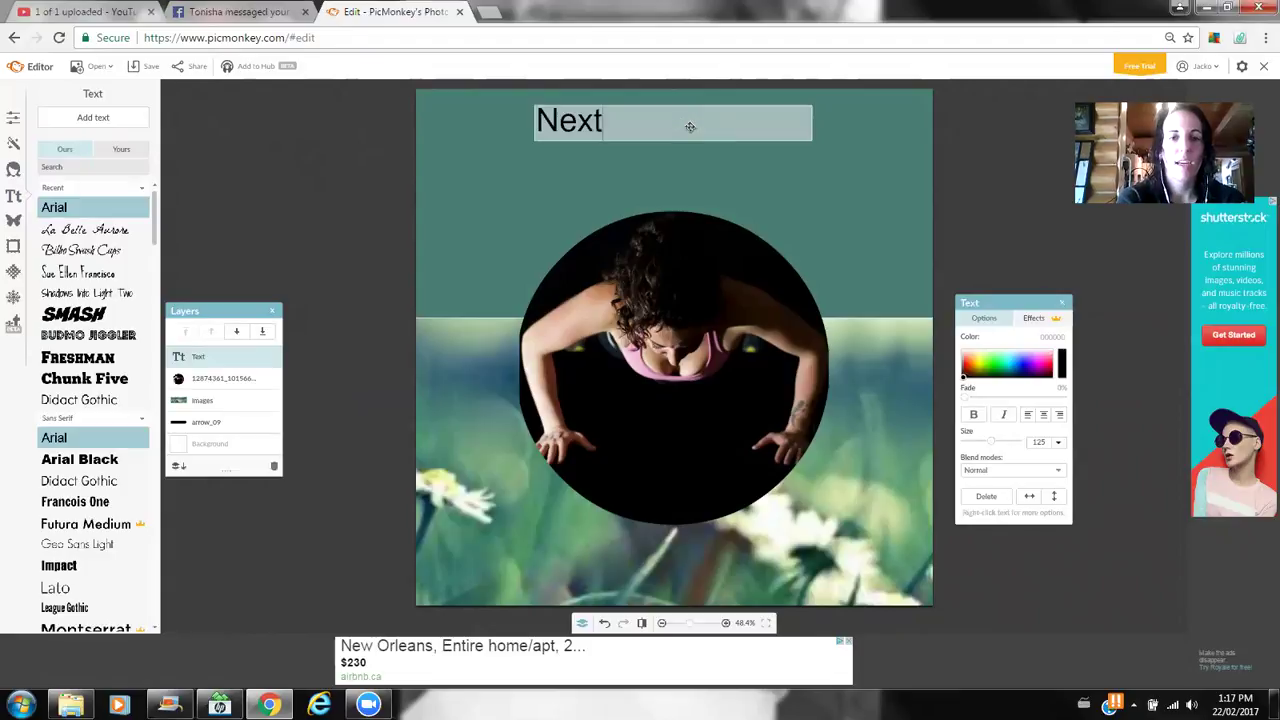
text( challenge gro)
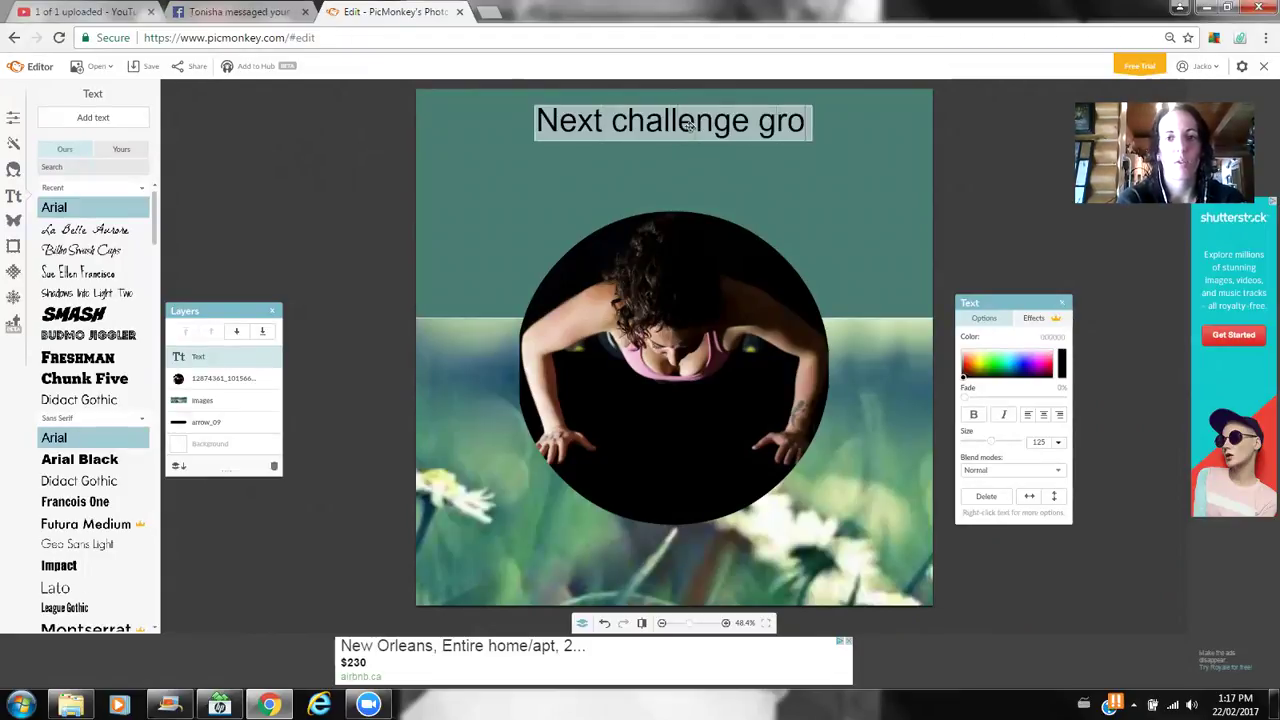
text(up starts NOW!)
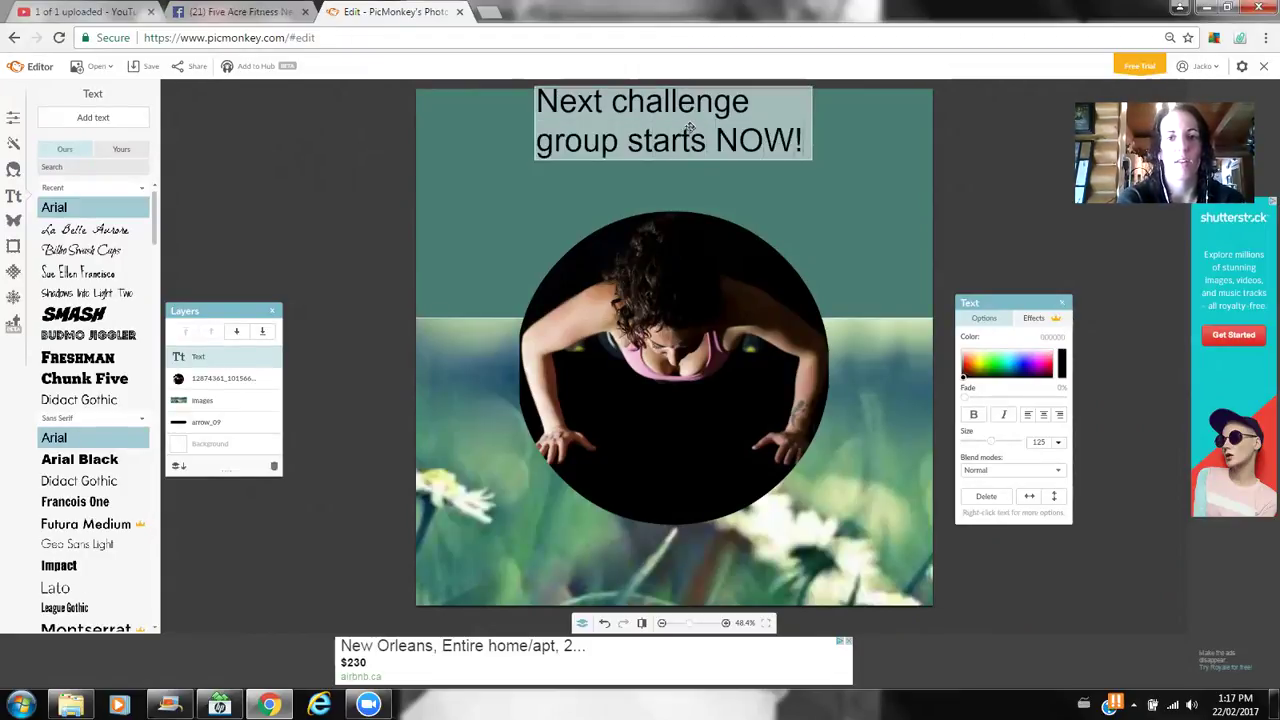
text(!)
click(831, 215)
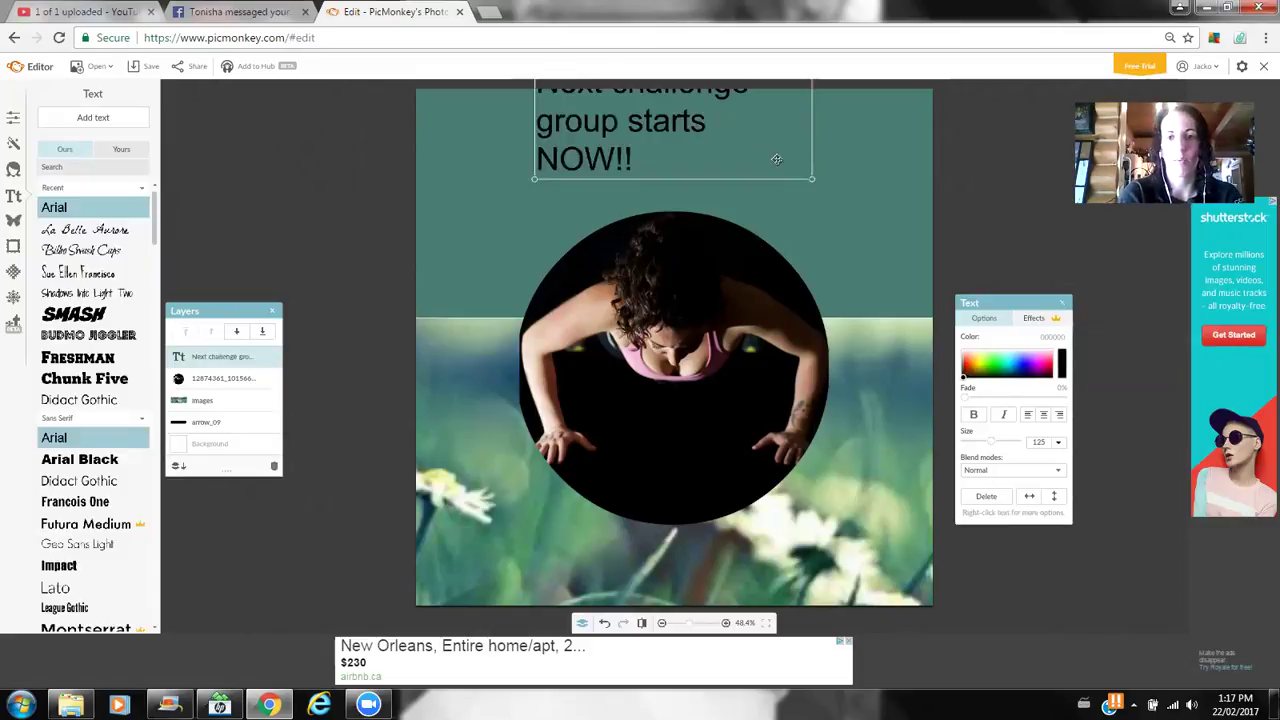
drag(788, 167, 792, 199)
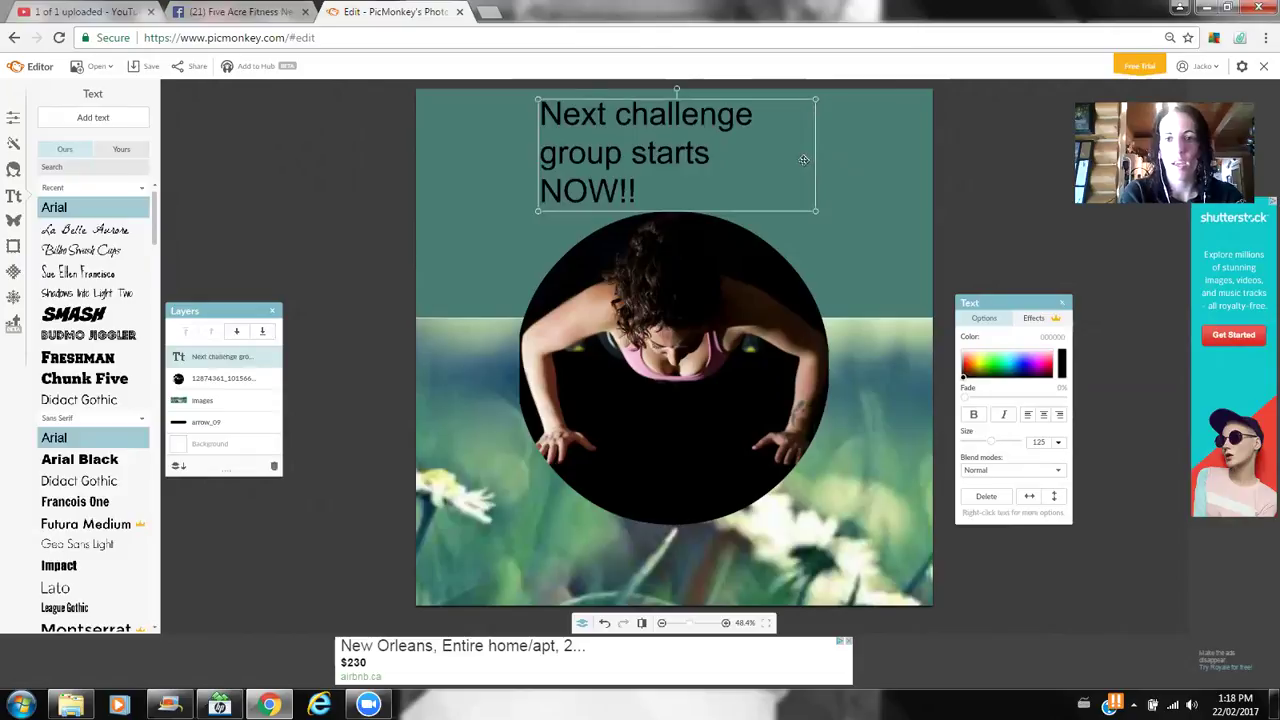
- Widen the caption box to one line, set La Belle Aurore font, and centre it
drag(816, 158, 927, 156)
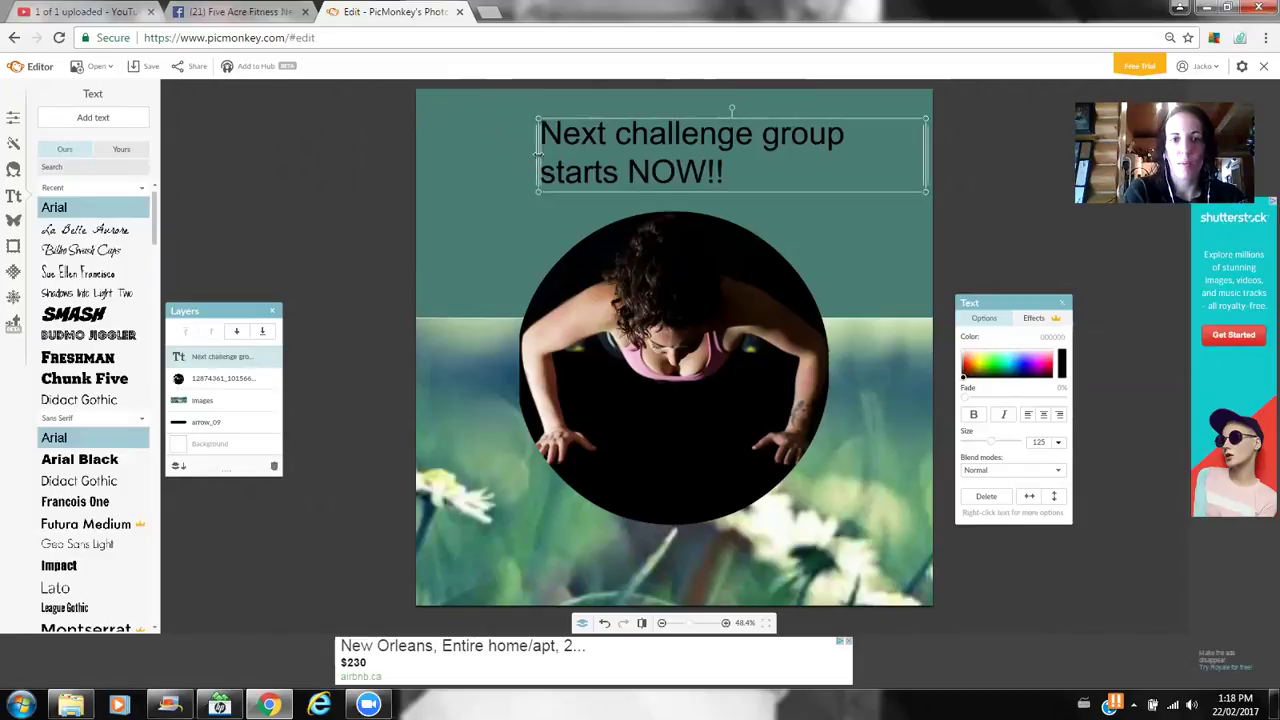
drag(538, 153, 420, 155)
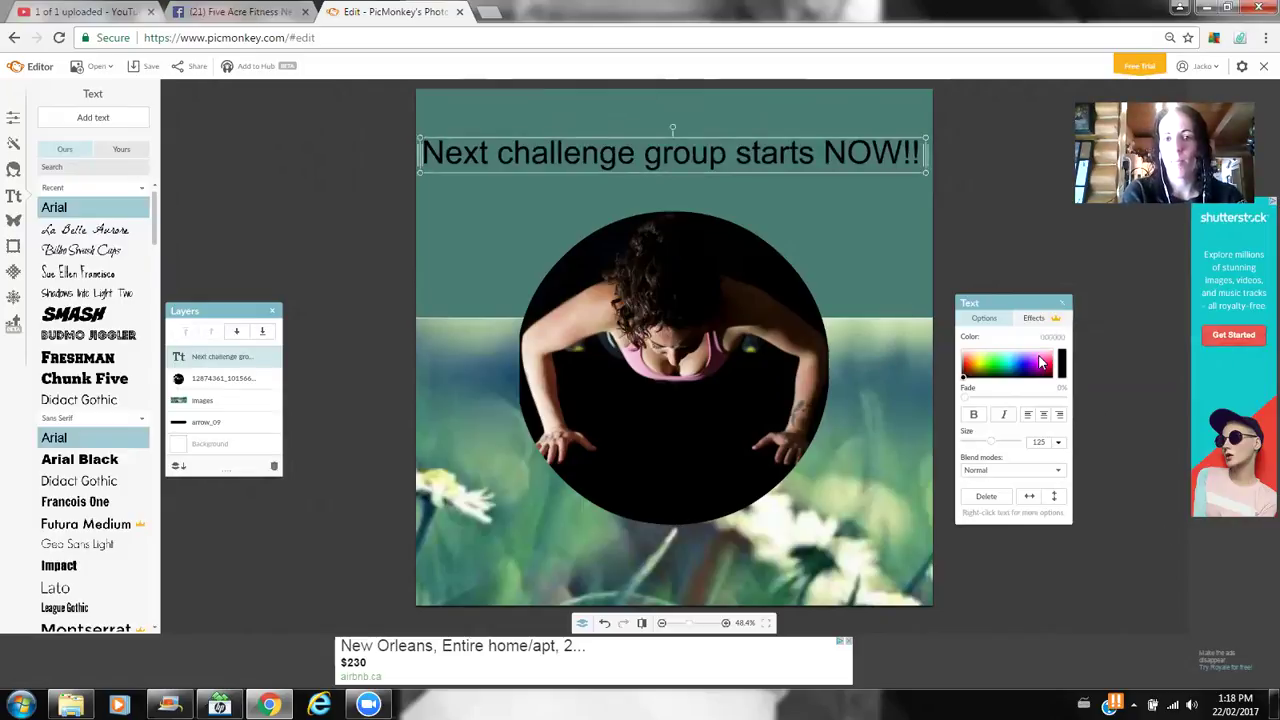
click(88, 230)
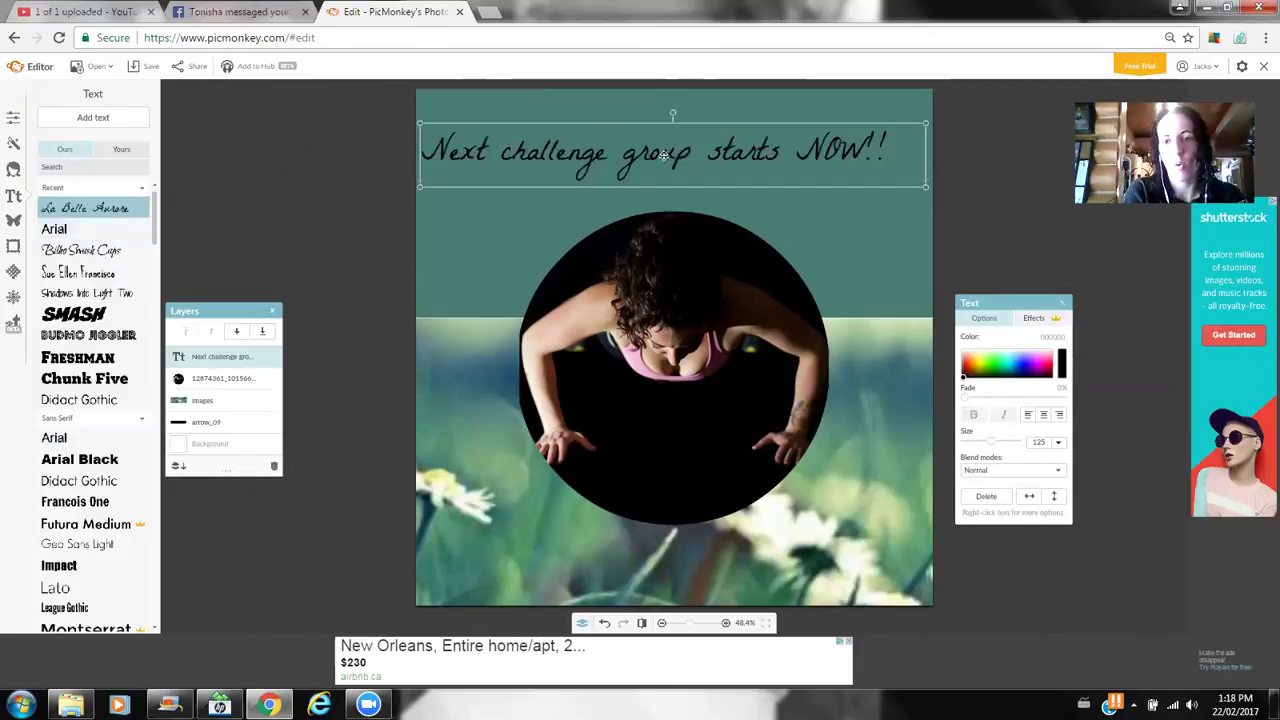
click(1049, 421)
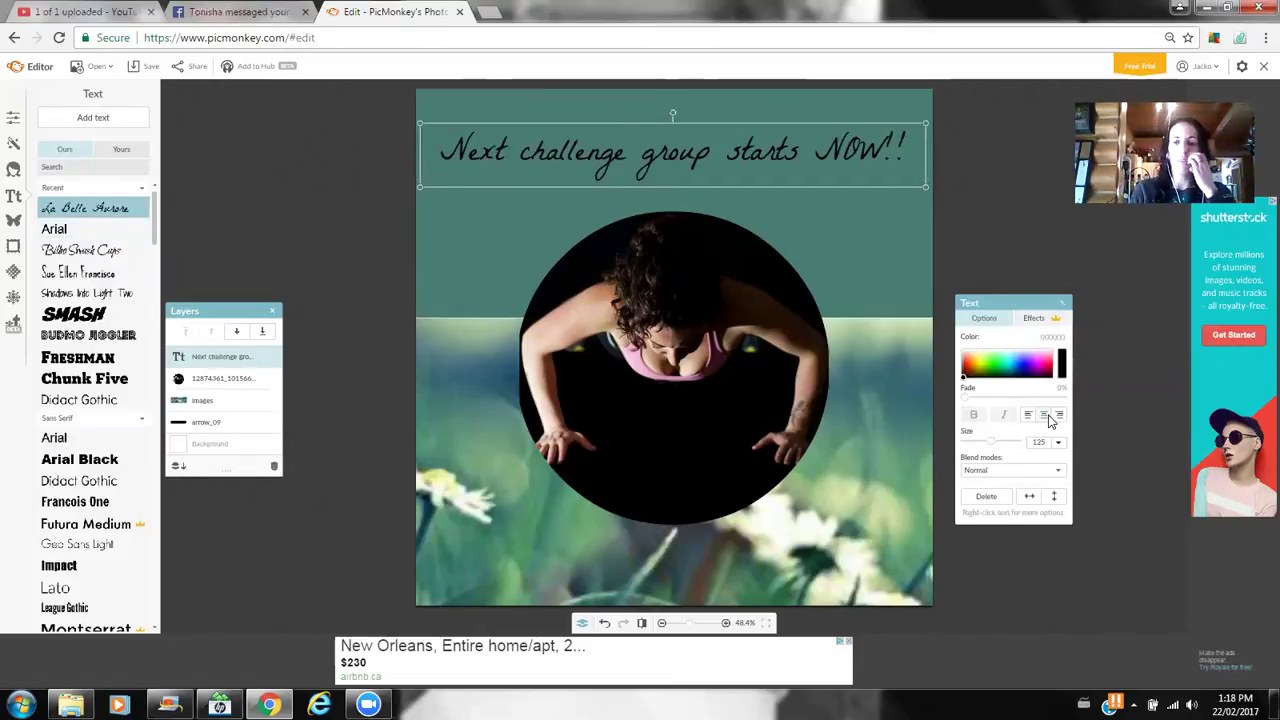